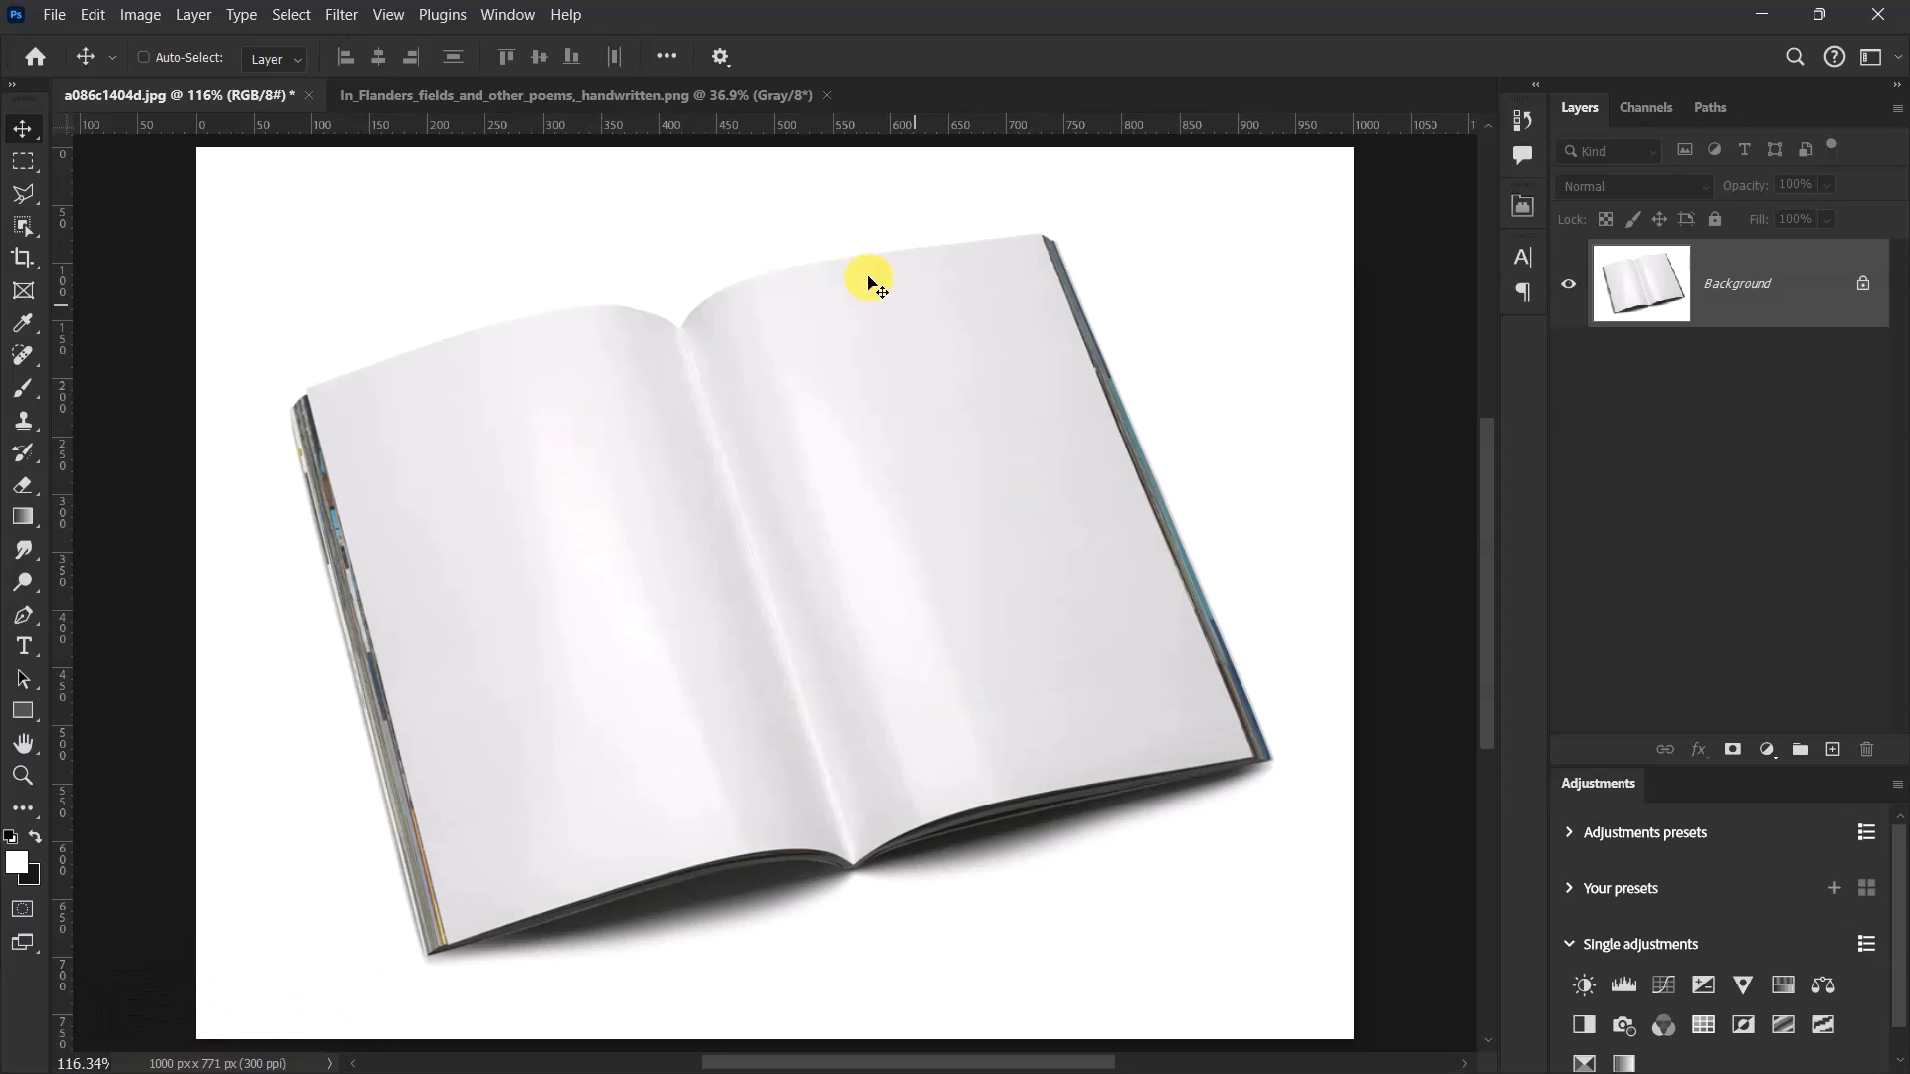
Draw a white, strokeless rectangle about 340 × 526 px over the right page of the open book.
click(528, 93)
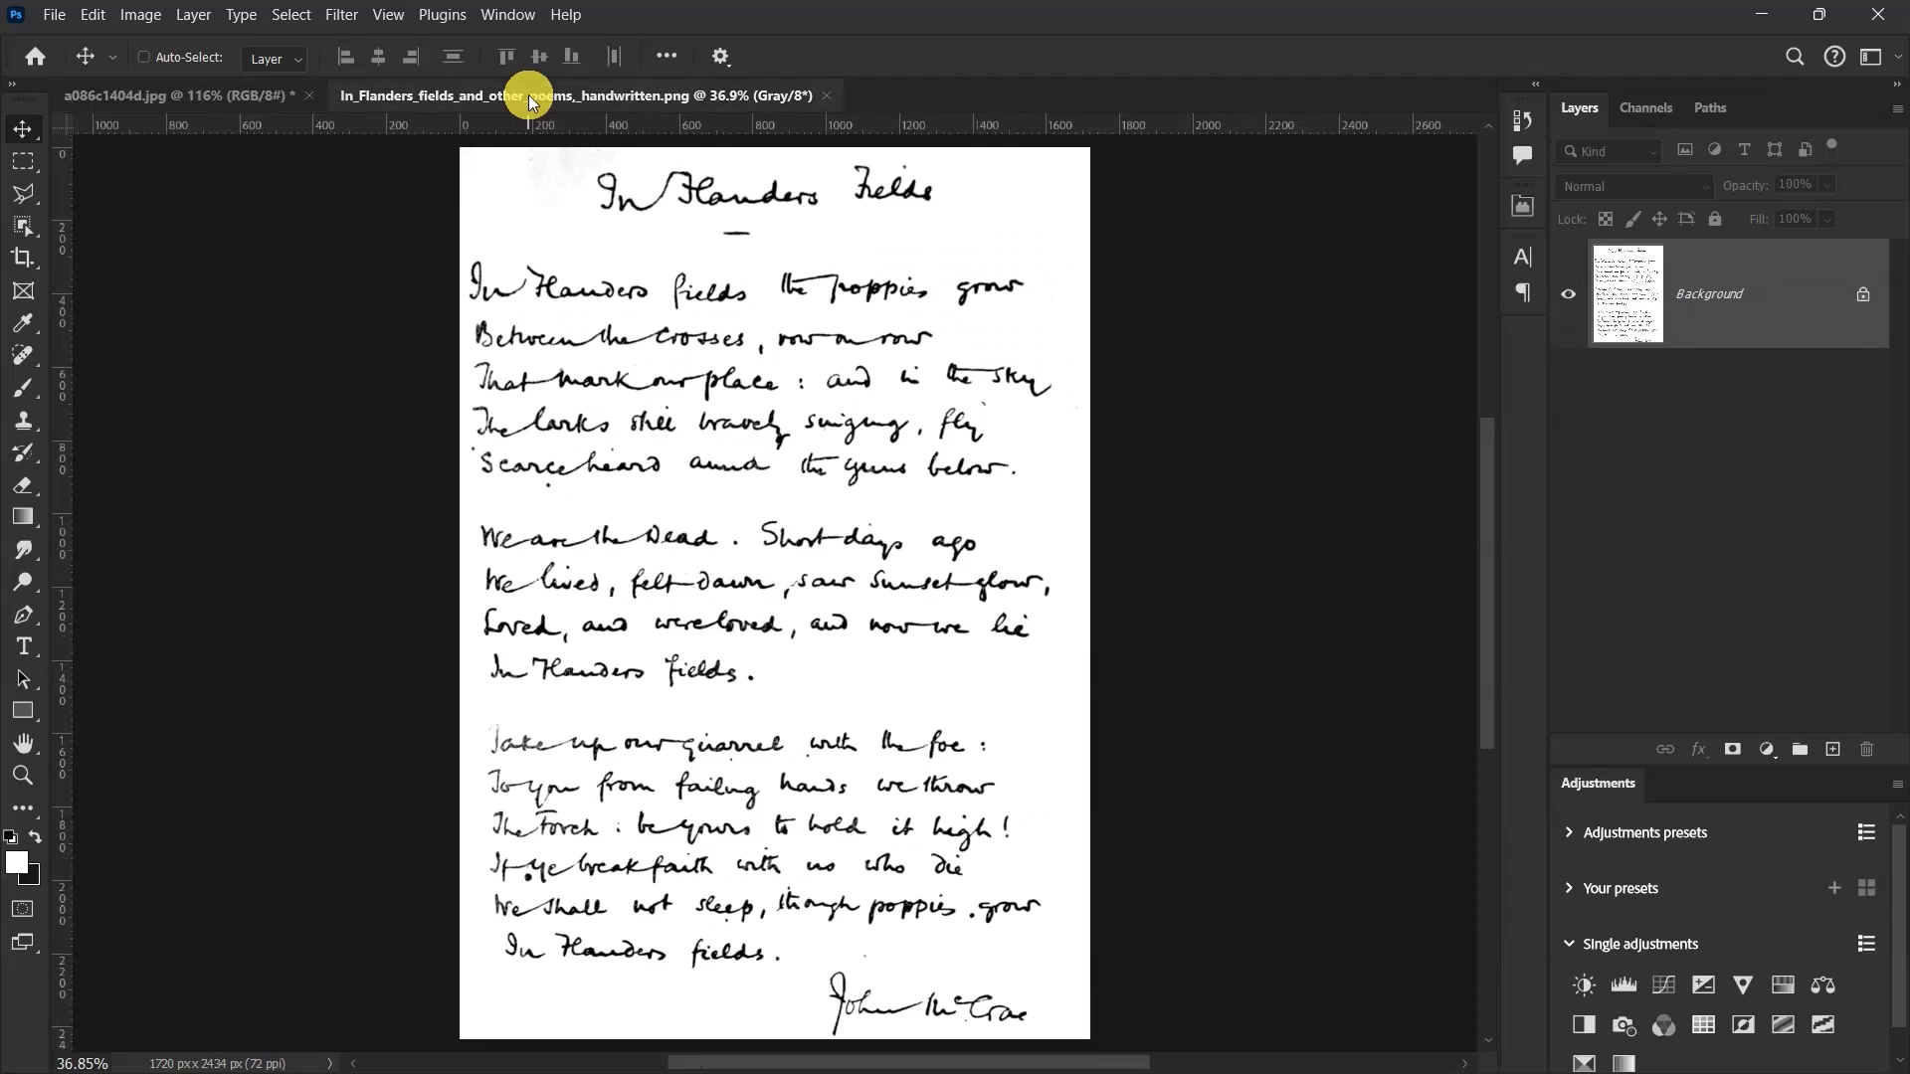
click(242, 96)
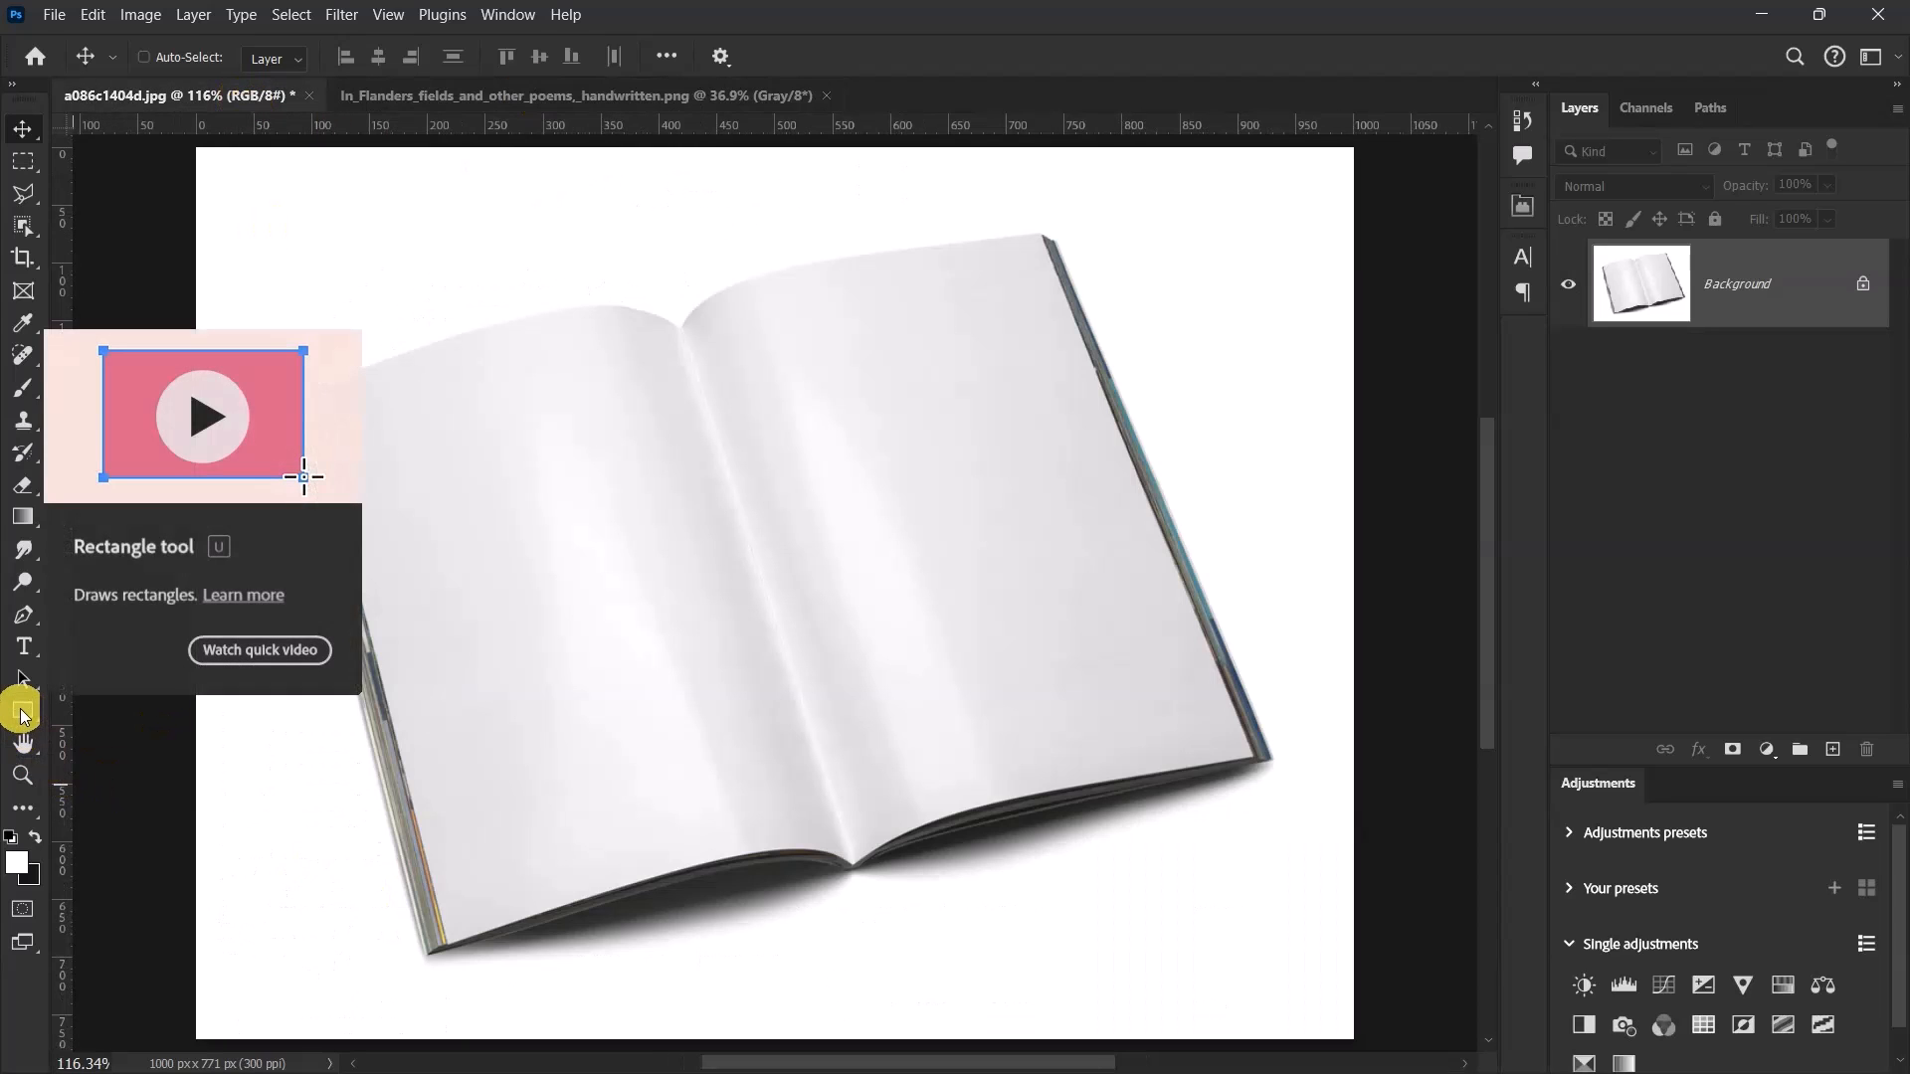
click(21, 712)
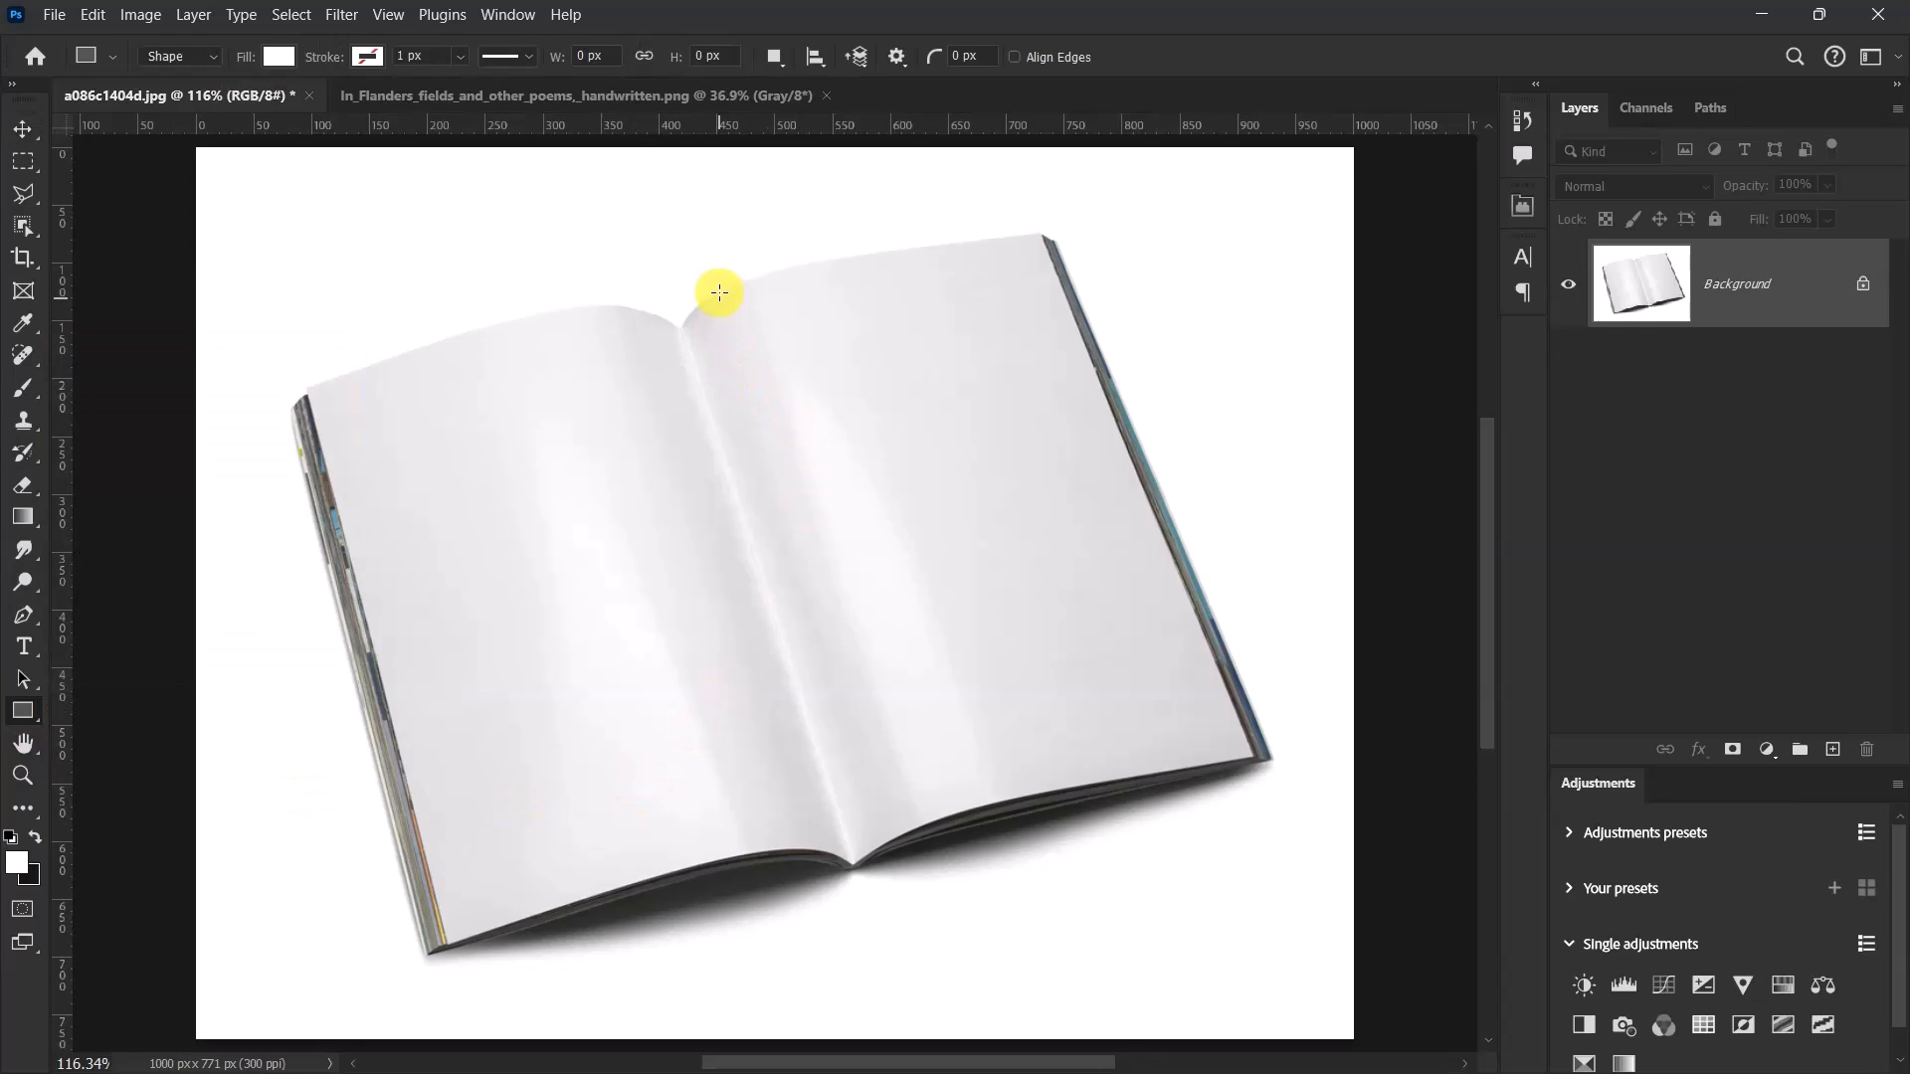
drag(712, 265, 1104, 871)
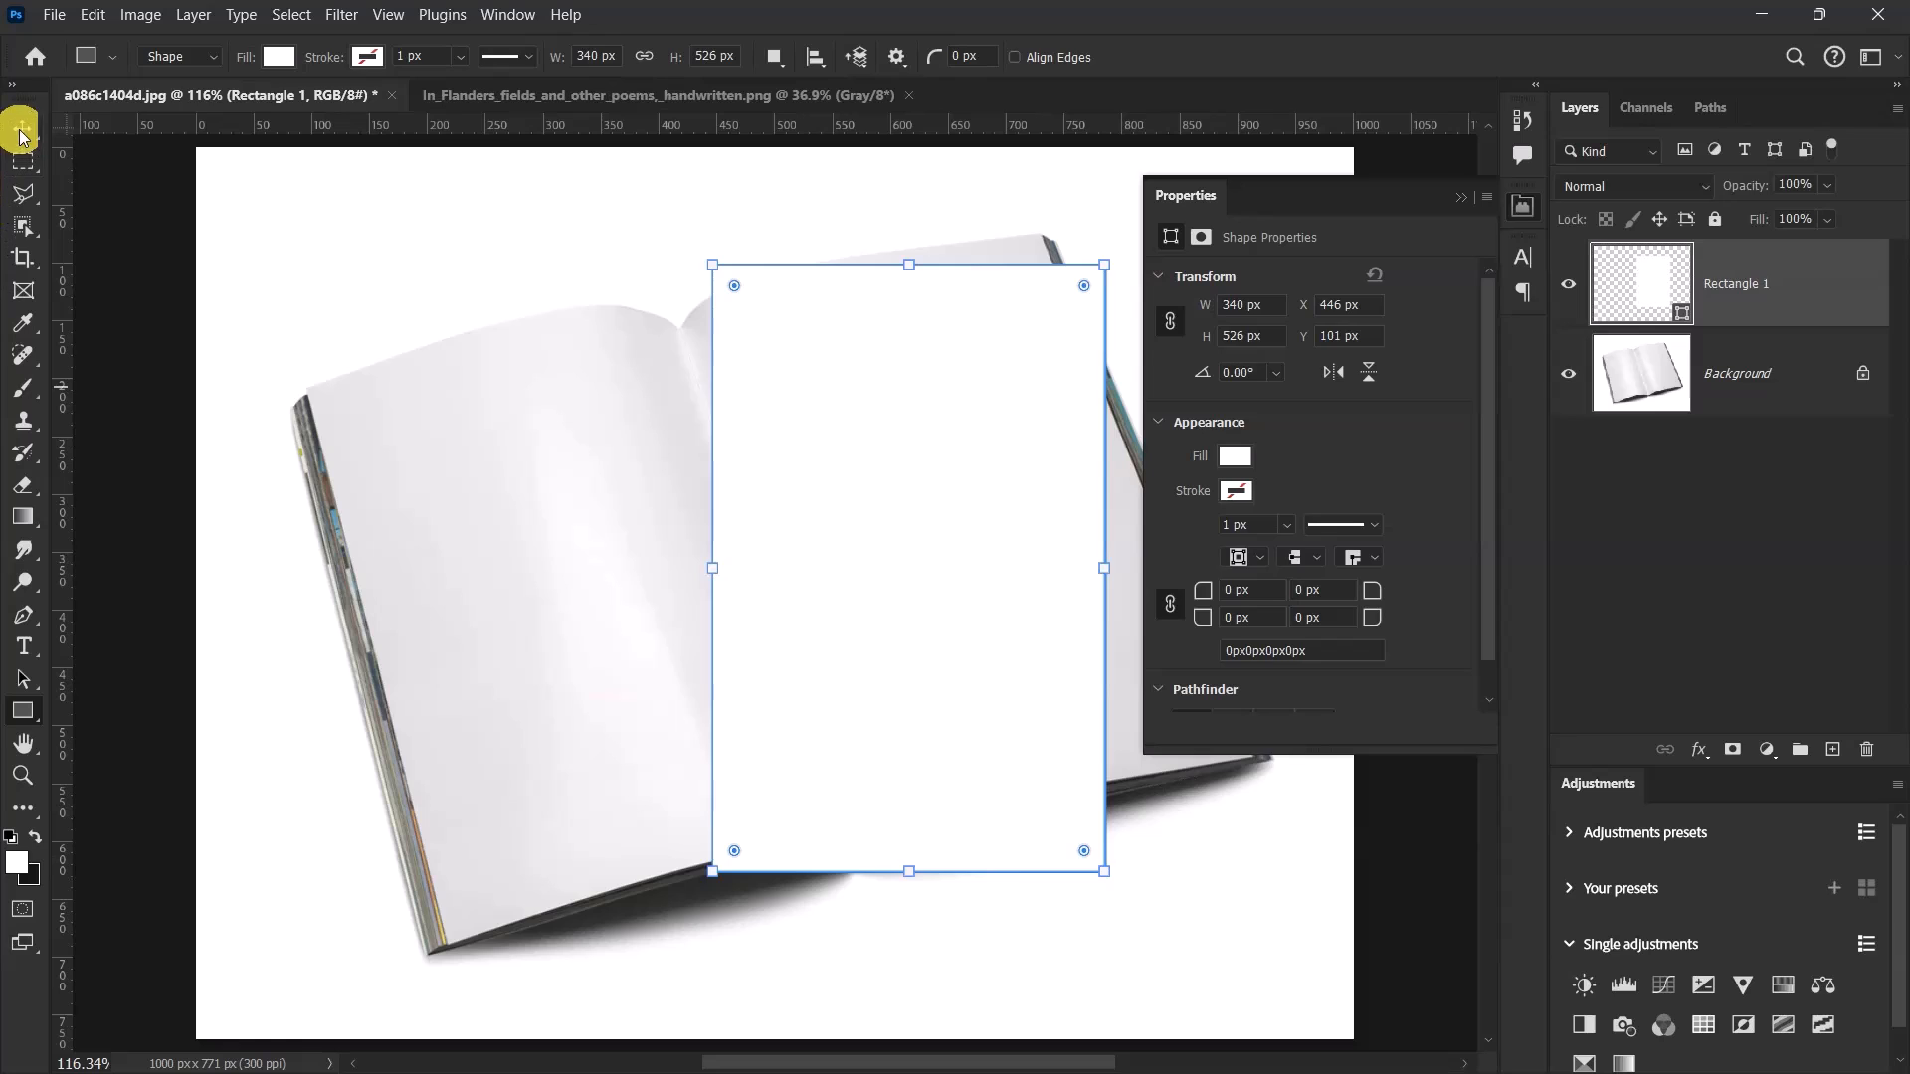
Convert the Rectangle 1 layer to a smart object.
click(21, 132)
click(1461, 196)
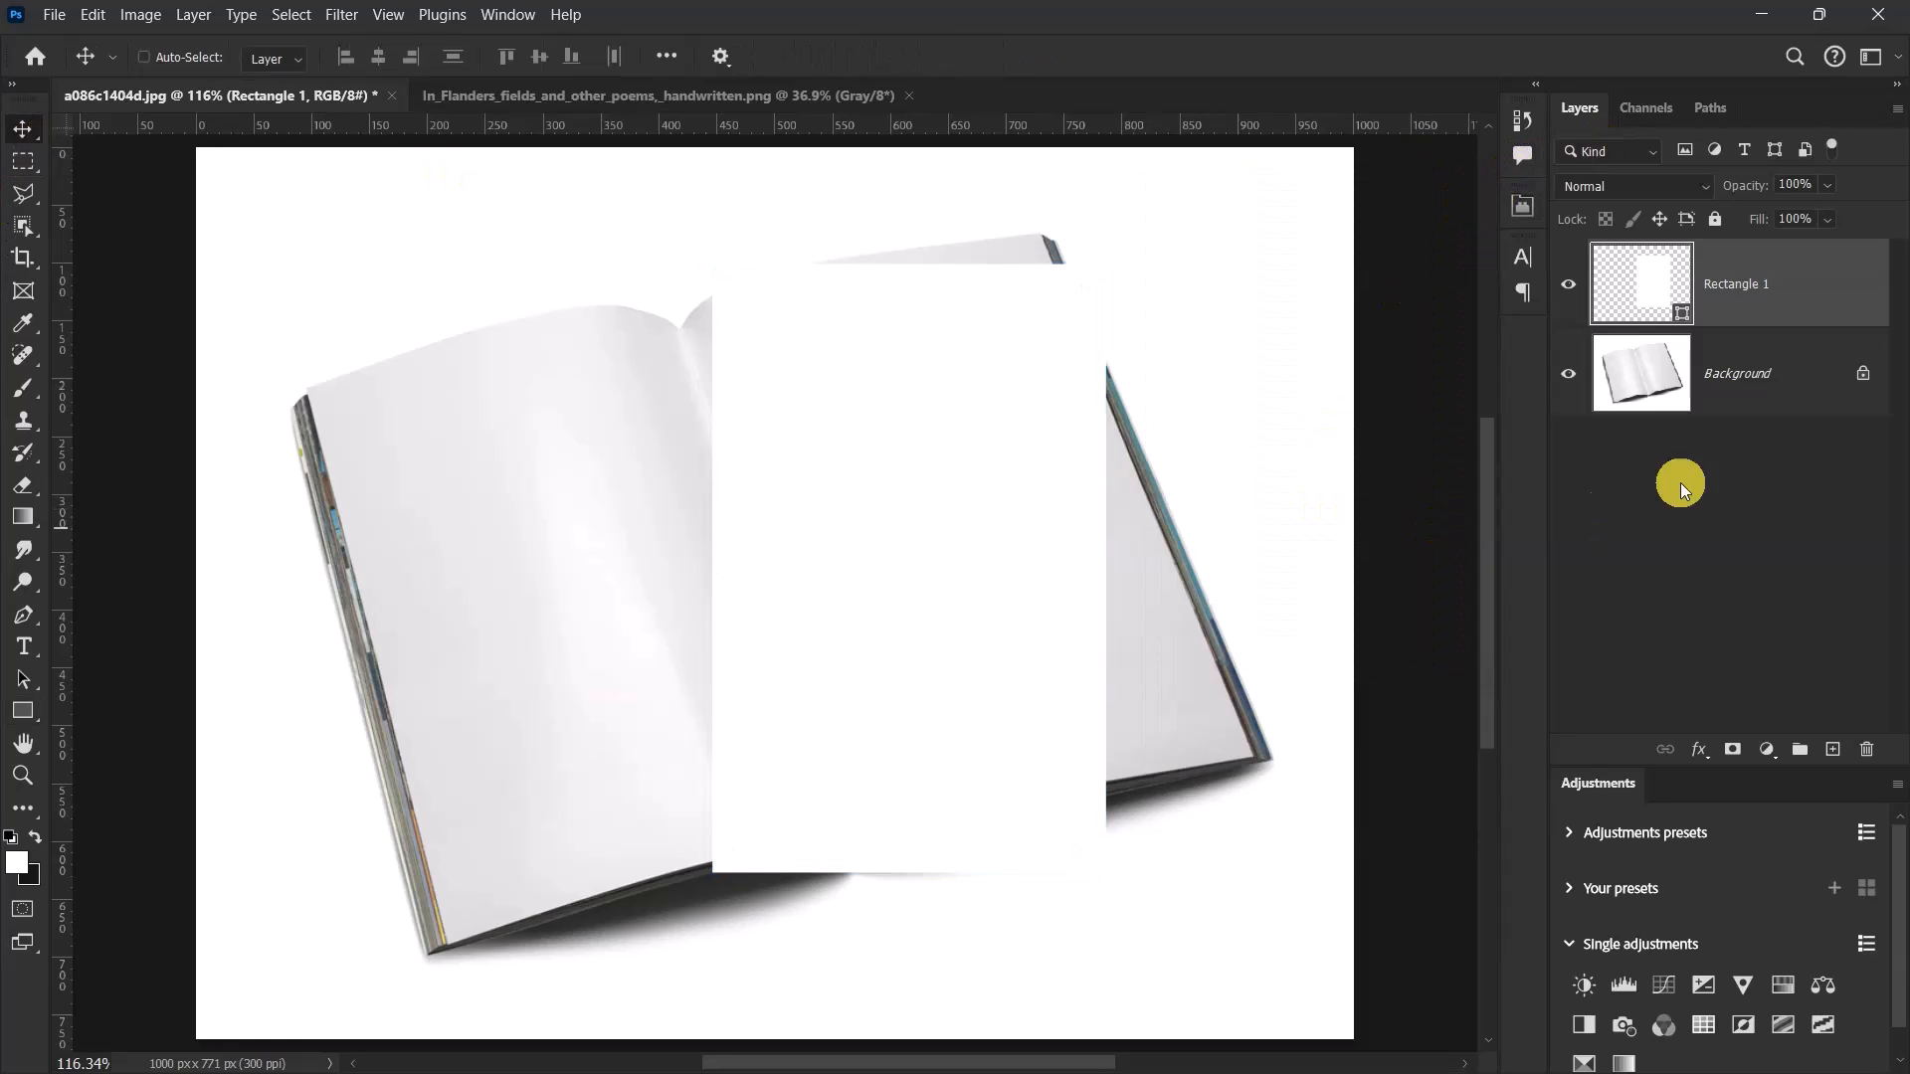
right_click(1802, 284)
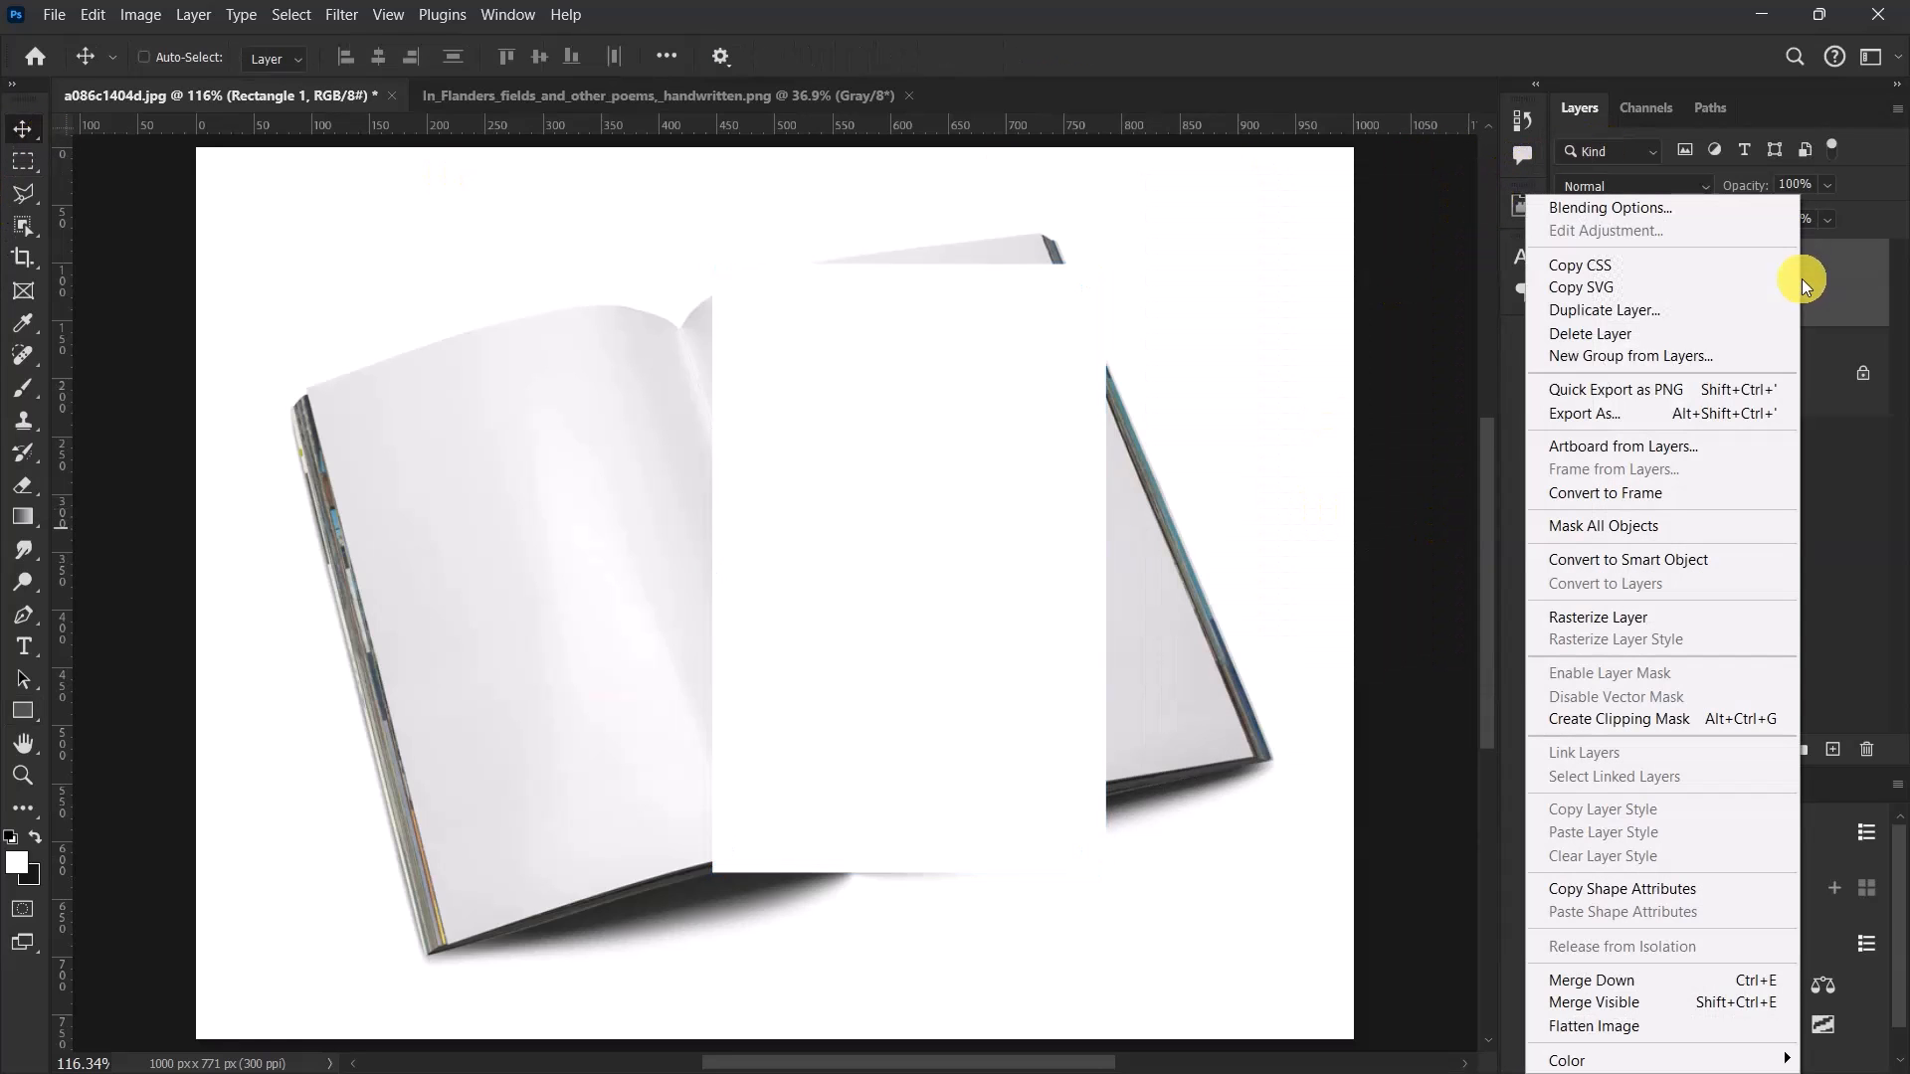
click(1627, 561)
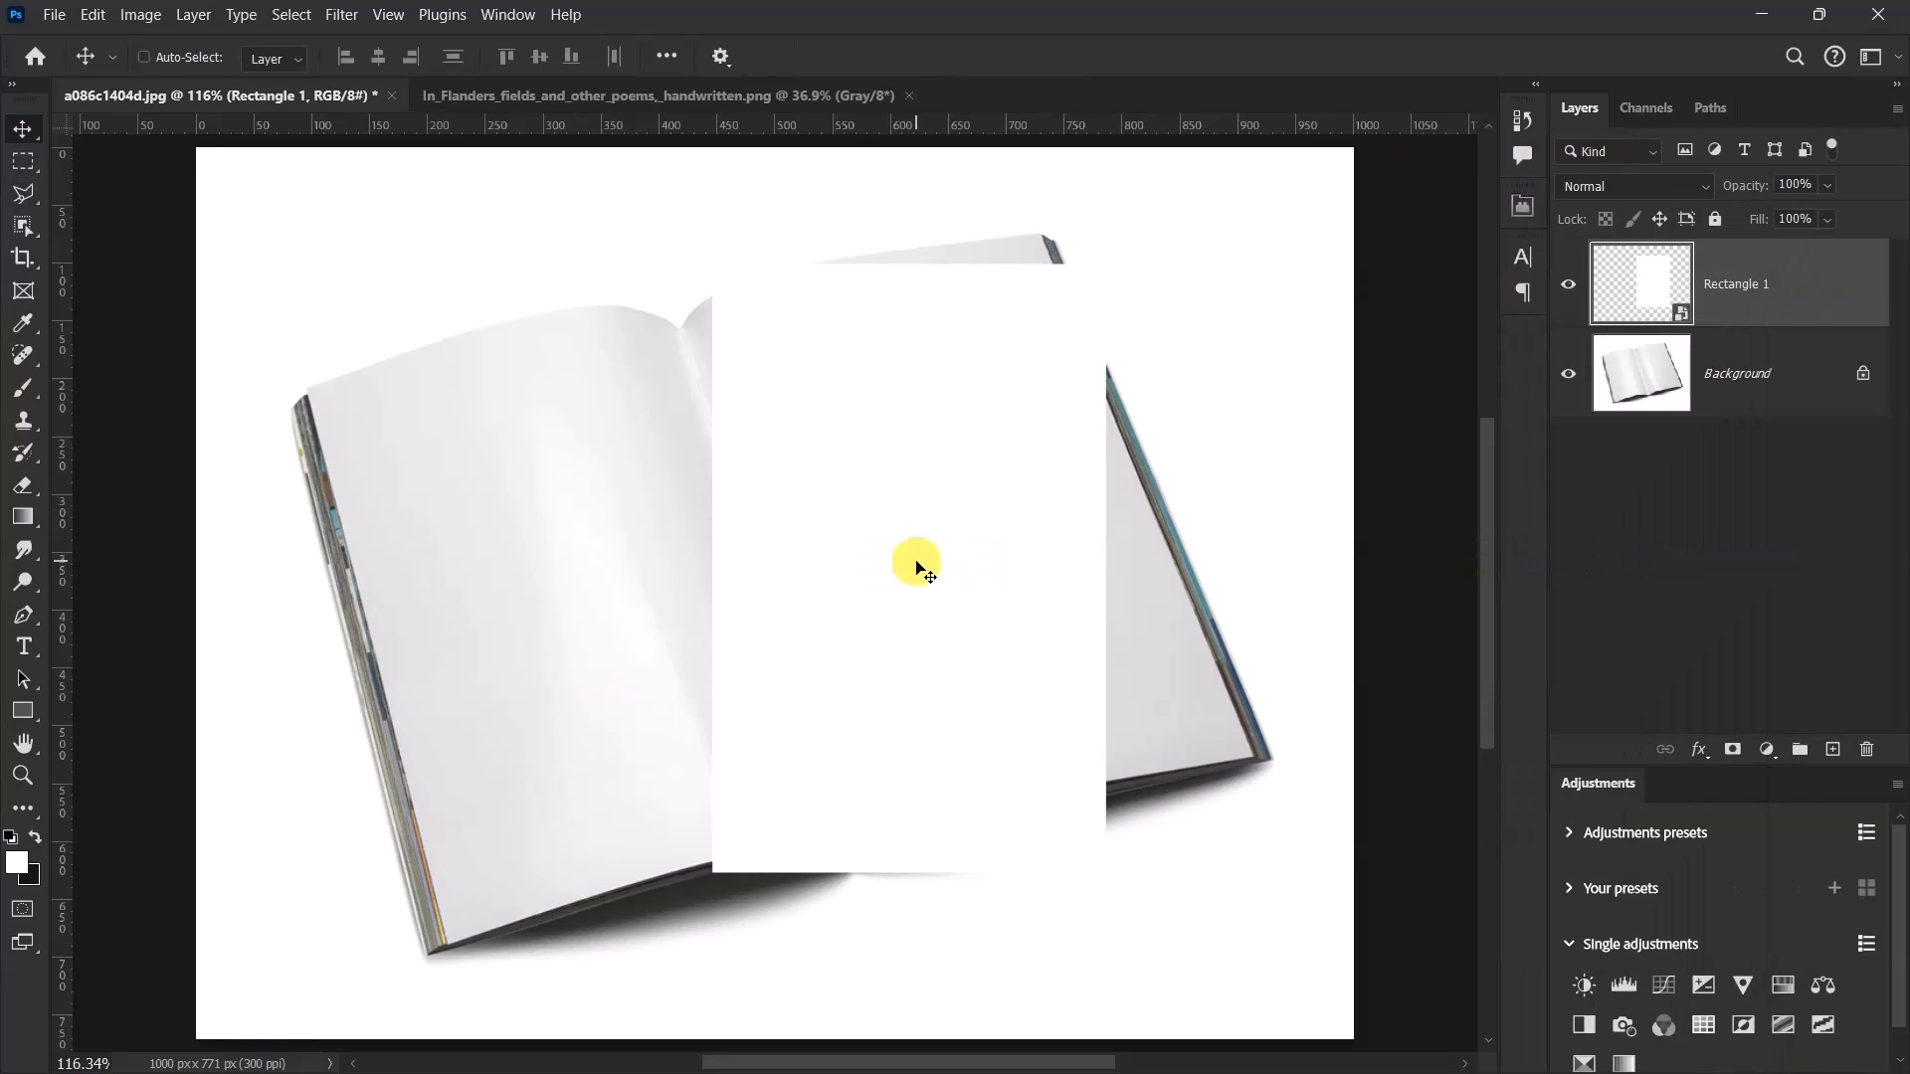
Free-transform the rectangle, distorting its two lower corners onto the right page's lower outer corner and the bottom of the spine.
key(ctrl+t)
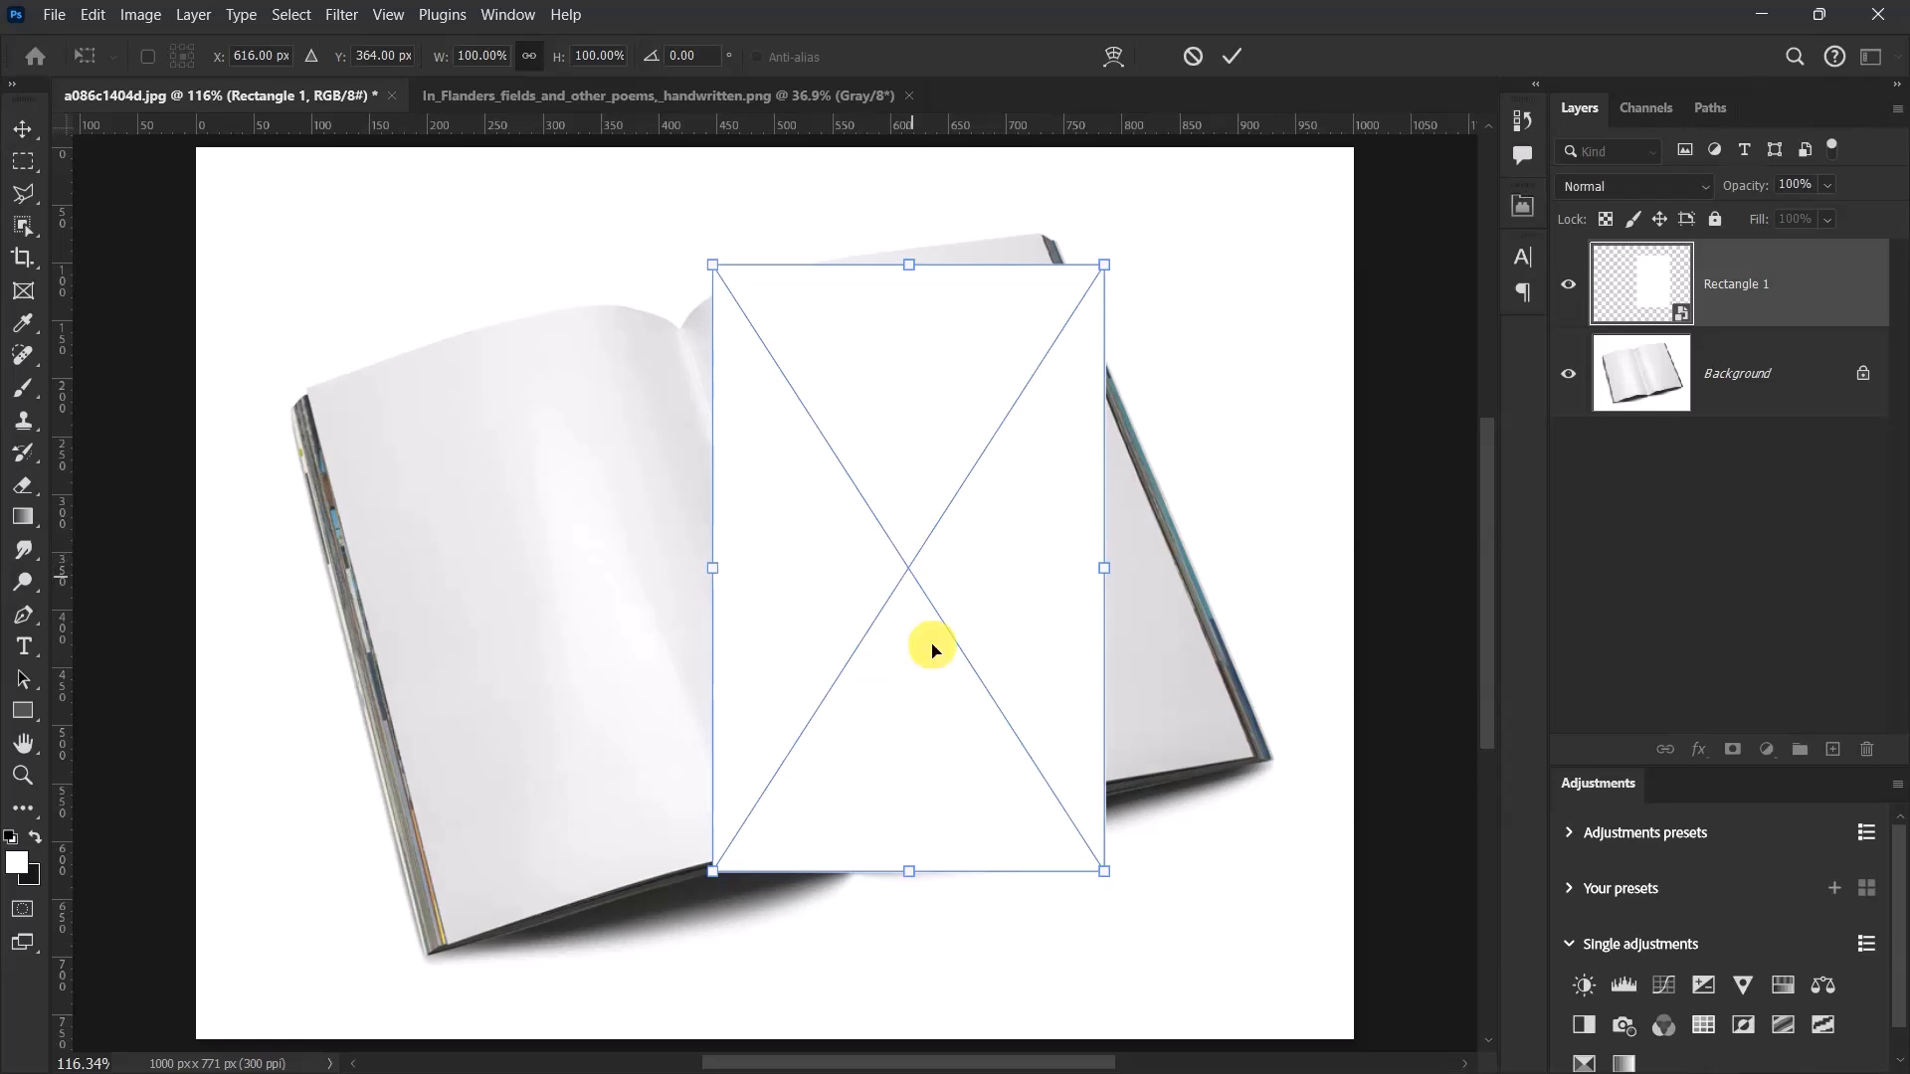
scroll(1144, 885, up, 5)
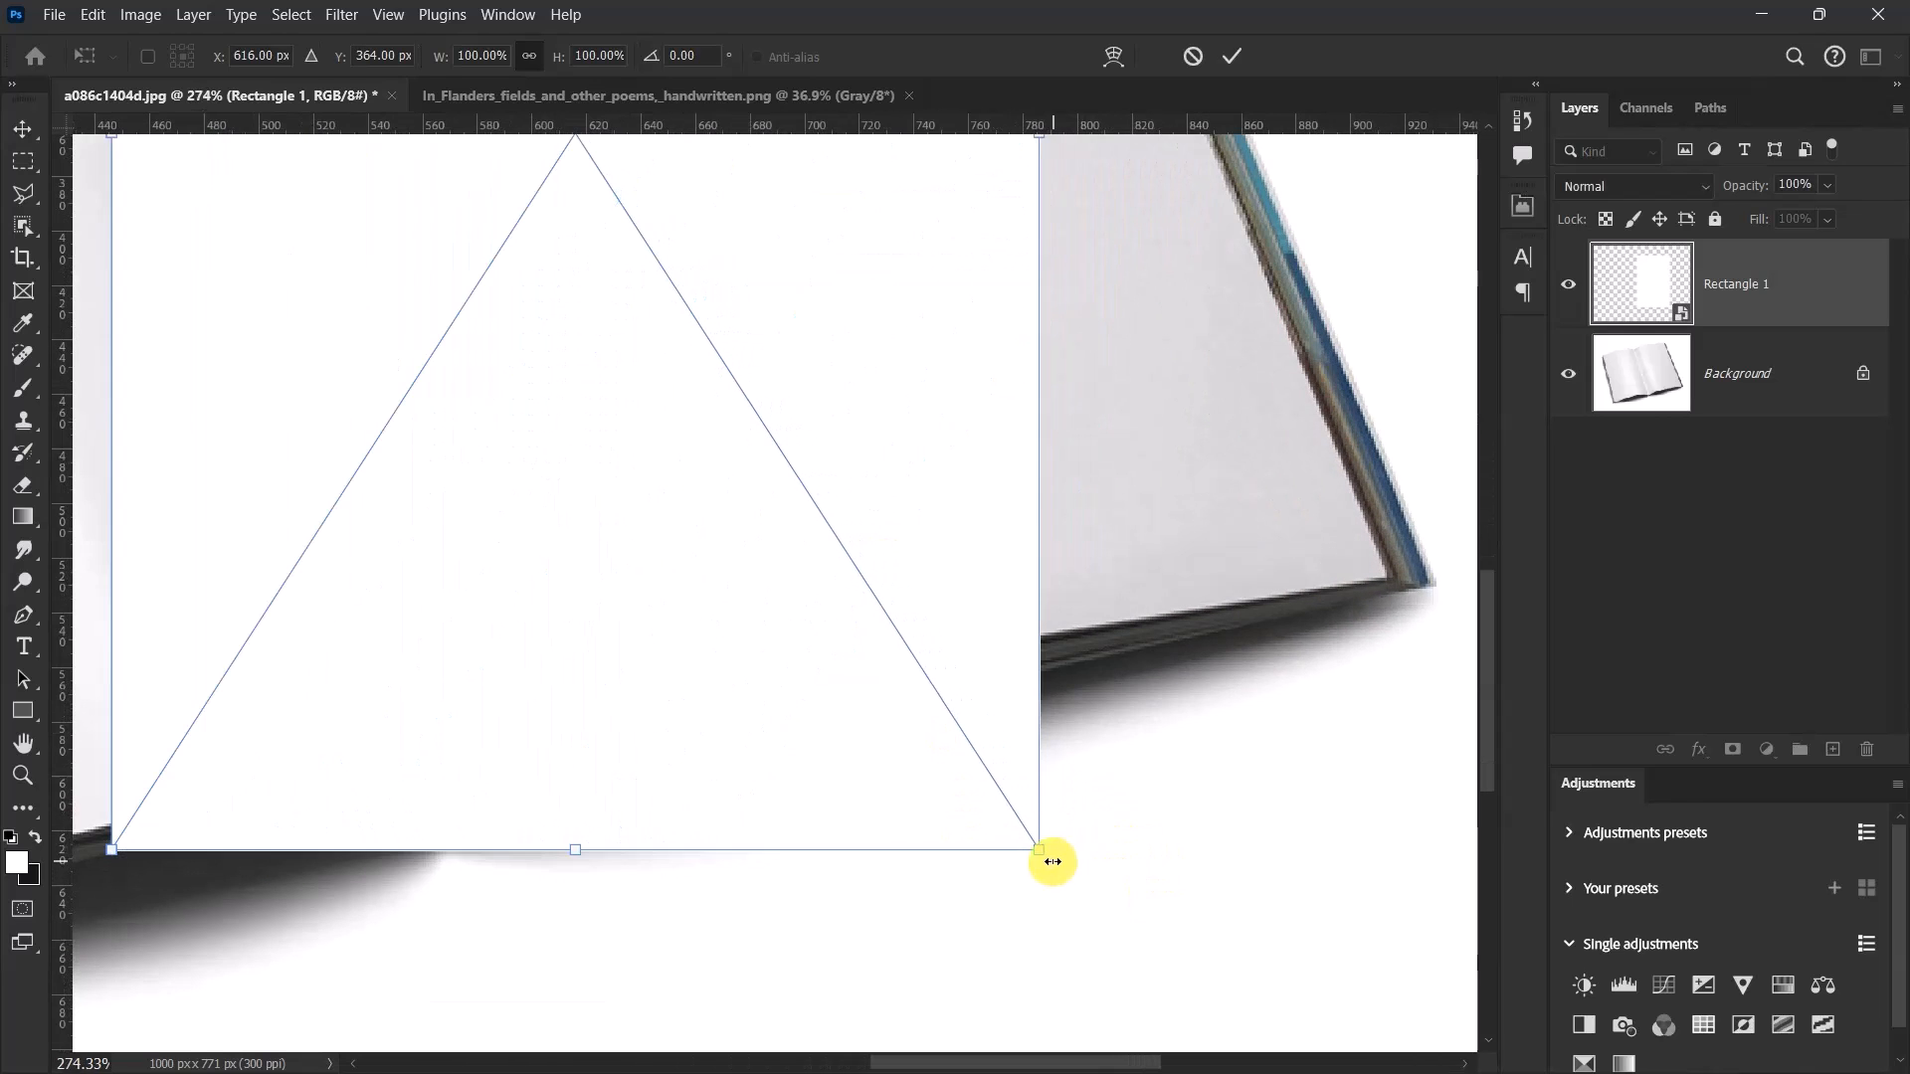
drag(1039, 855, 1384, 575)
scroll(1215, 627, down, 1)
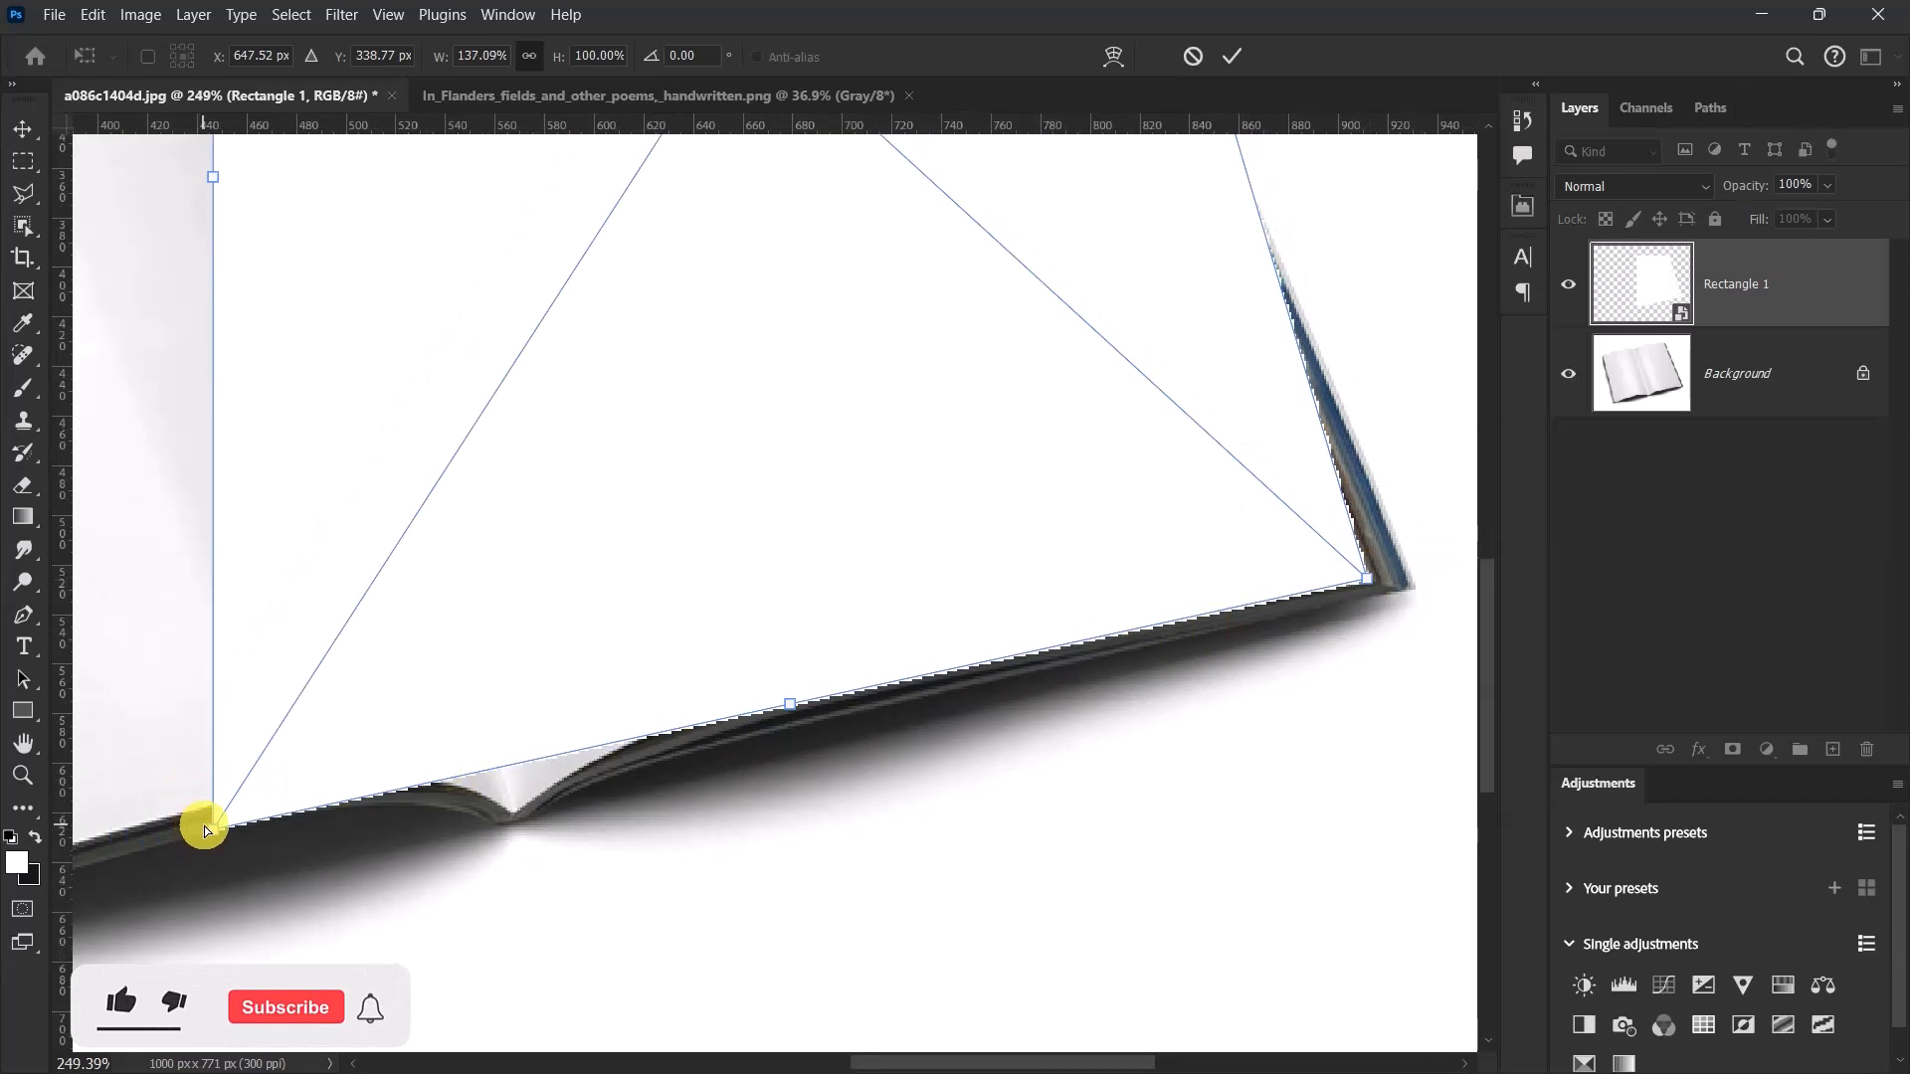
drag(213, 832, 513, 808)
Distort the rectangle's two upper corners onto the top of the spine and the right page's upper outer corner.
scroll(729, 956, down, 8)
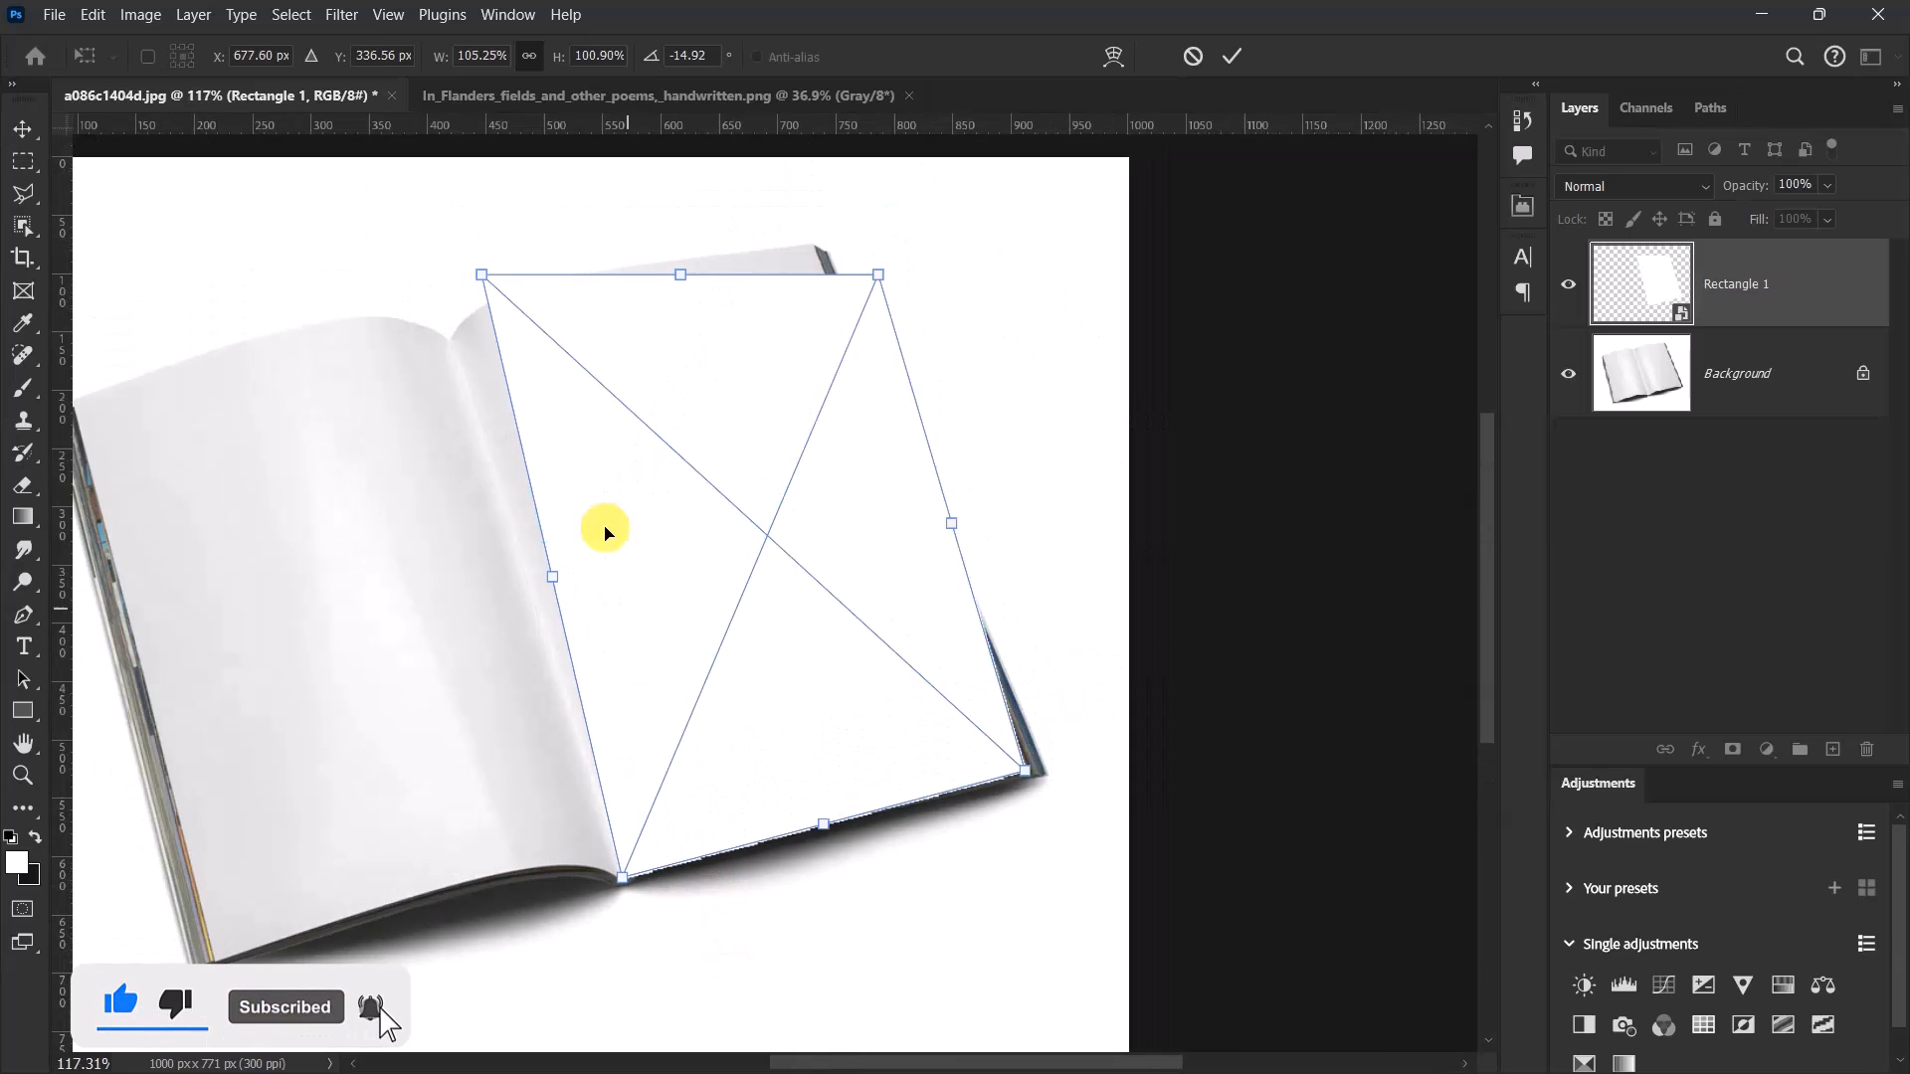
scroll(483, 206, up, 4)
scroll(476, 318, up, 4)
drag(492, 337, 401, 521)
scroll(248, 513, down, 7)
scroll(1060, 444, up, 7)
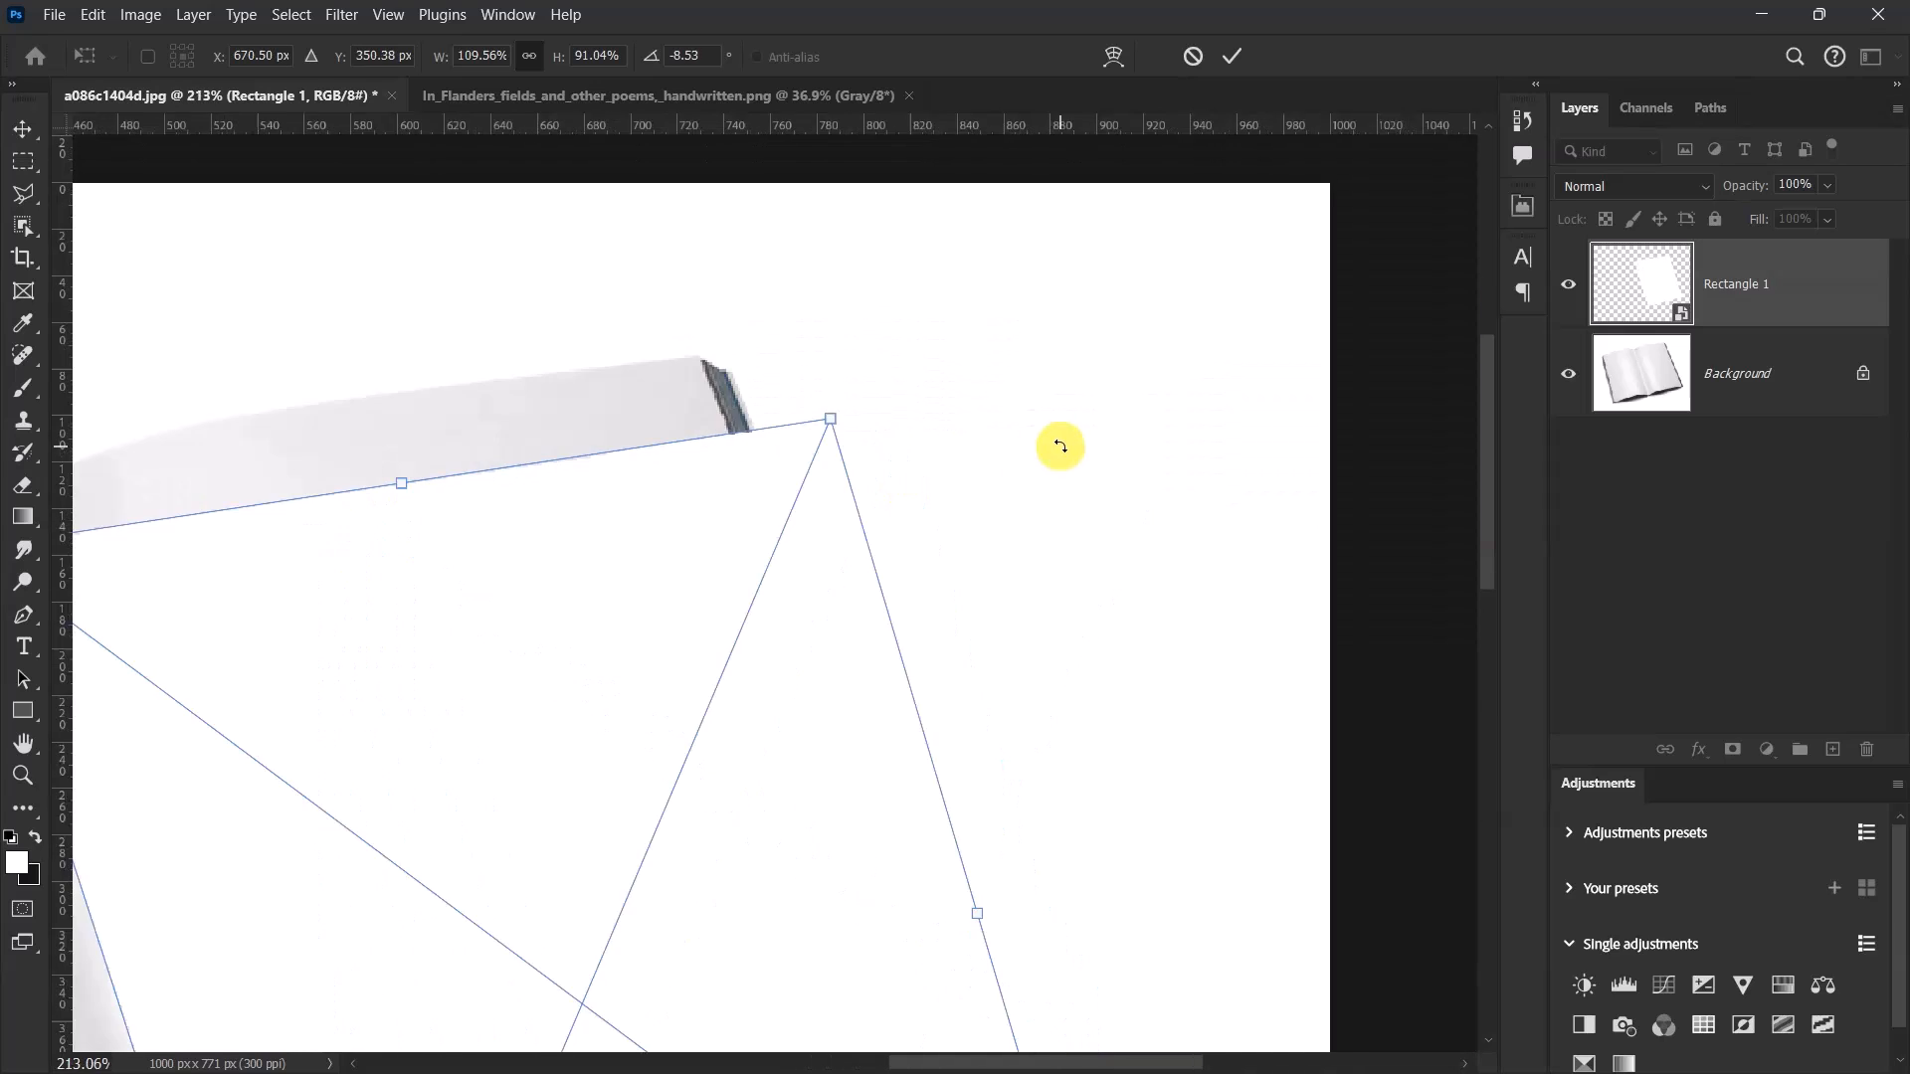
drag(802, 426, 624, 342)
scroll(973, 362, down, 7)
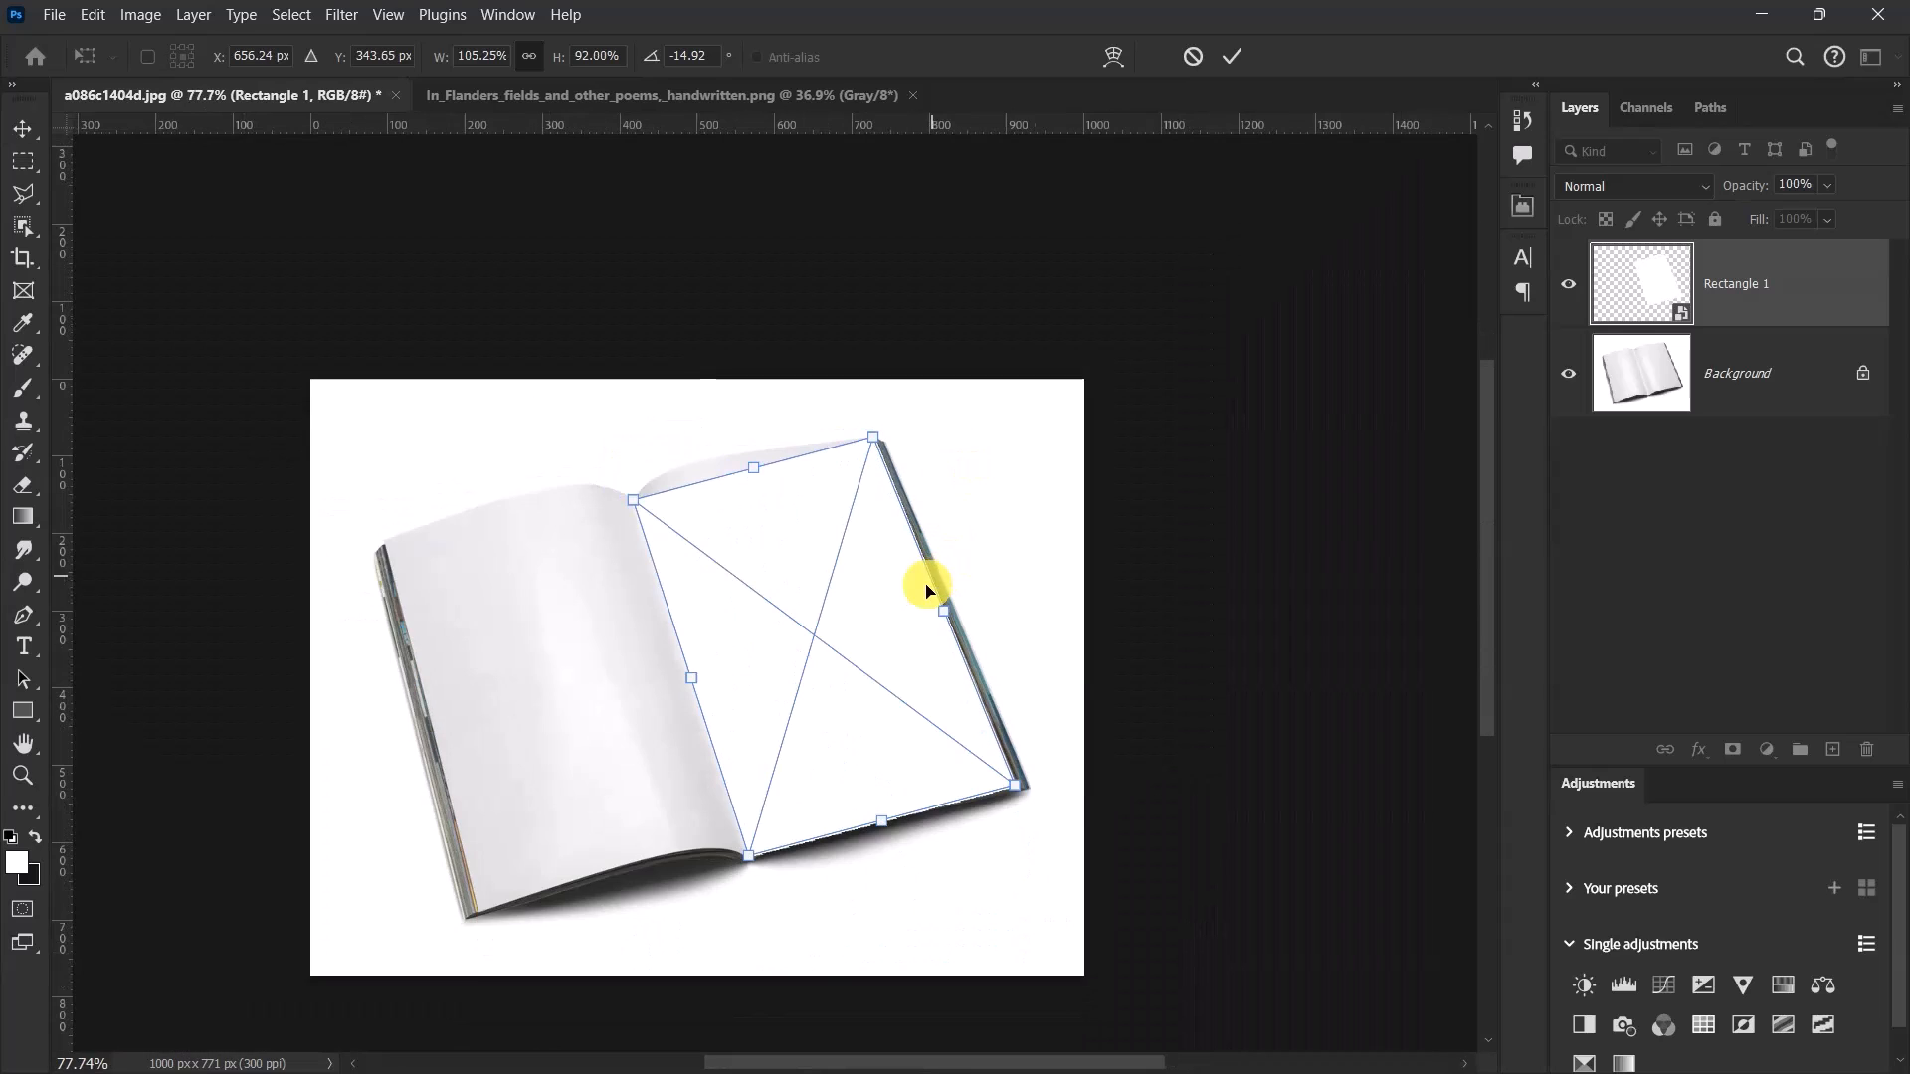
Warp the rectangle's upper edge so it follows the curved top of the right page.
scroll(905, 717, up, 3)
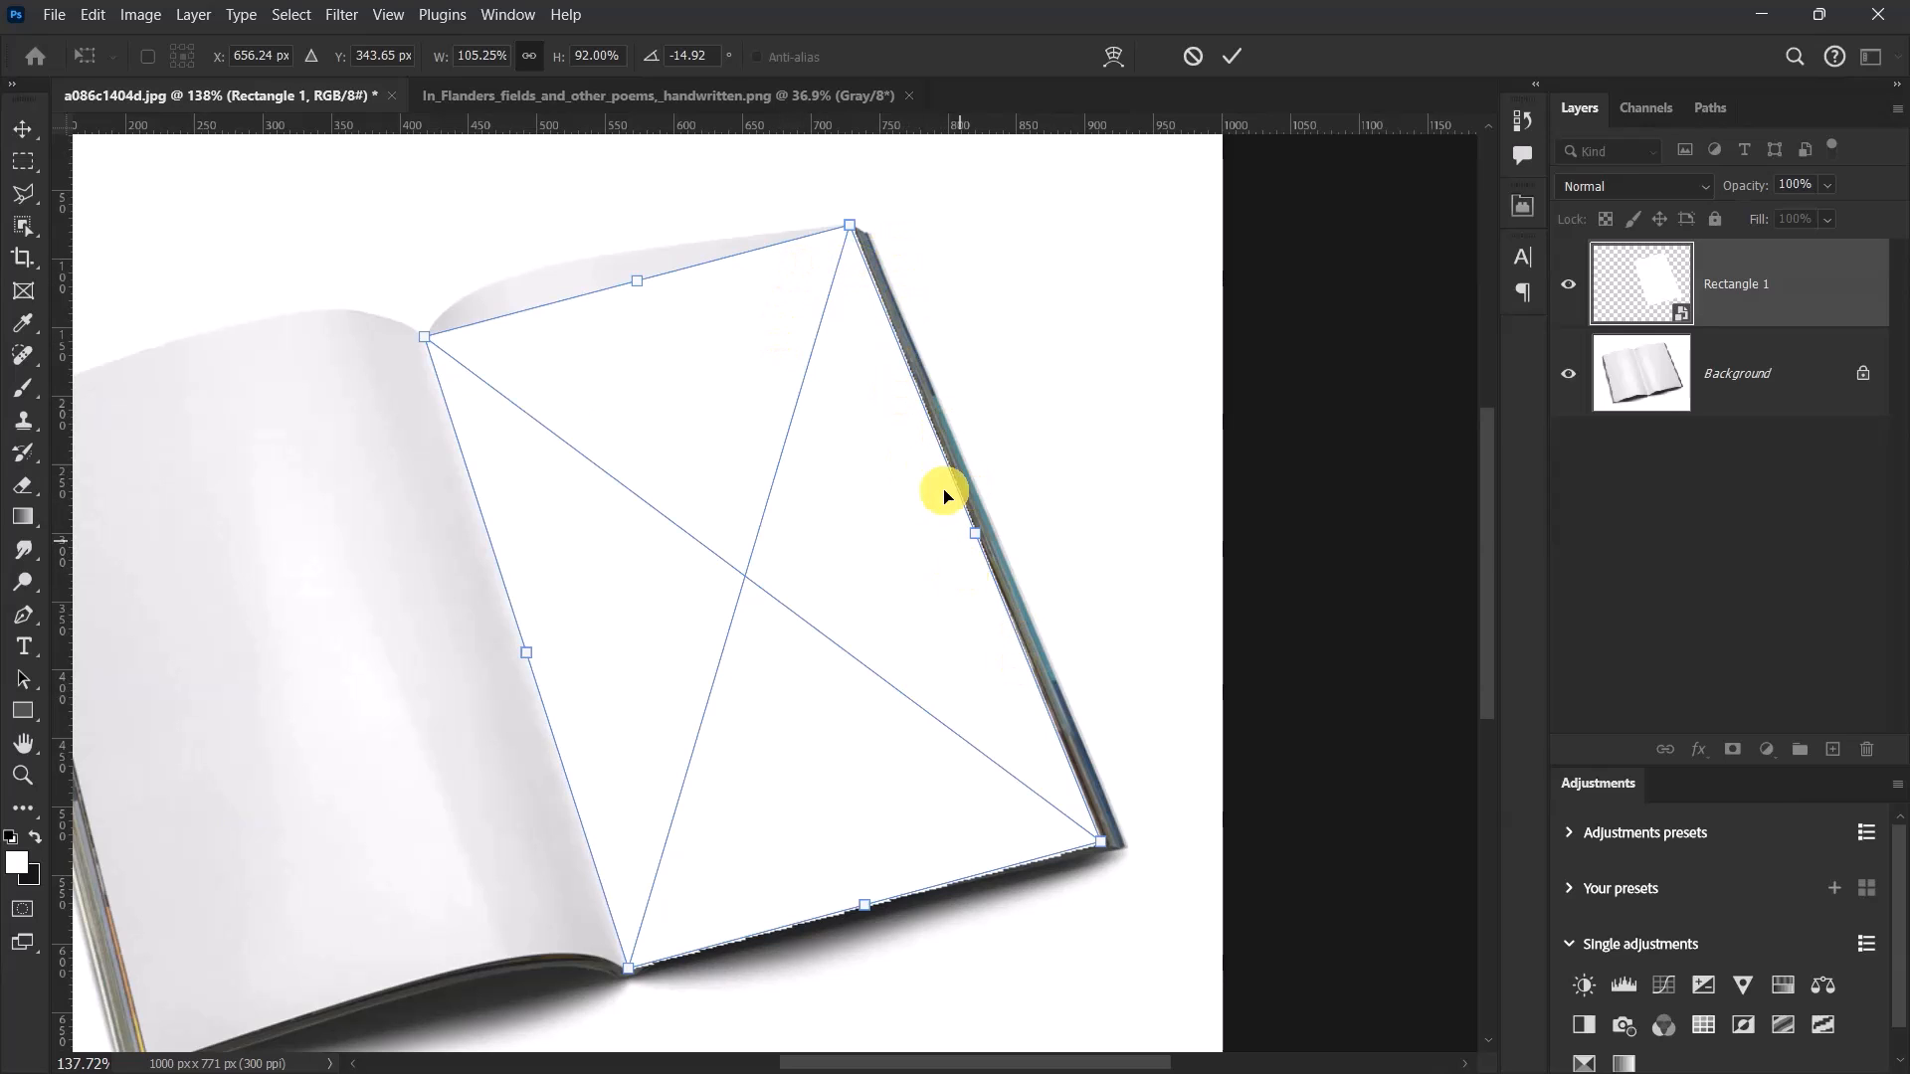
right_click(685, 416)
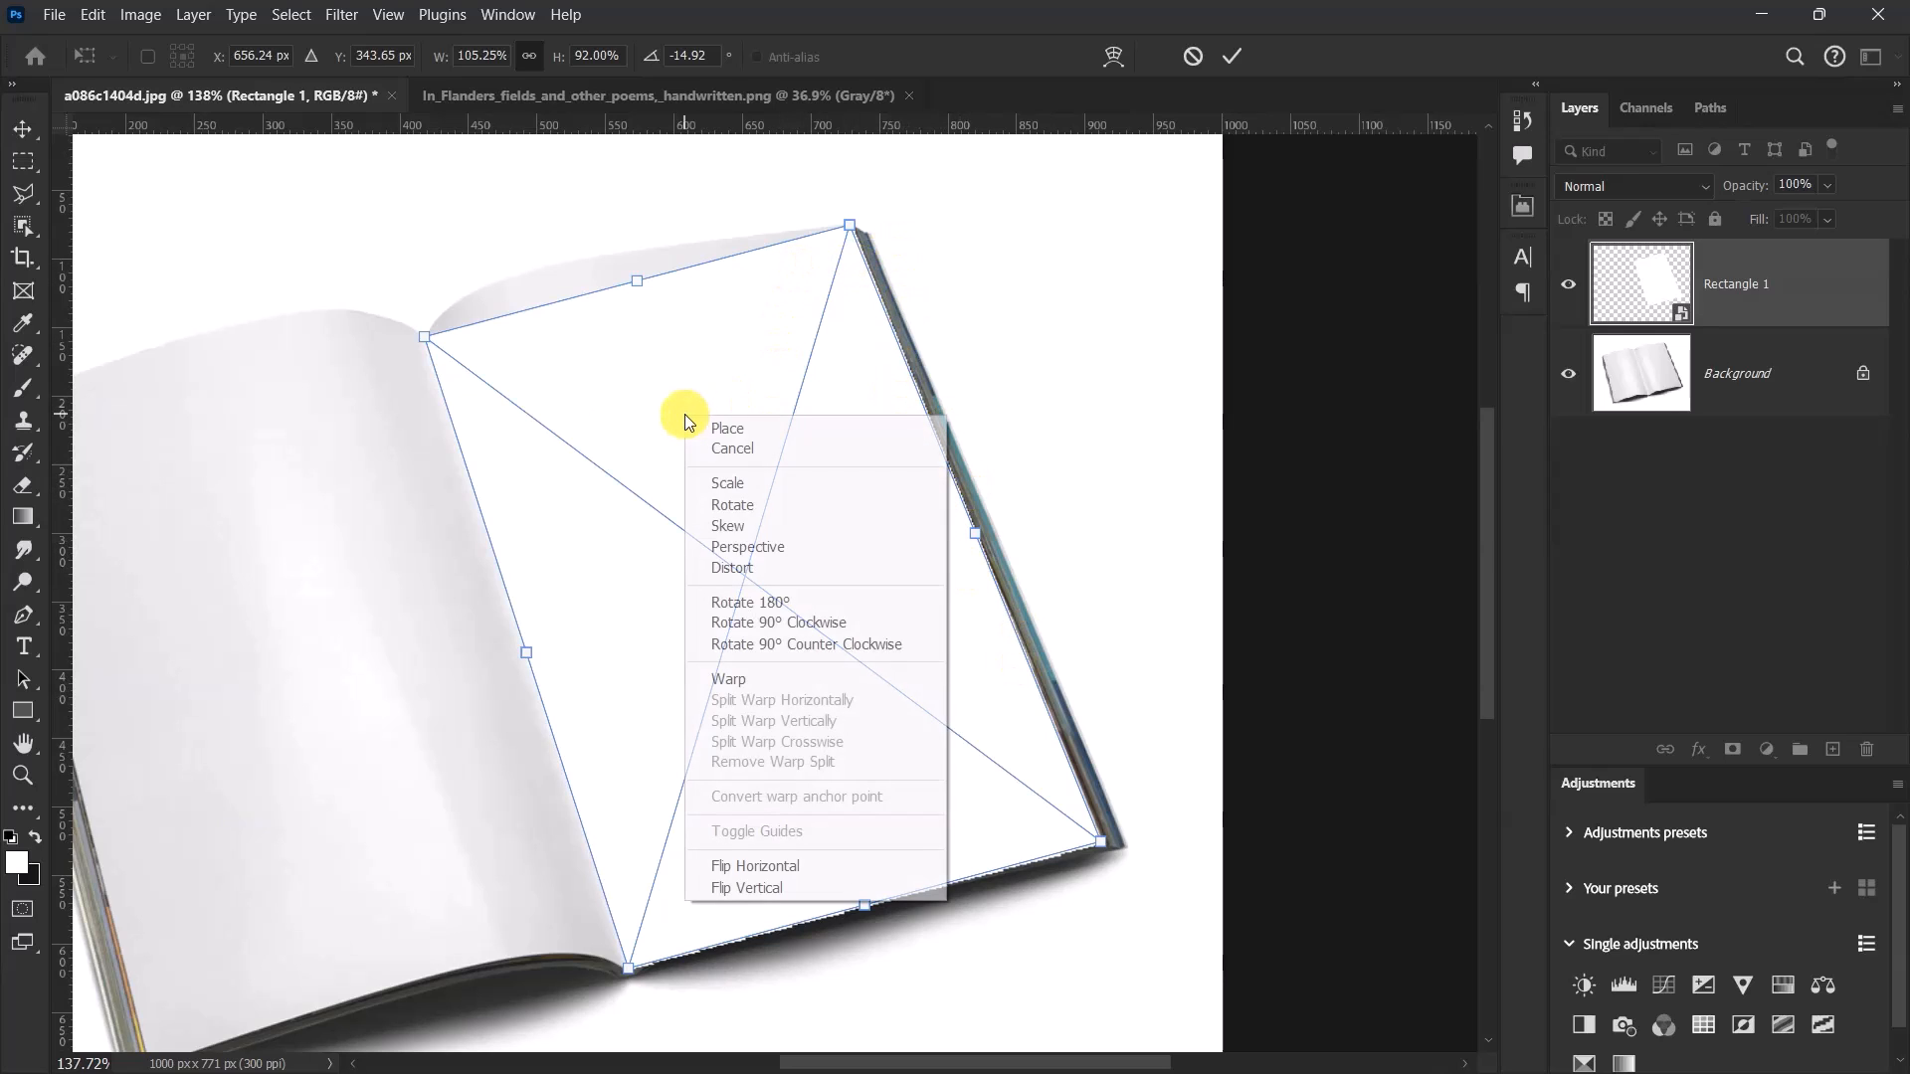
click(801, 680)
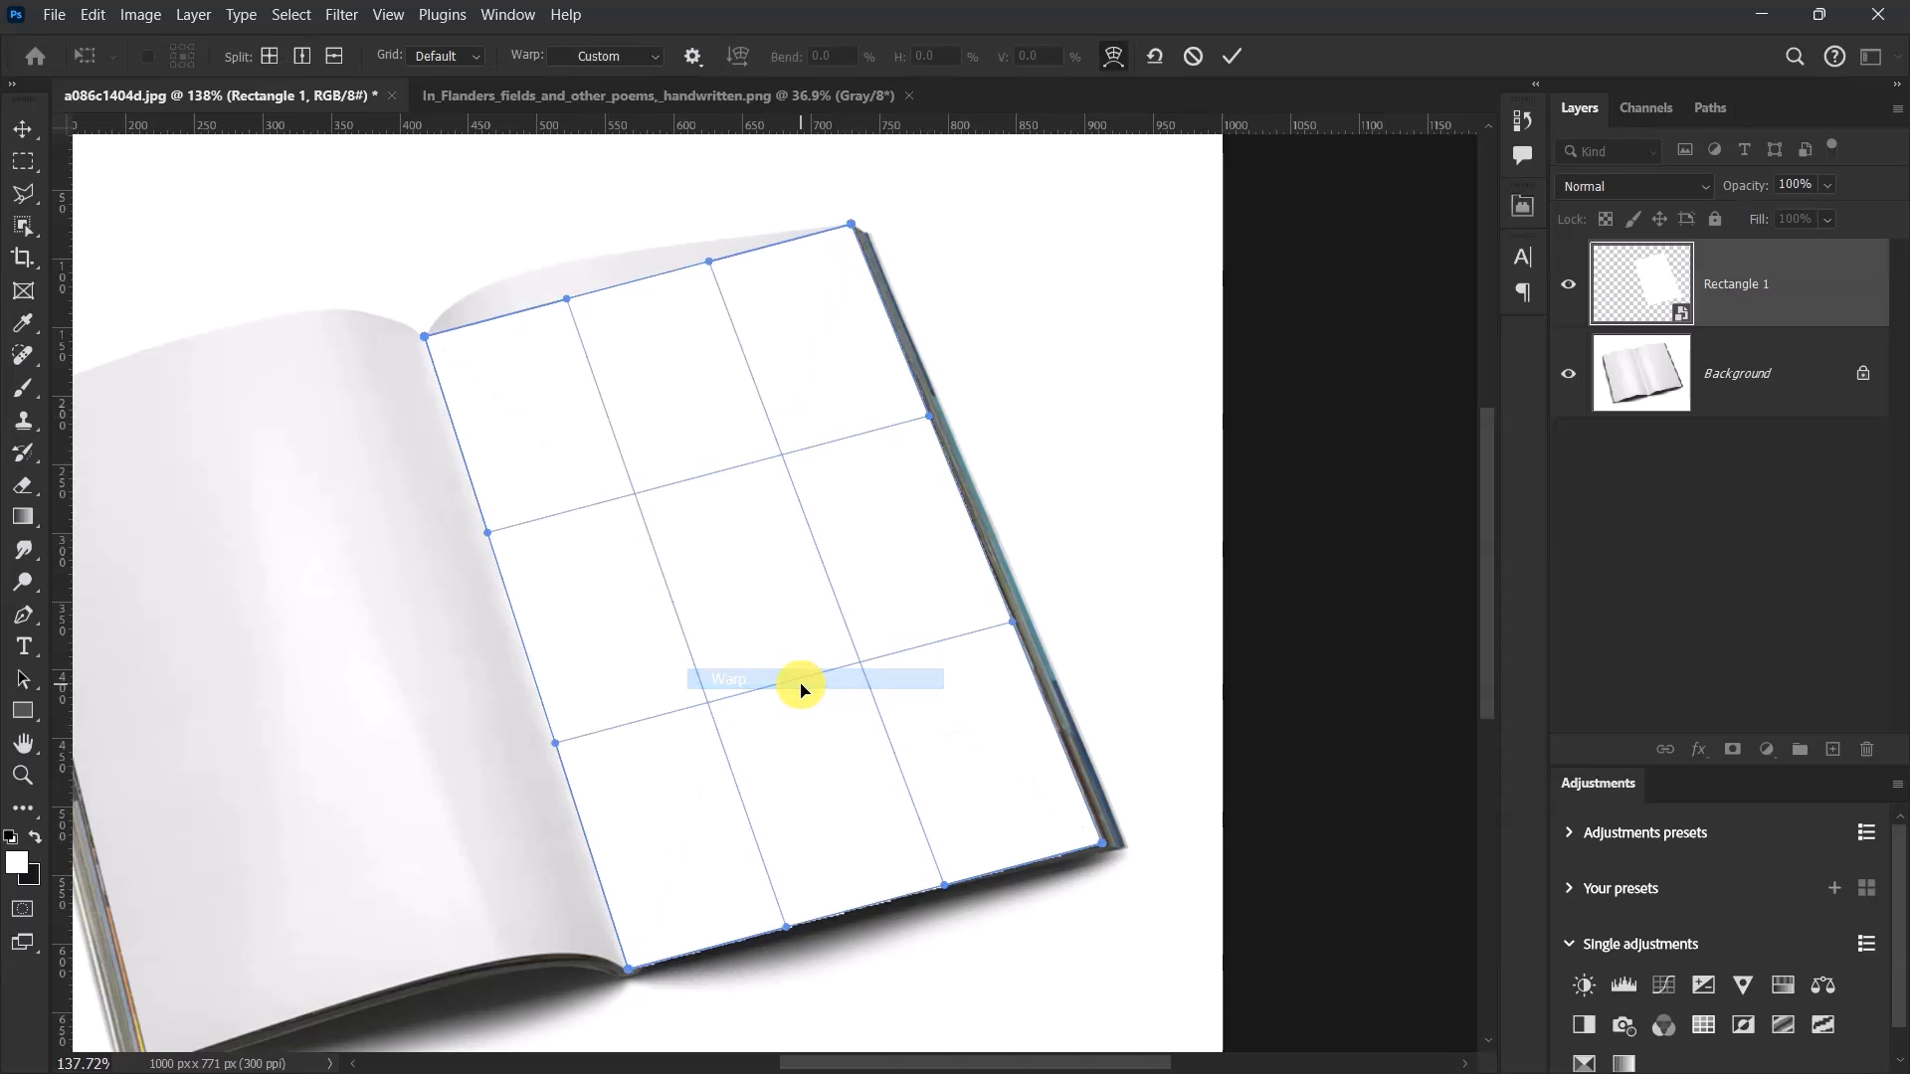
scroll(570, 230, up, 2)
scroll(570, 231, up, 3)
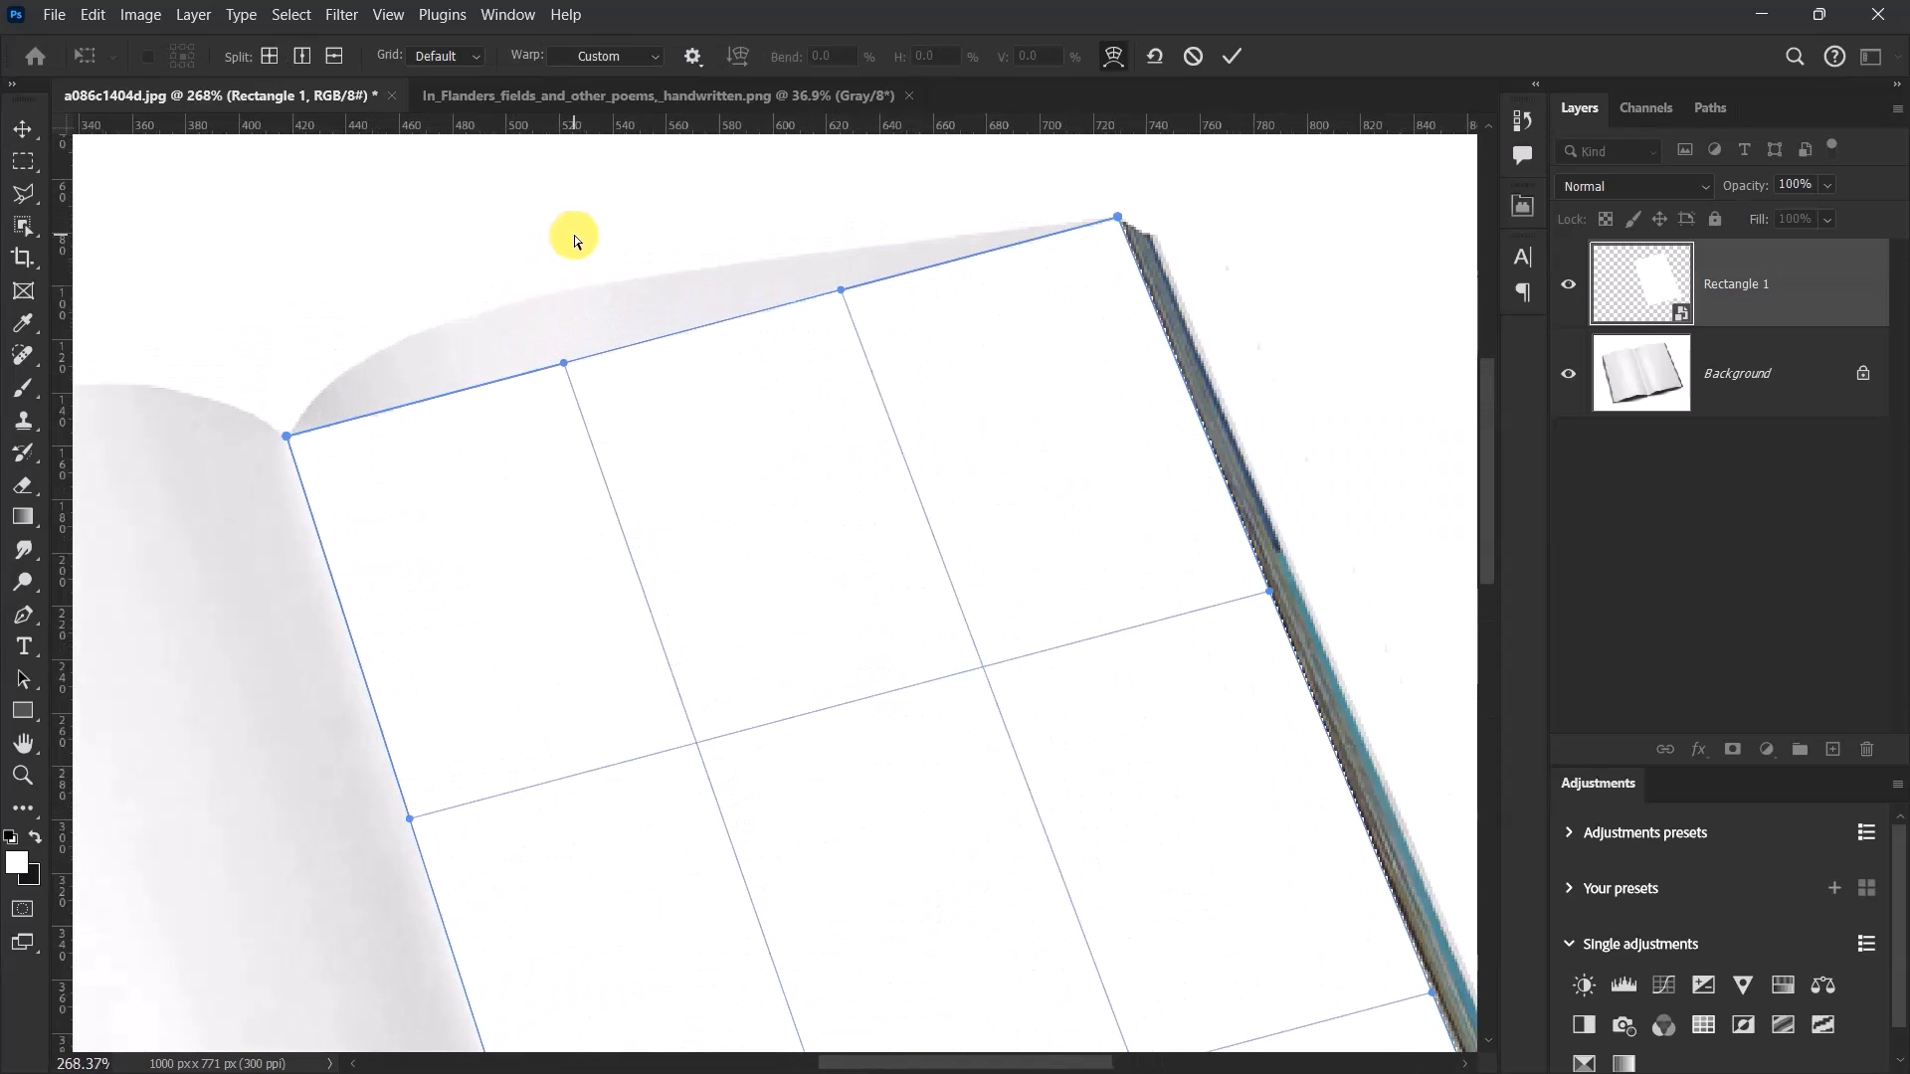
drag(562, 381, 413, 237)
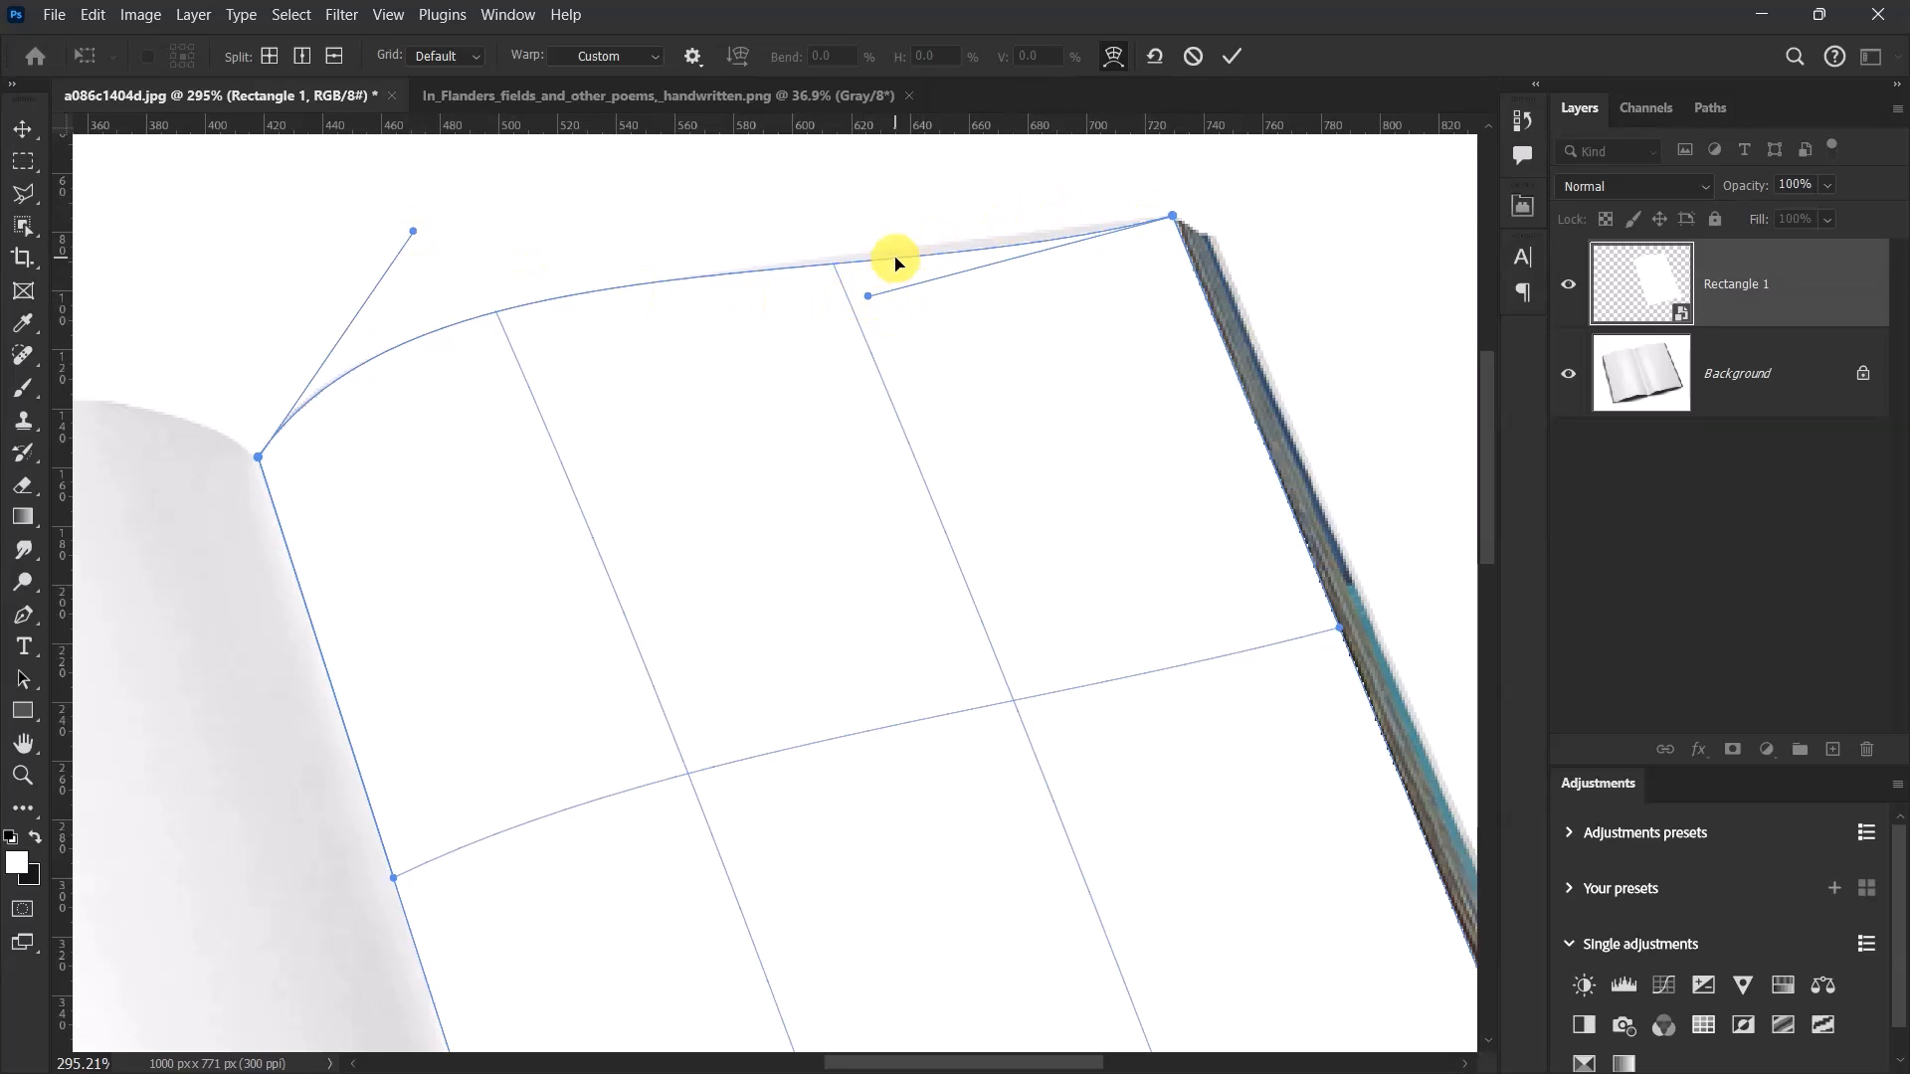
drag(868, 296, 922, 271)
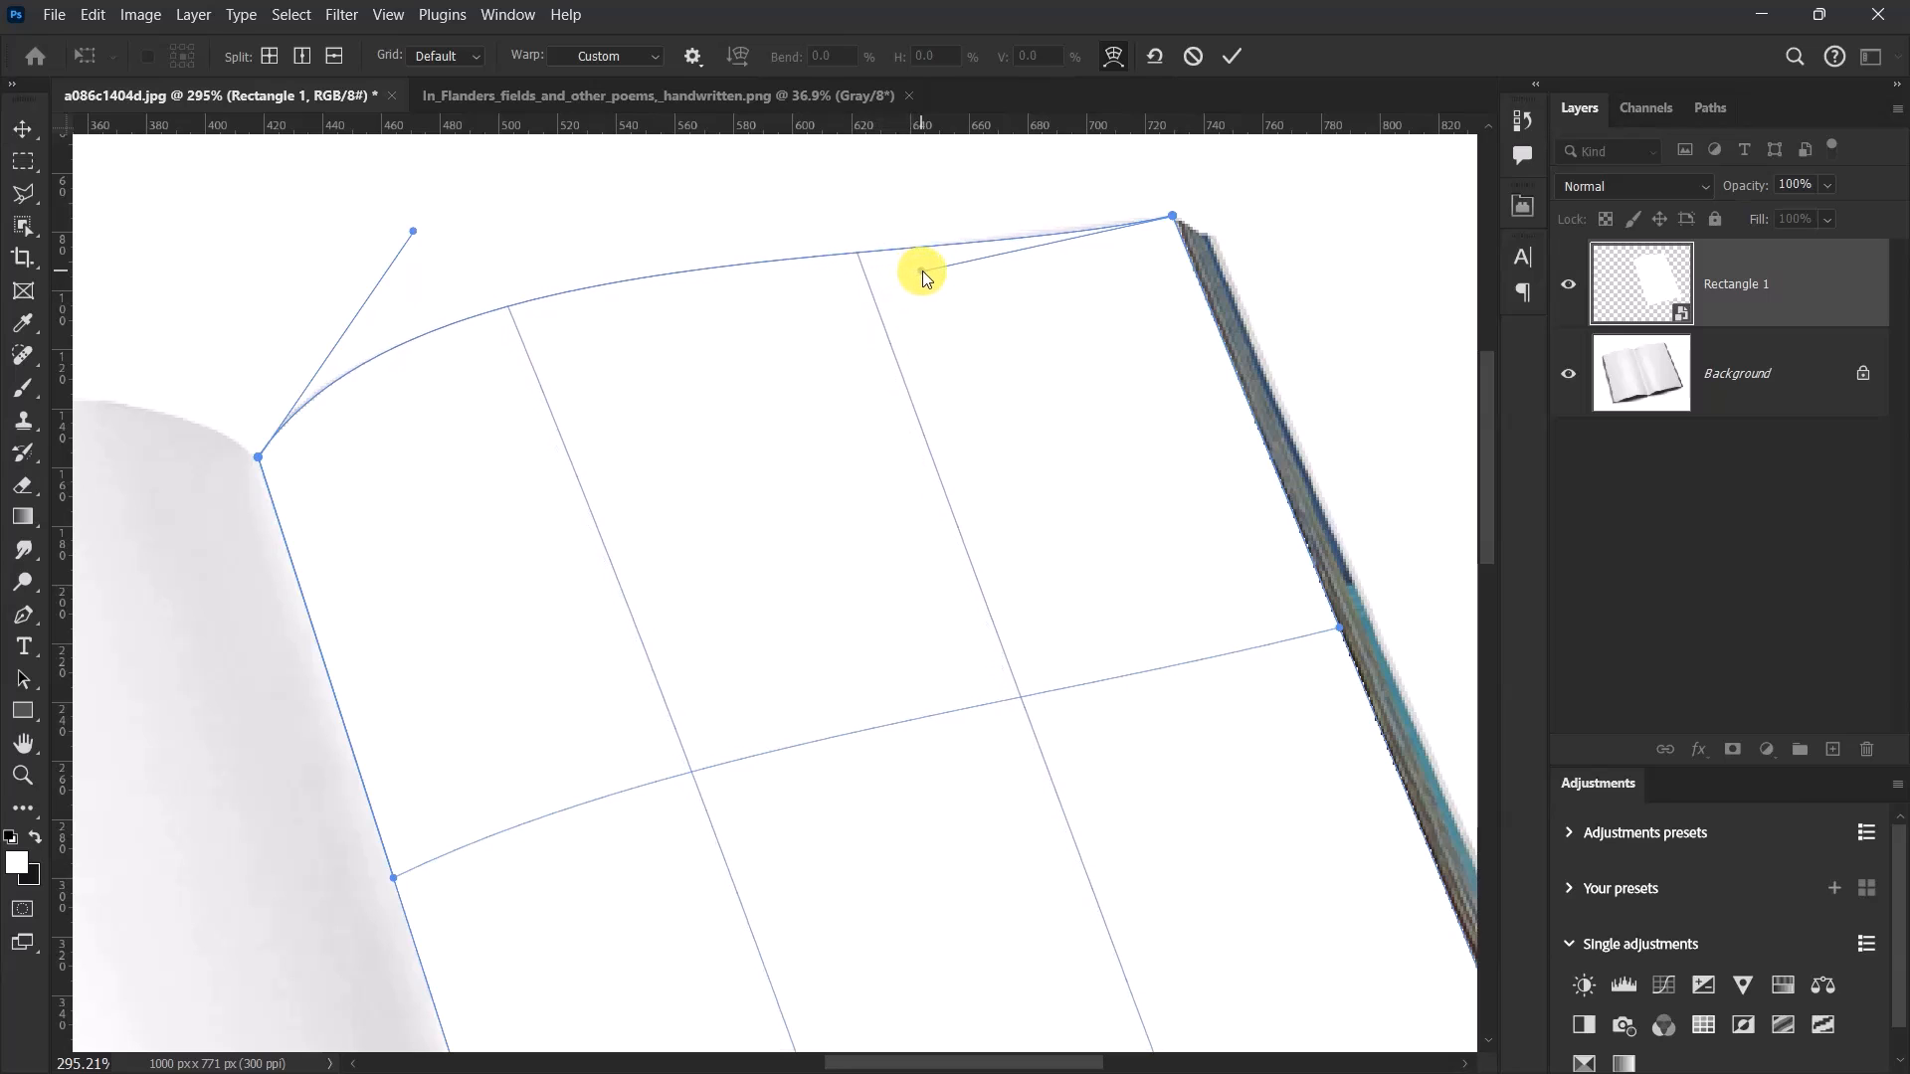
Warp the rectangle's lower edge so it follows the curved bottom of the right page.
key(ctrl+0)
scroll(1074, 794, up, 3)
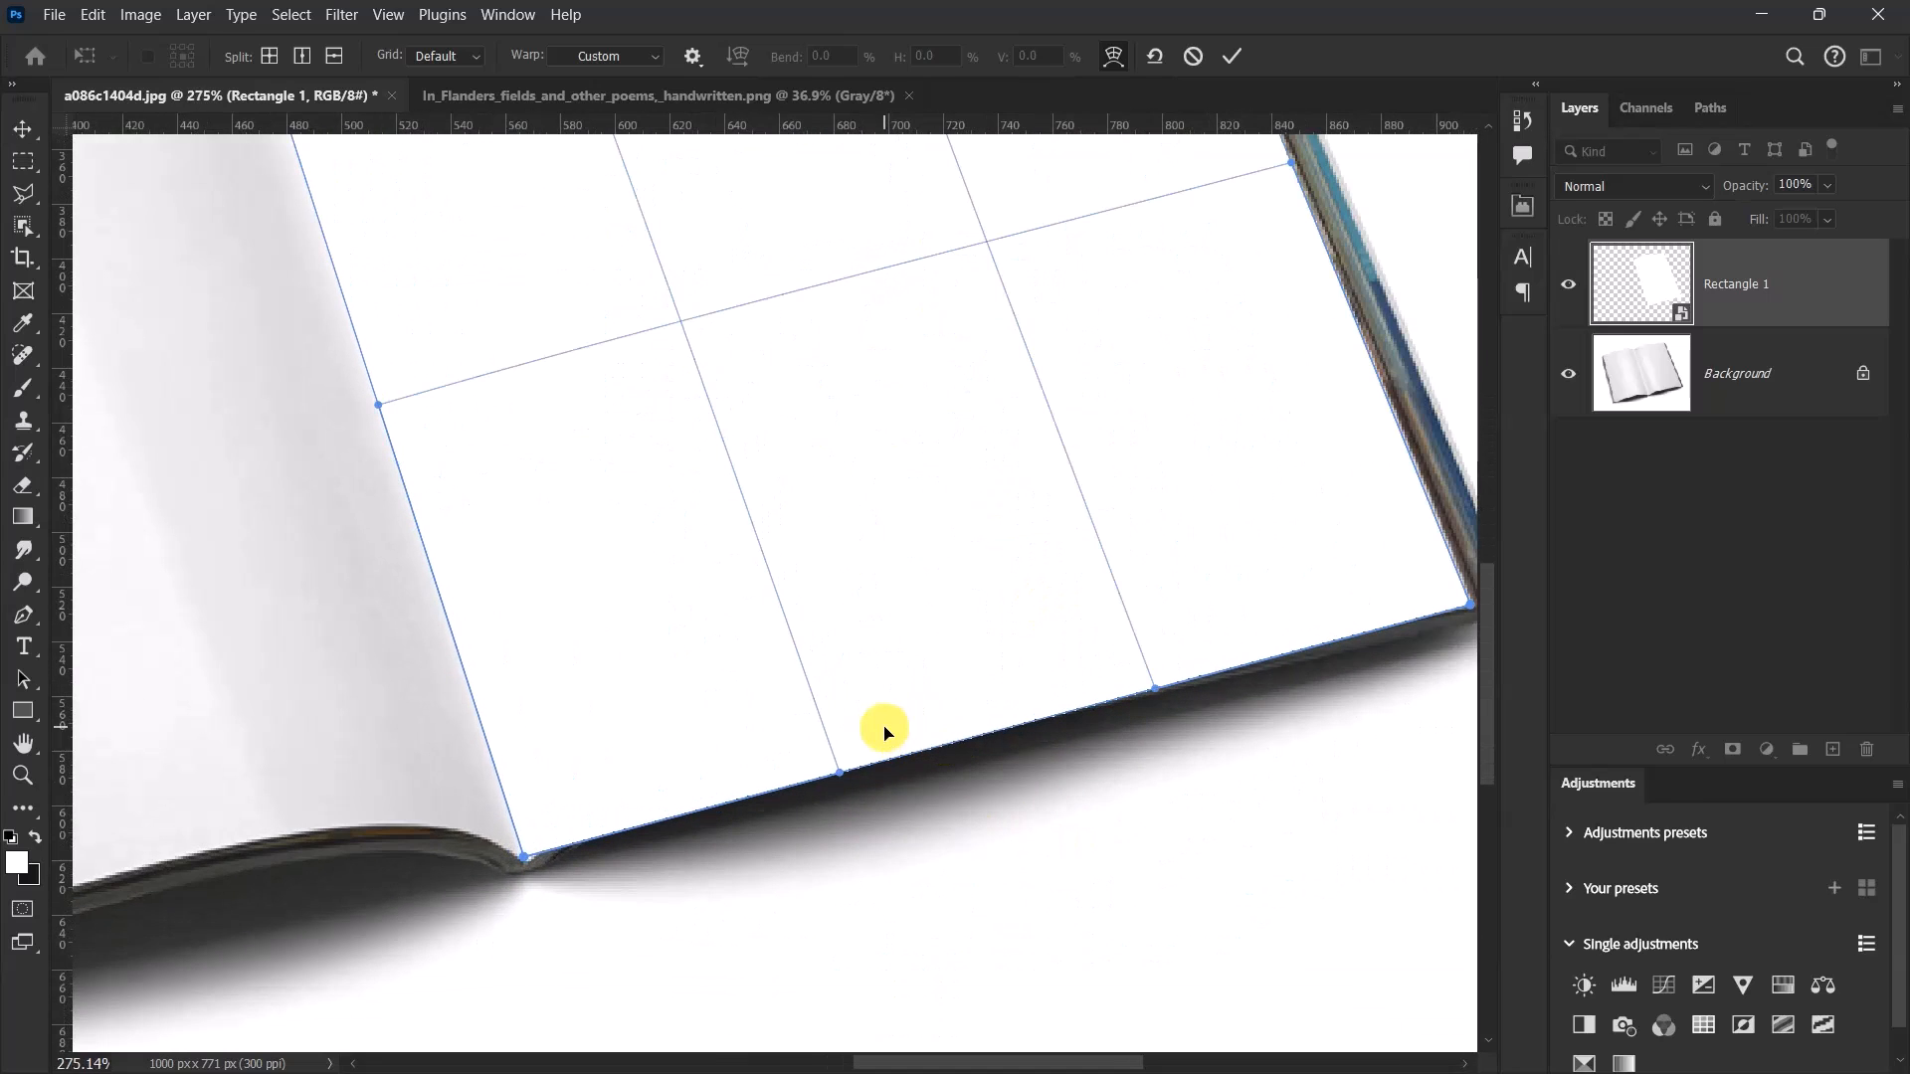
drag(838, 779, 815, 659)
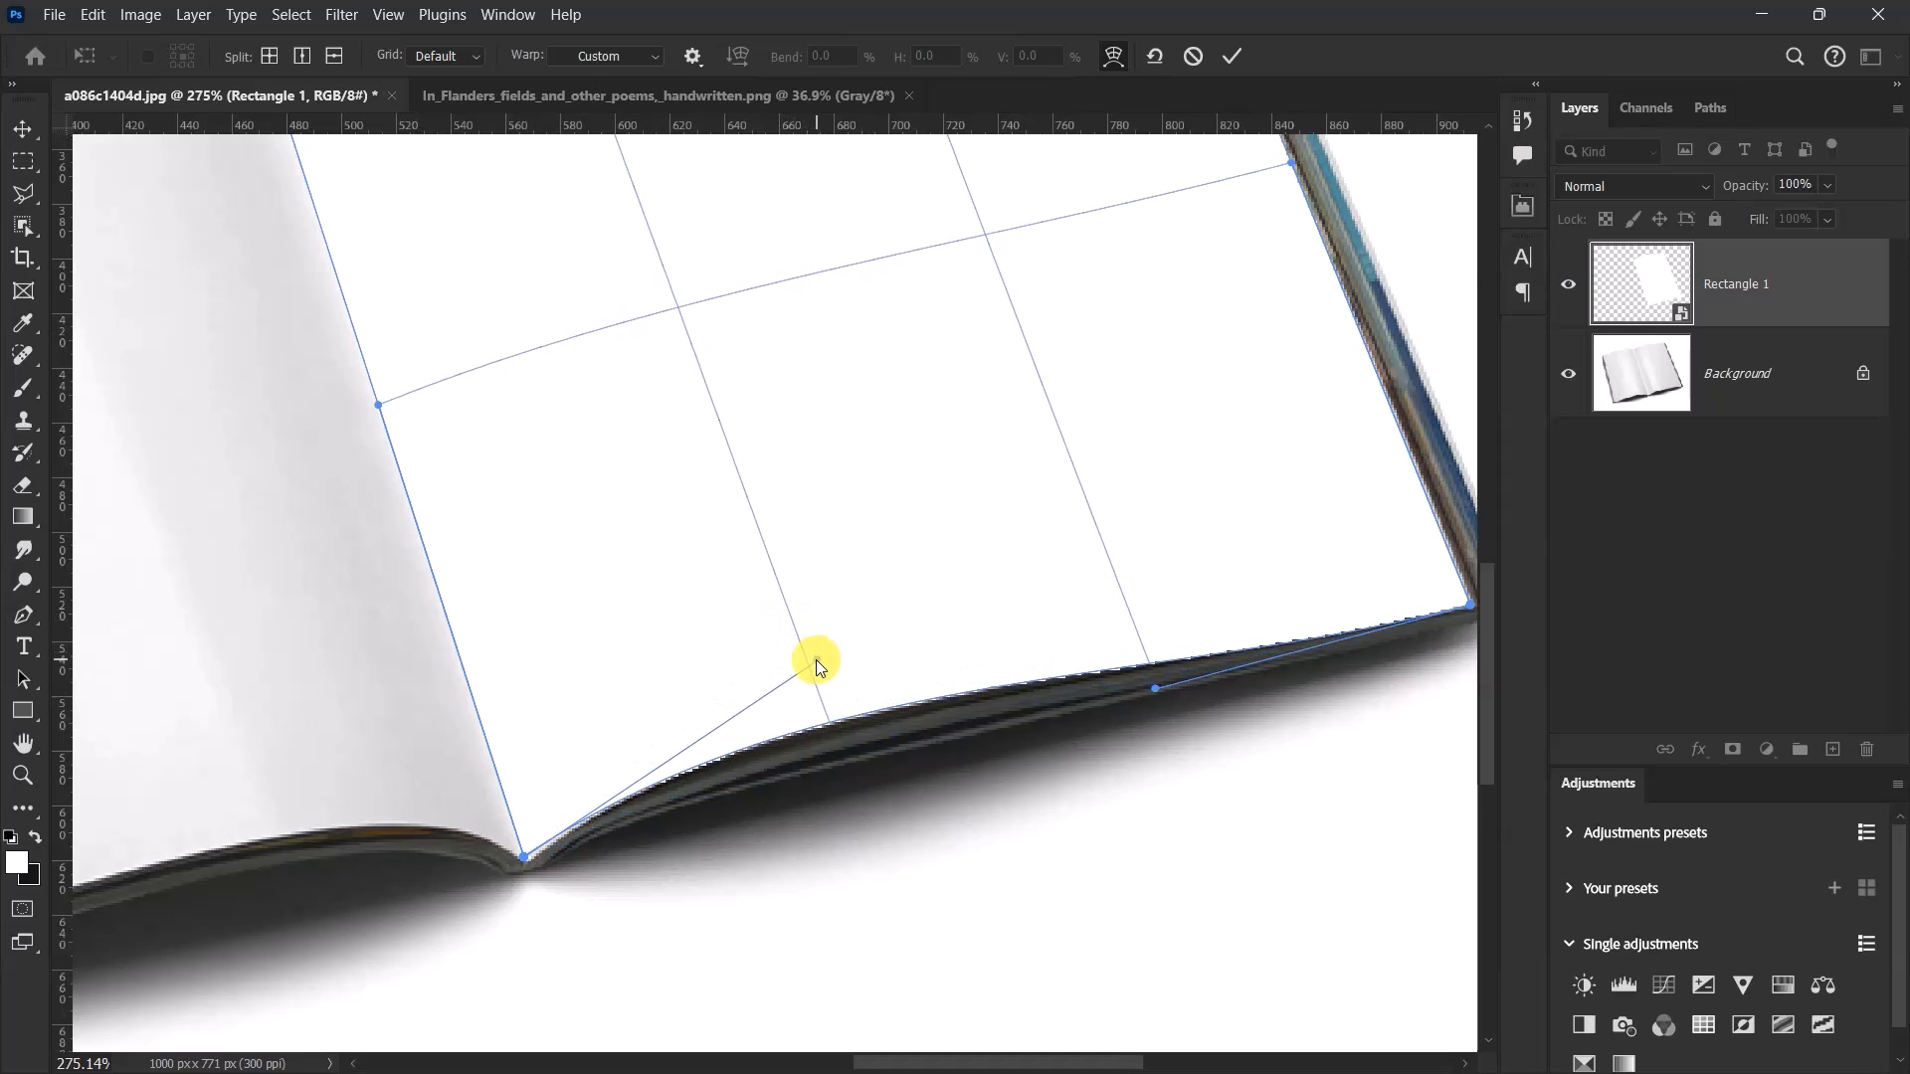
mouse_move(1160, 694)
mouse_down()
mouse_move(1137, 653)
mouse_move(1184, 676)
mouse_up()
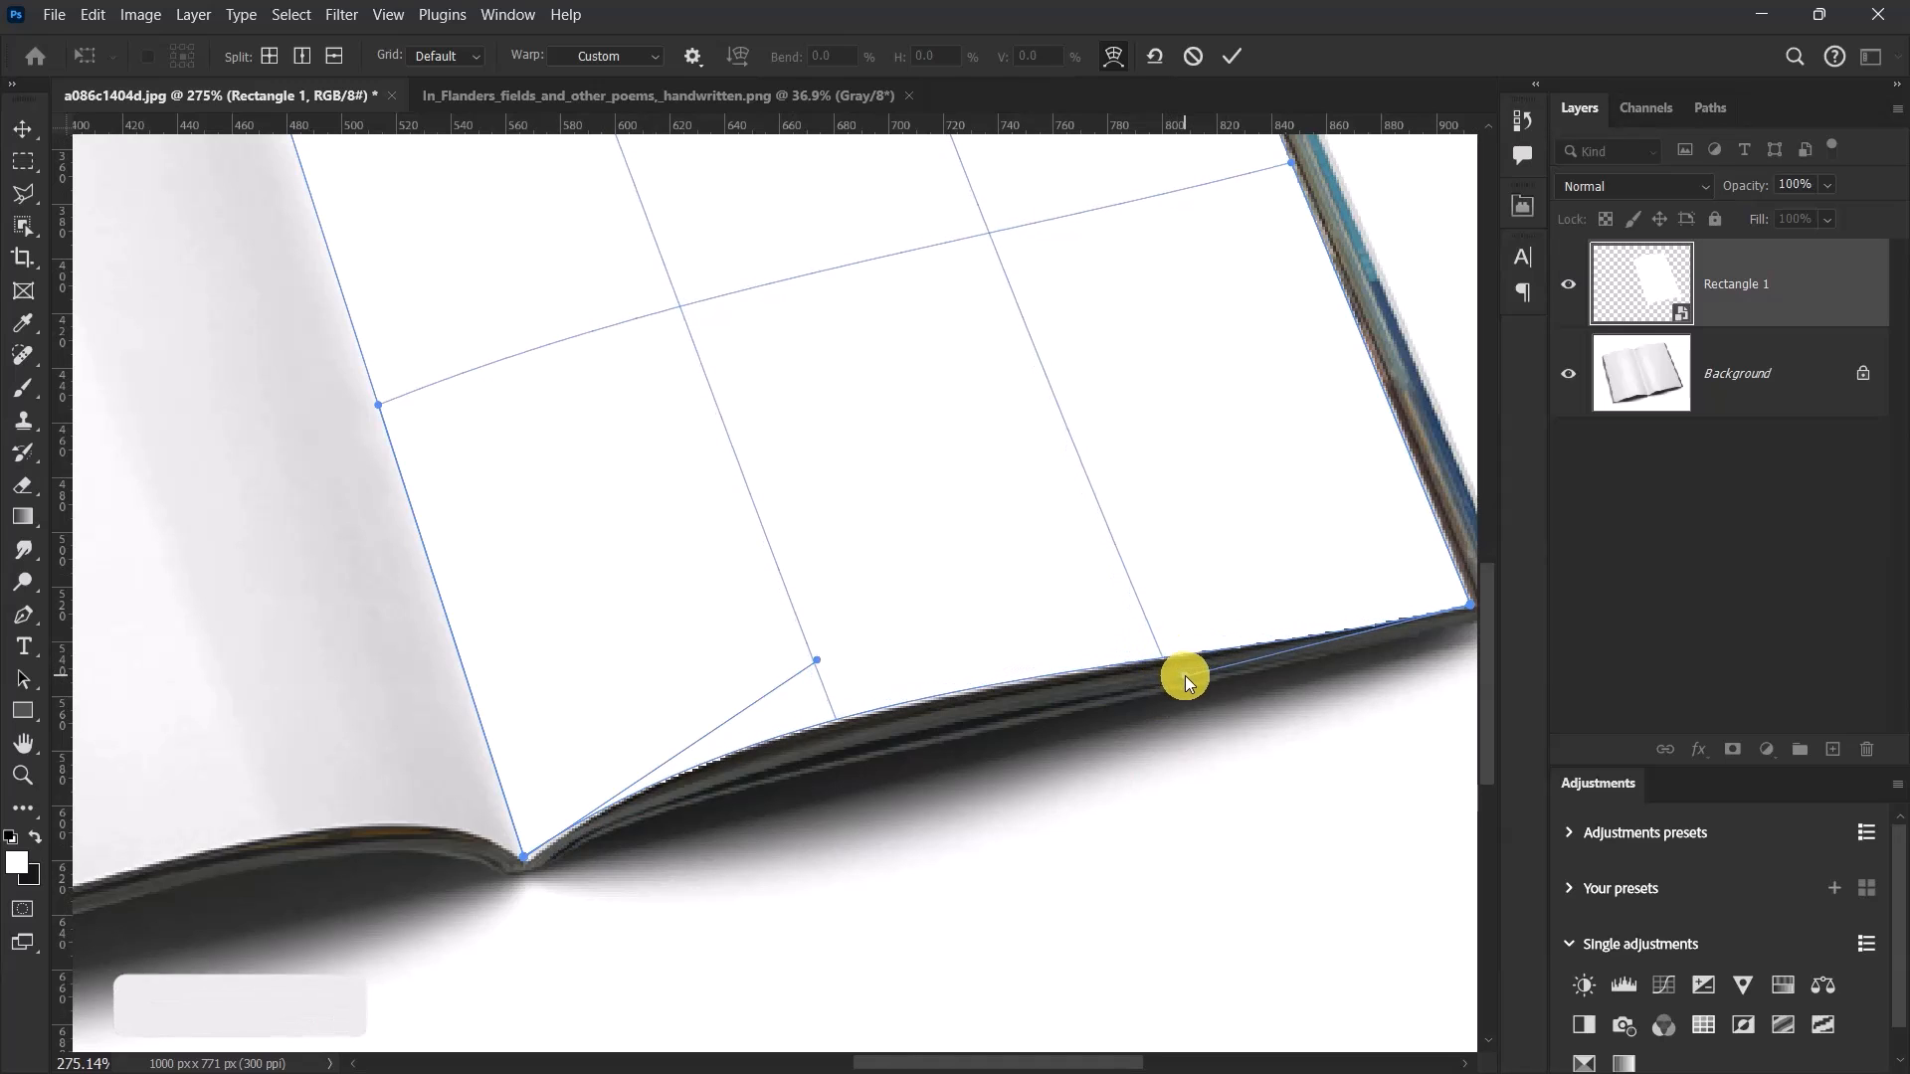
Bend the interior of the warp mesh slightly upward to match the page curvature, and apply the transform.
scroll(884, 798, down, 8)
scroll(773, 350, up, 1)
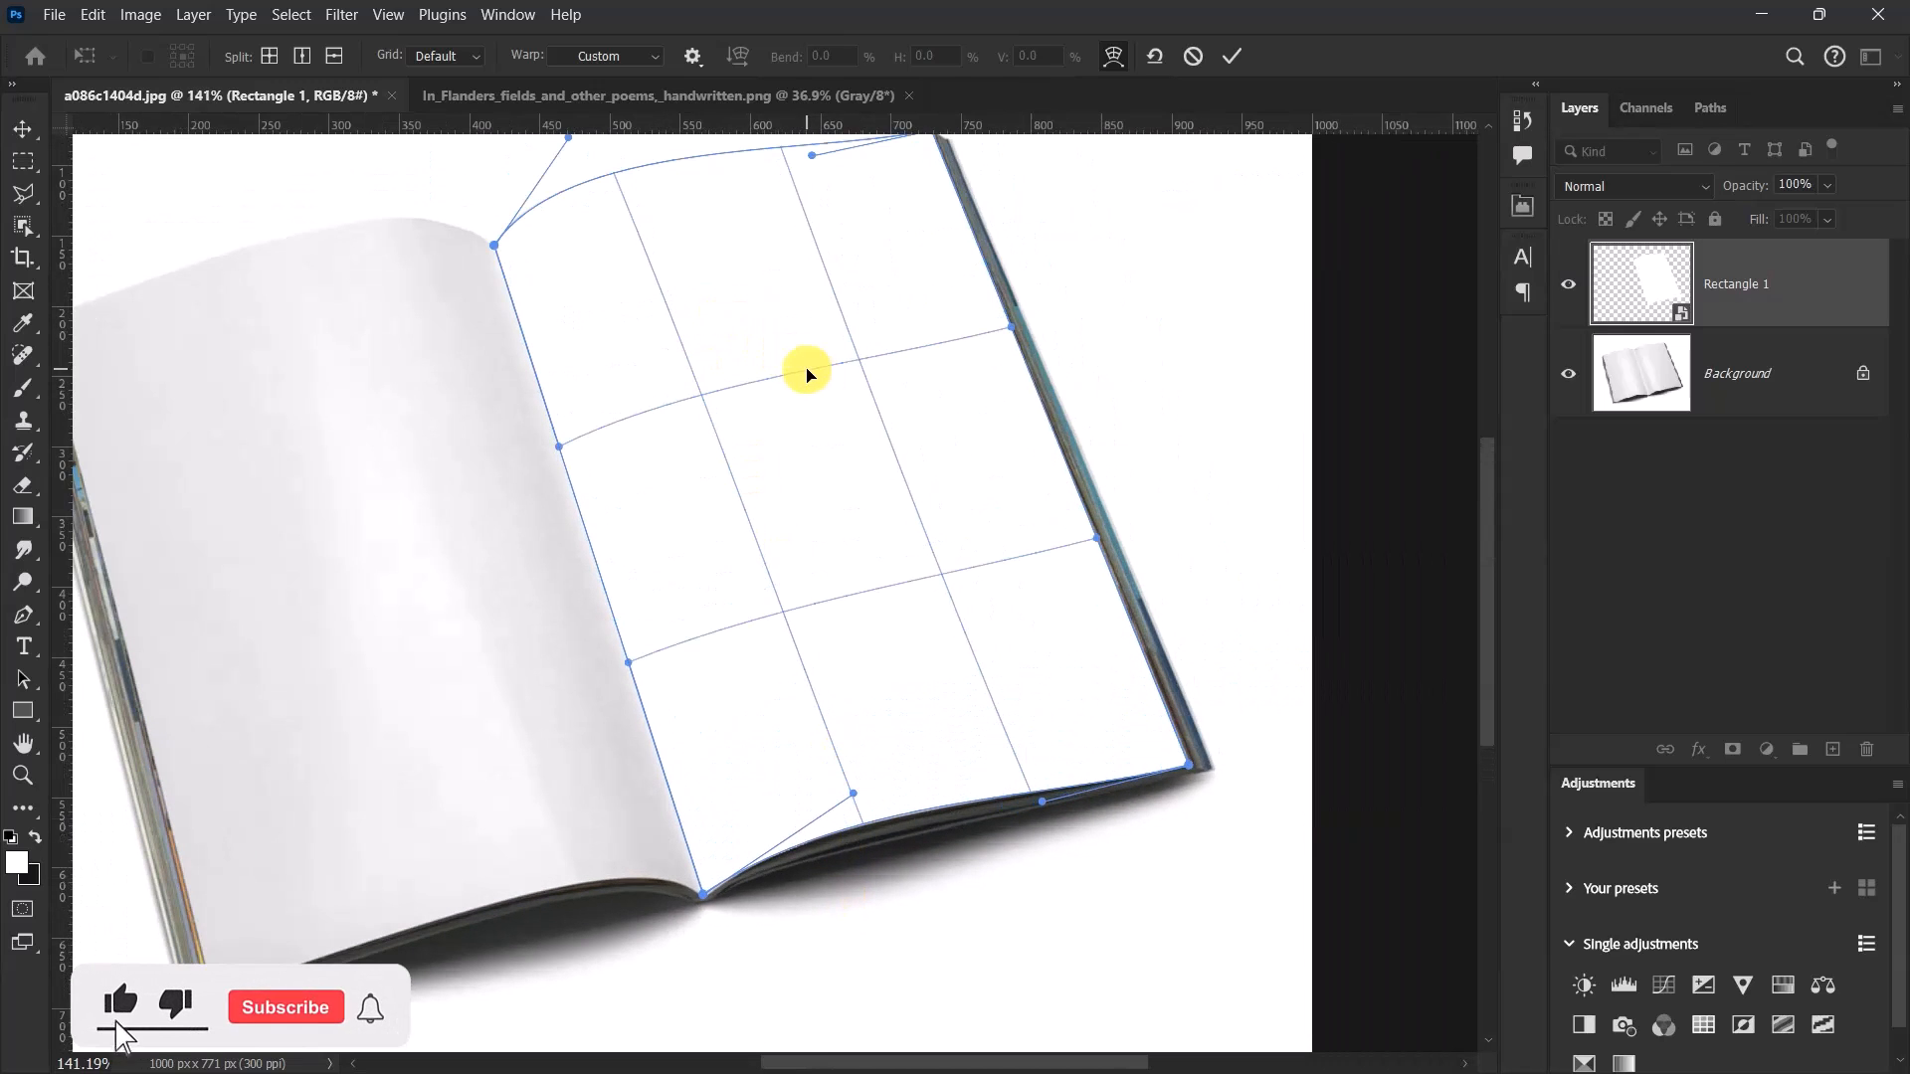
drag(799, 372, 796, 349)
scroll(861, 588, down, 6)
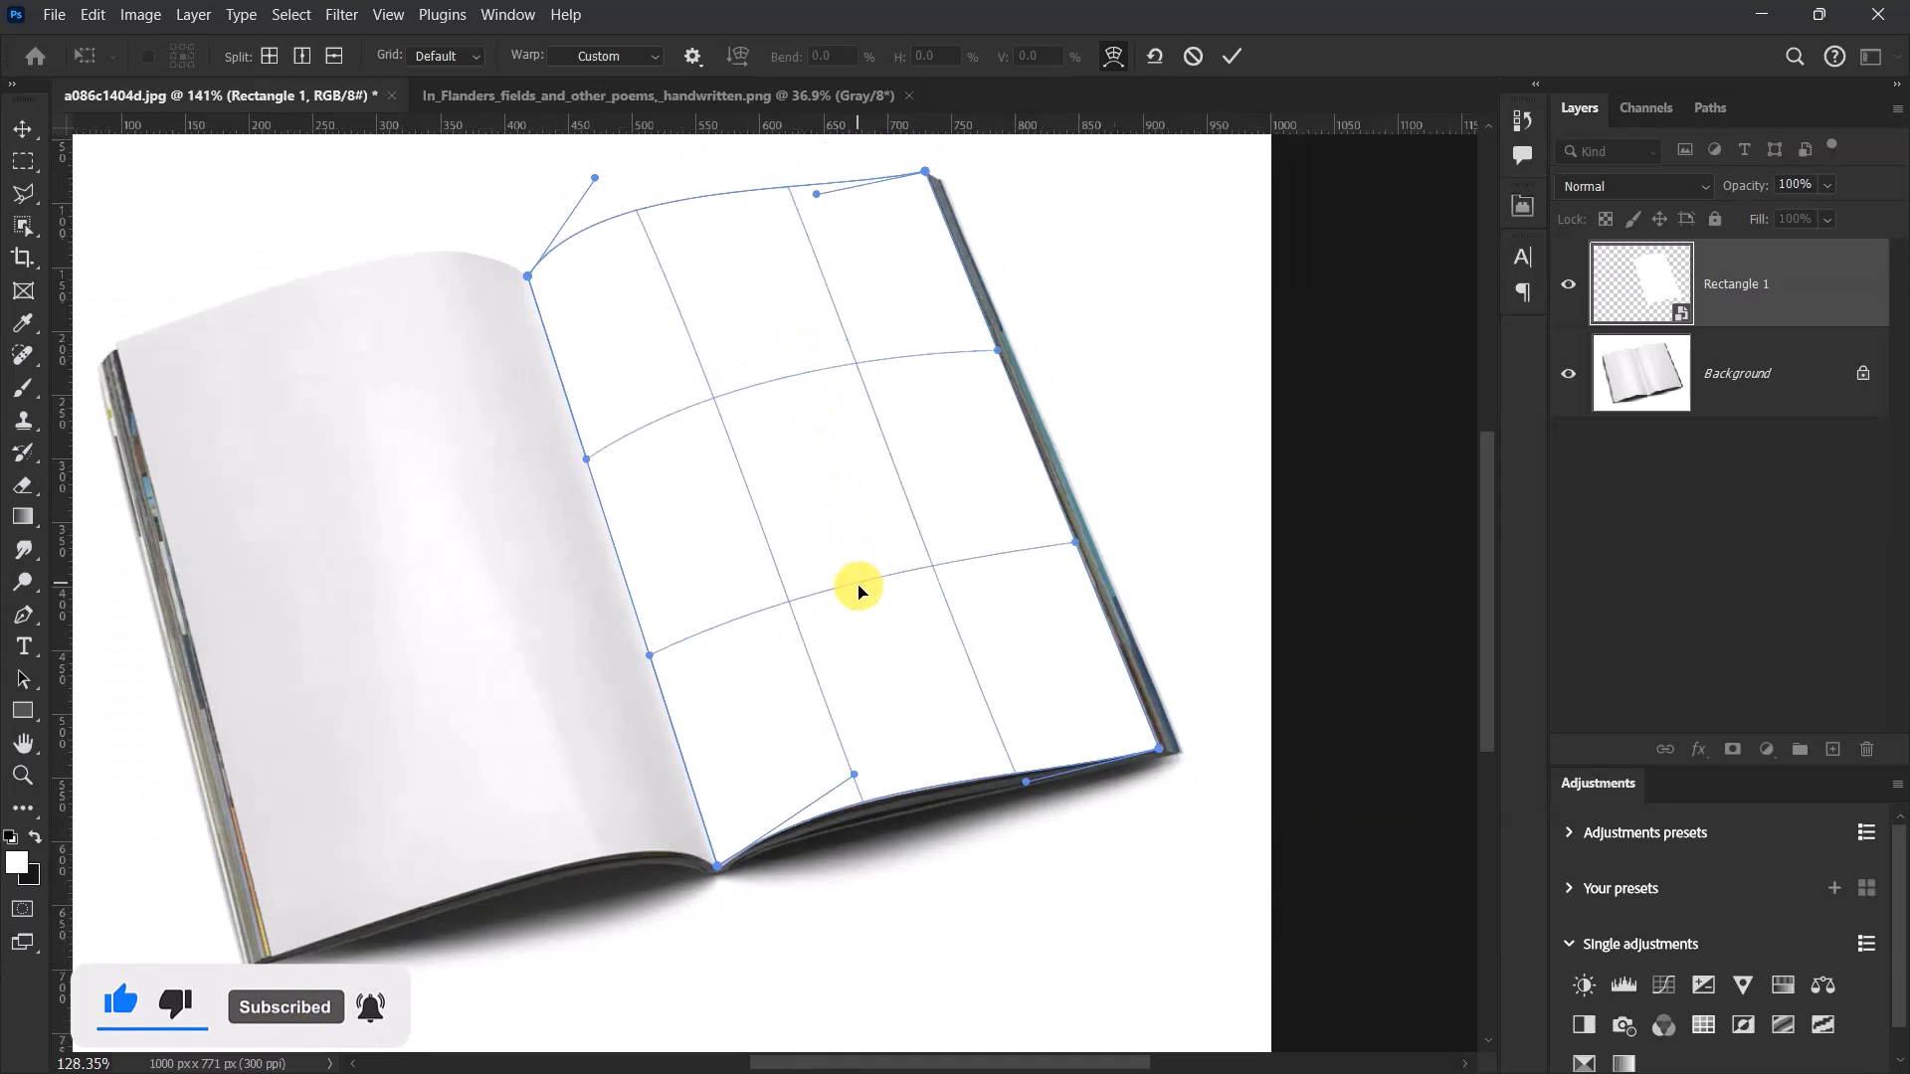
scroll(878, 572, up, 2)
scroll(877, 572, up, 1)
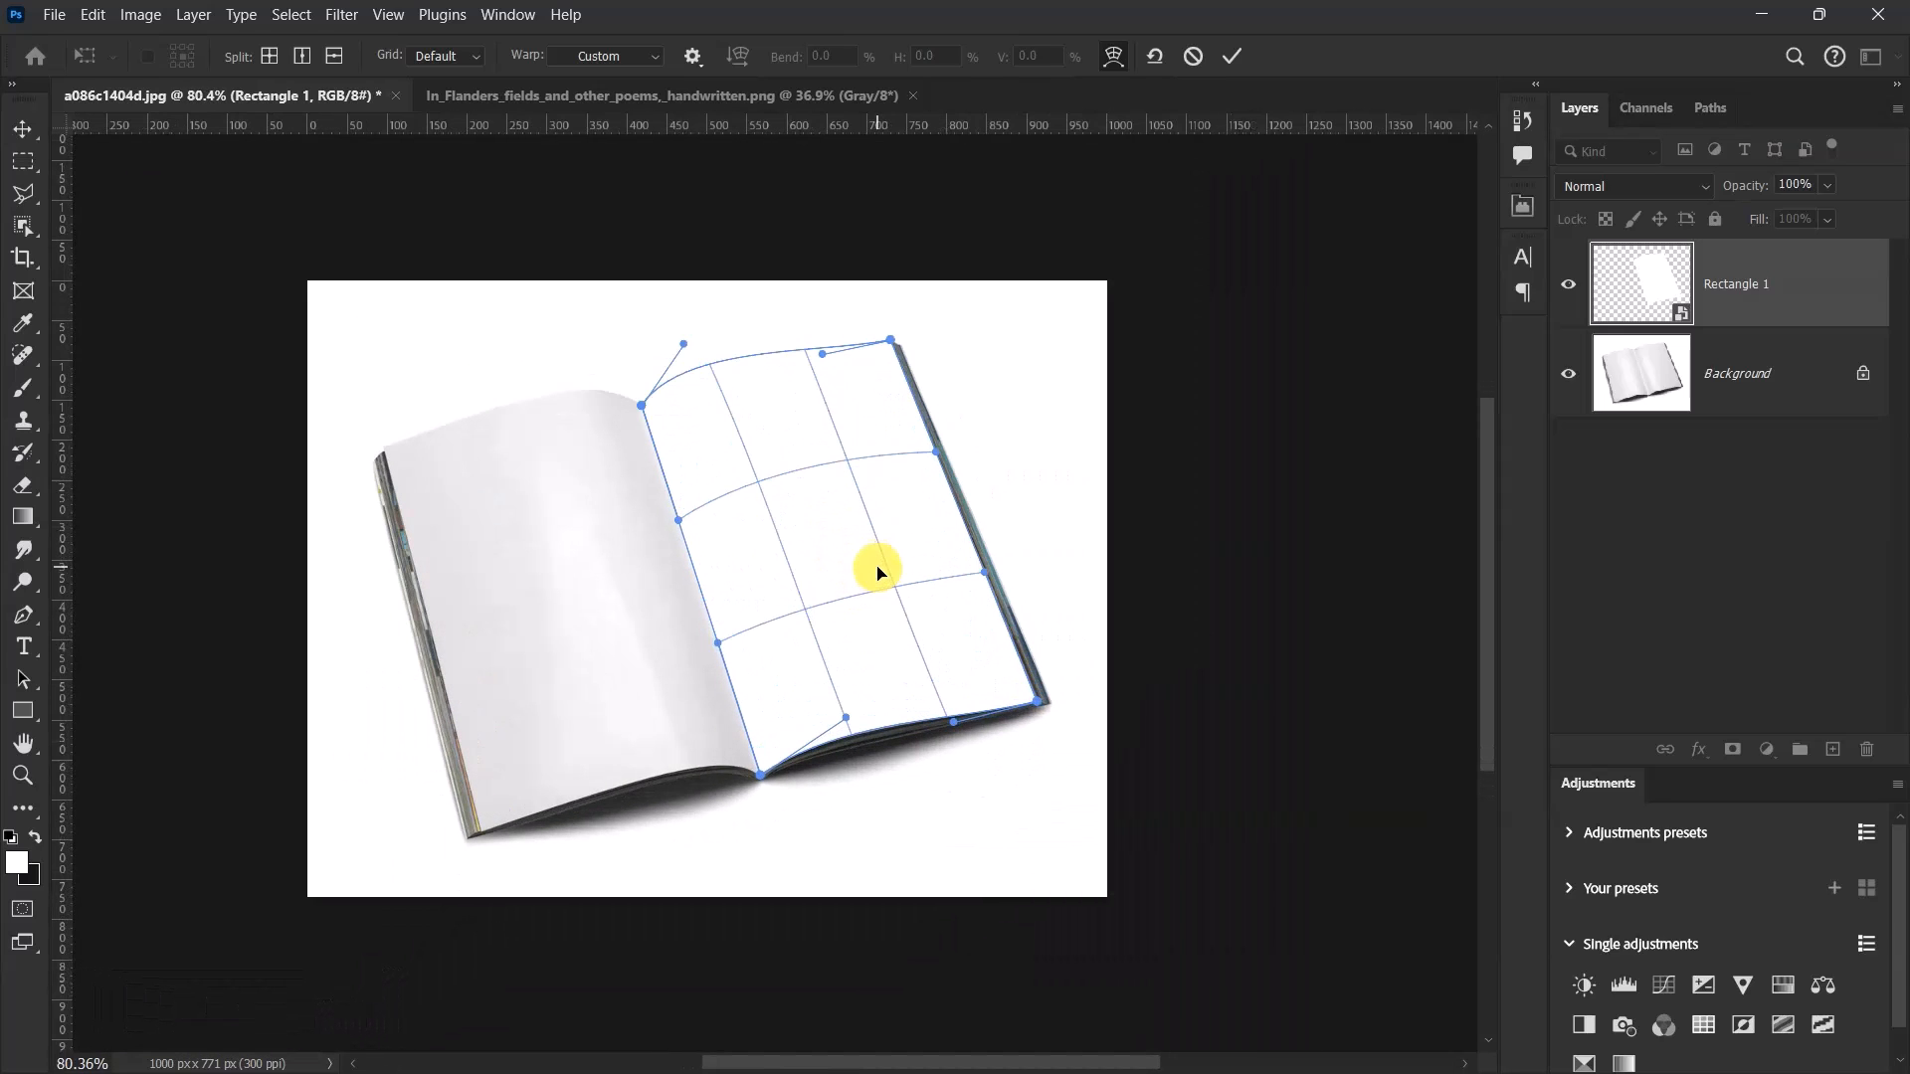
scroll(877, 572, up, 2)
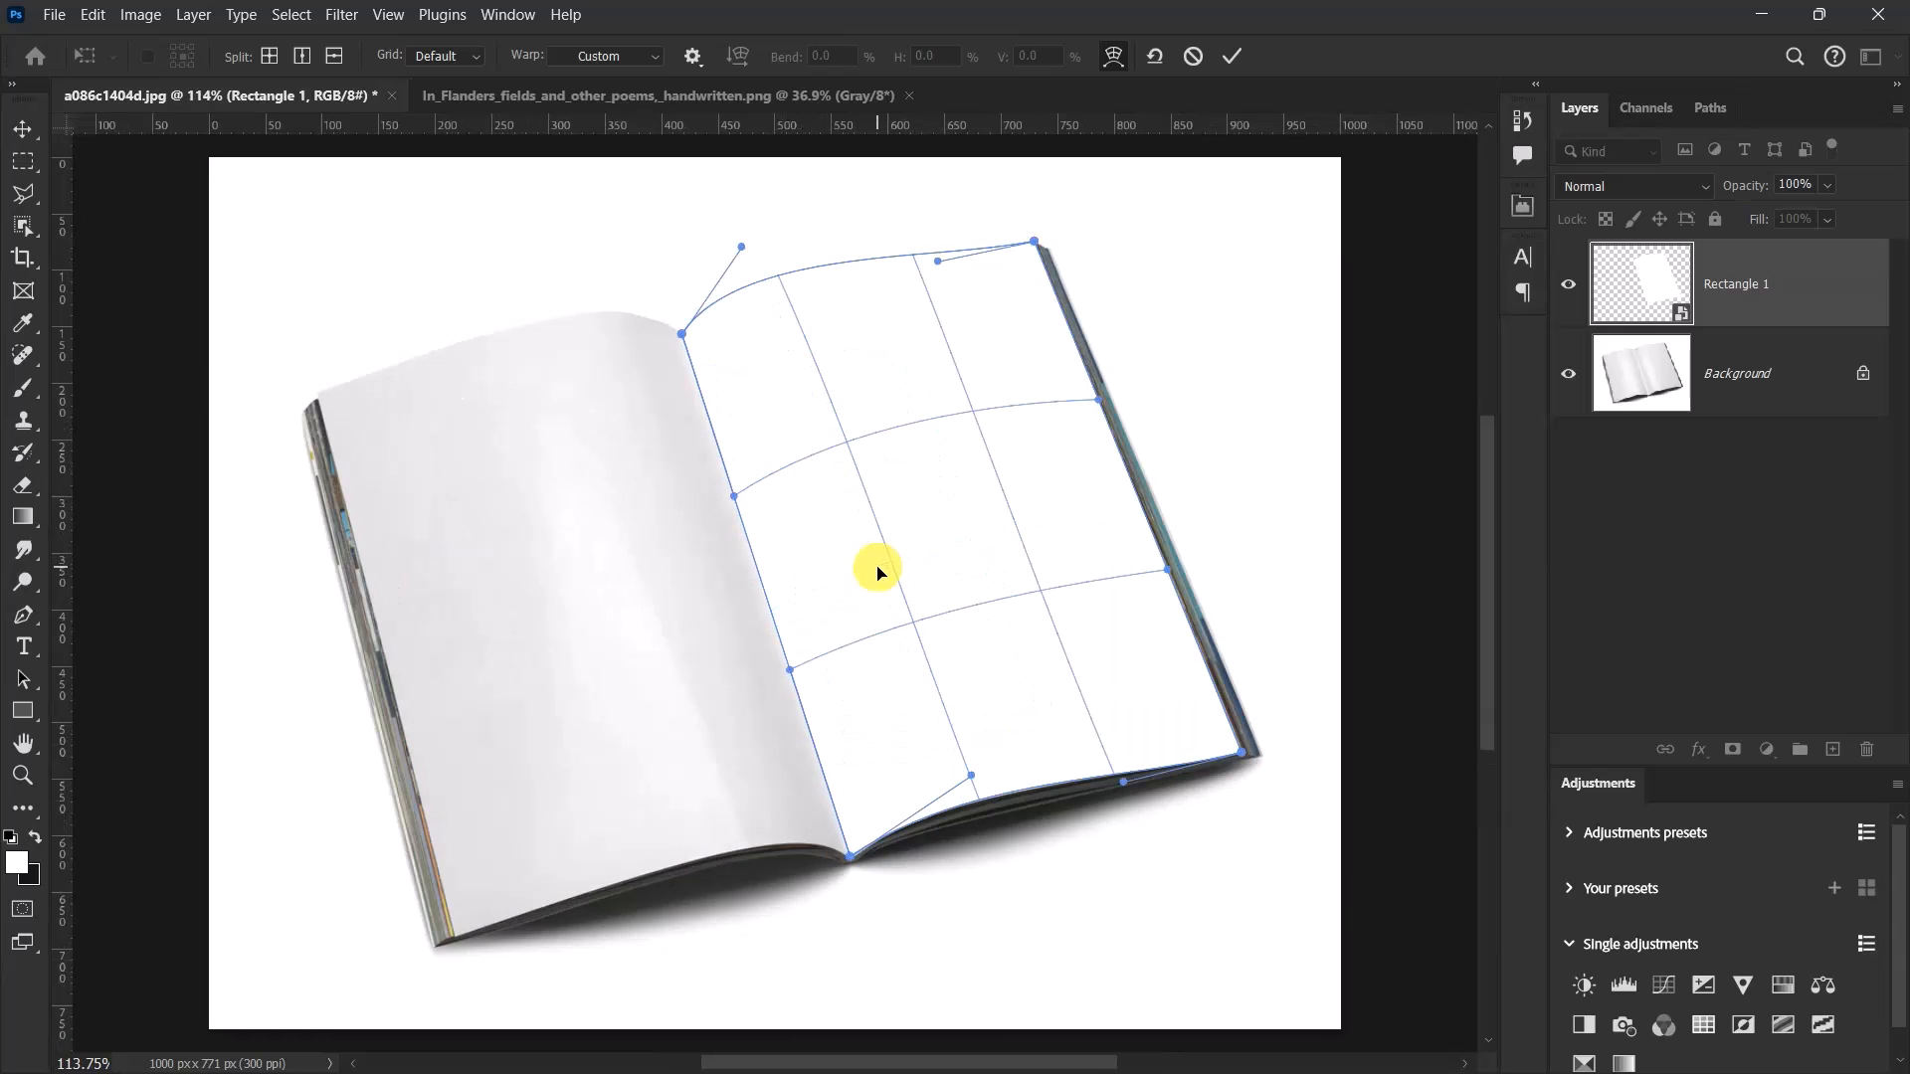
click(1232, 56)
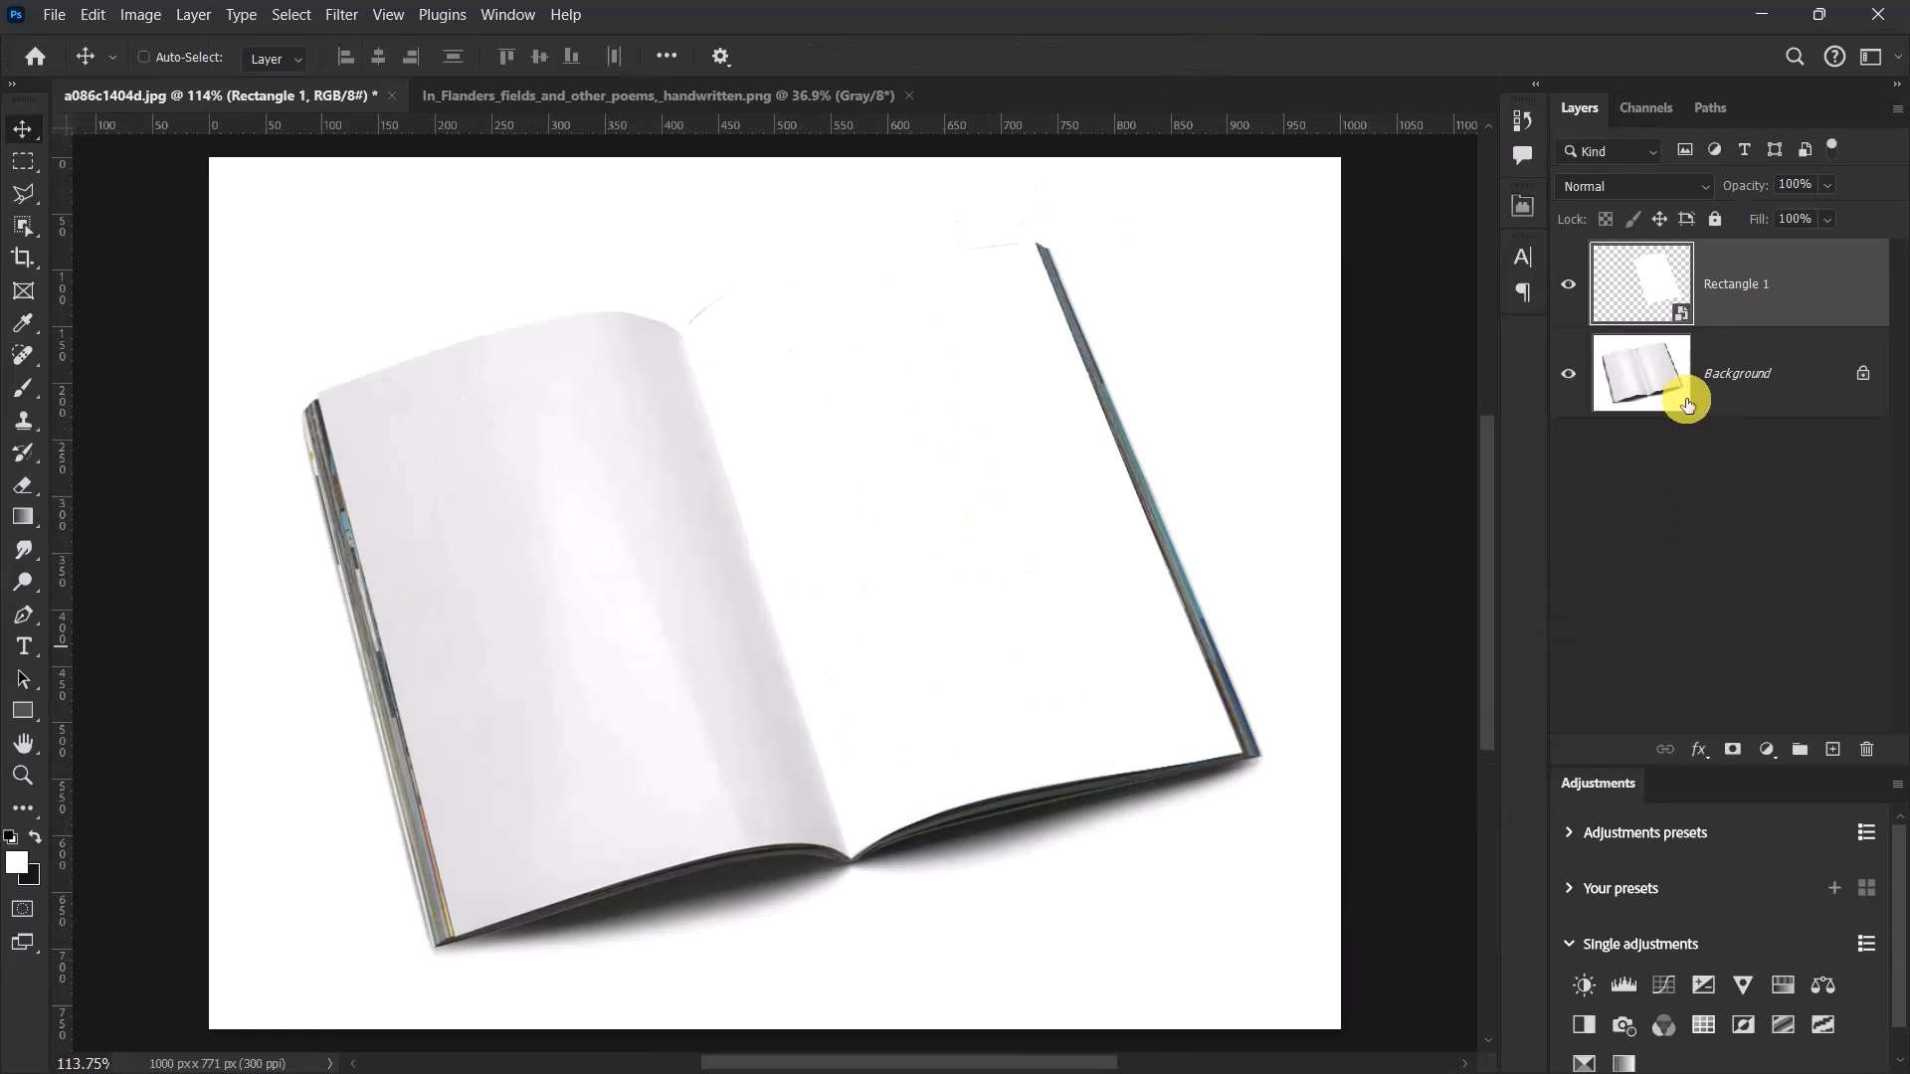
Open the Rectangle 1 smart object's contents and paste in the entire handwritten In Flanders Fields image.
double_click(1683, 298)
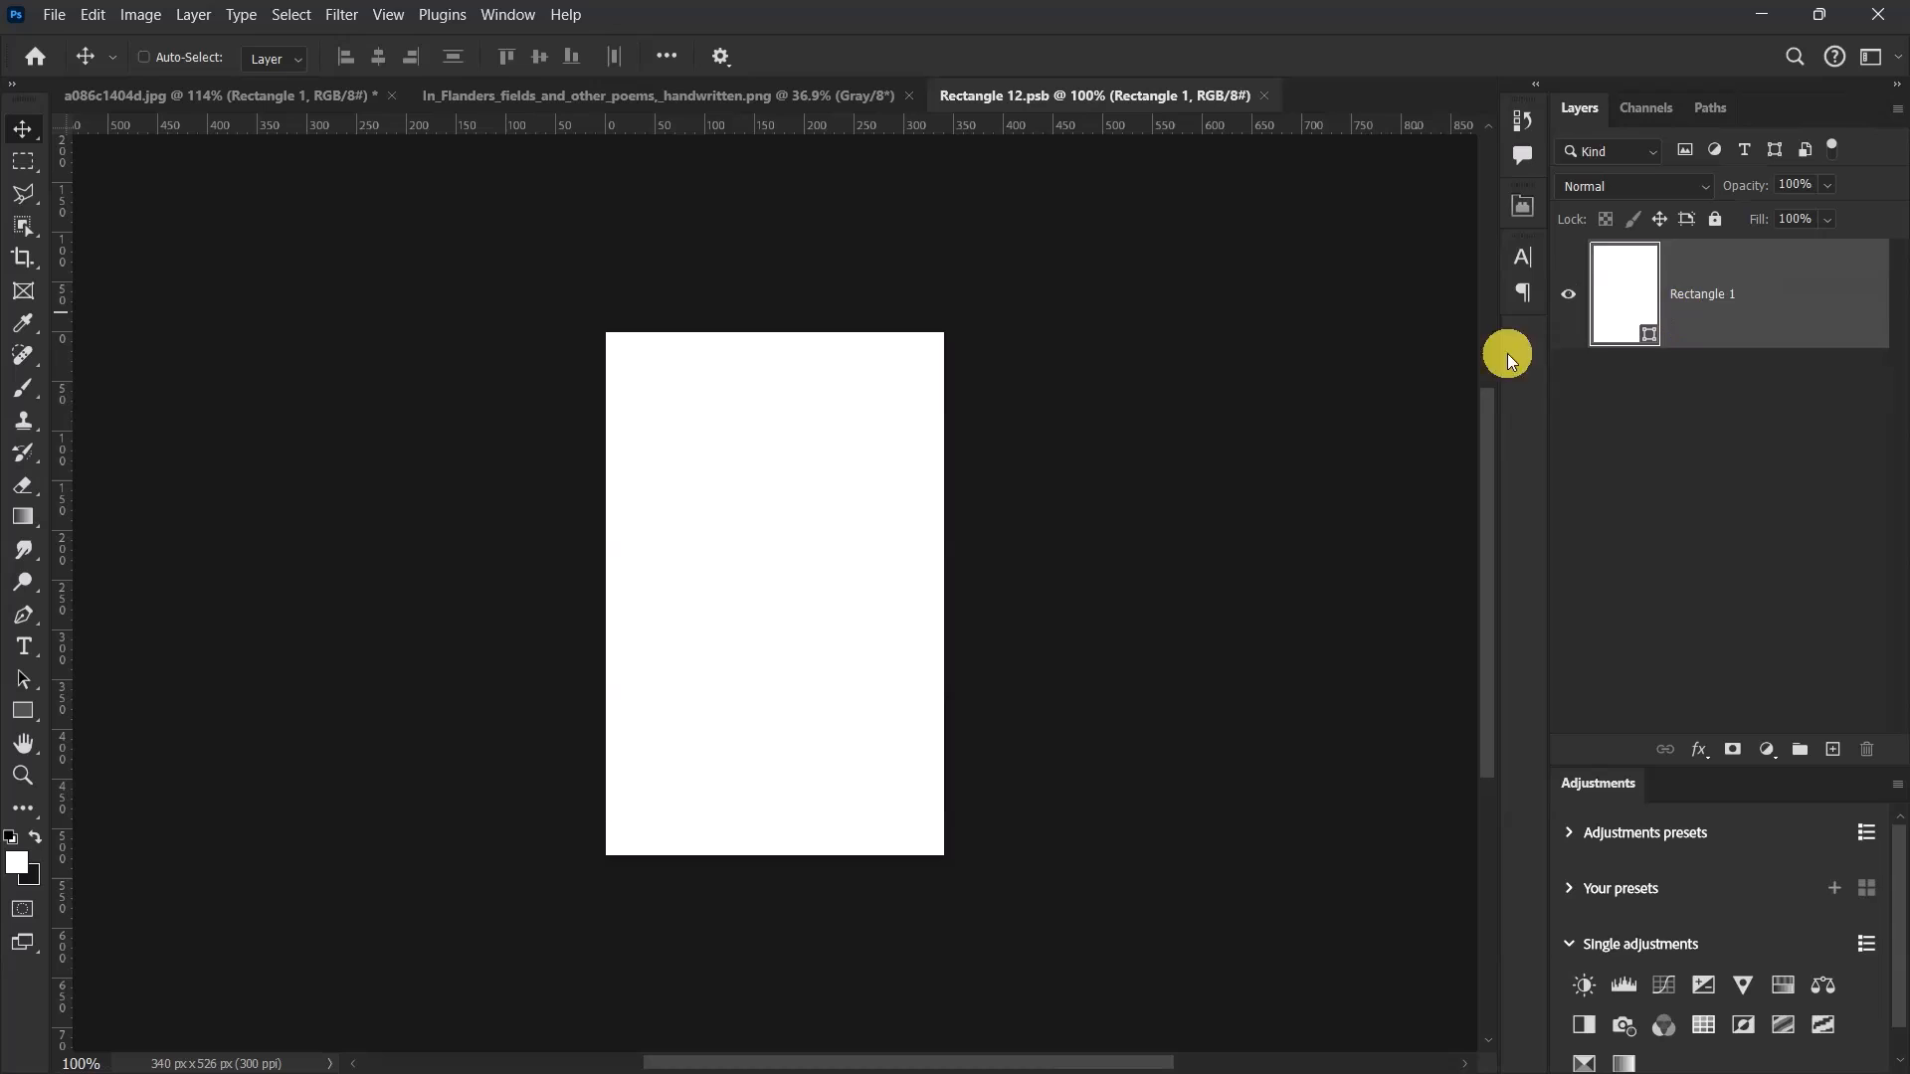
click(651, 100)
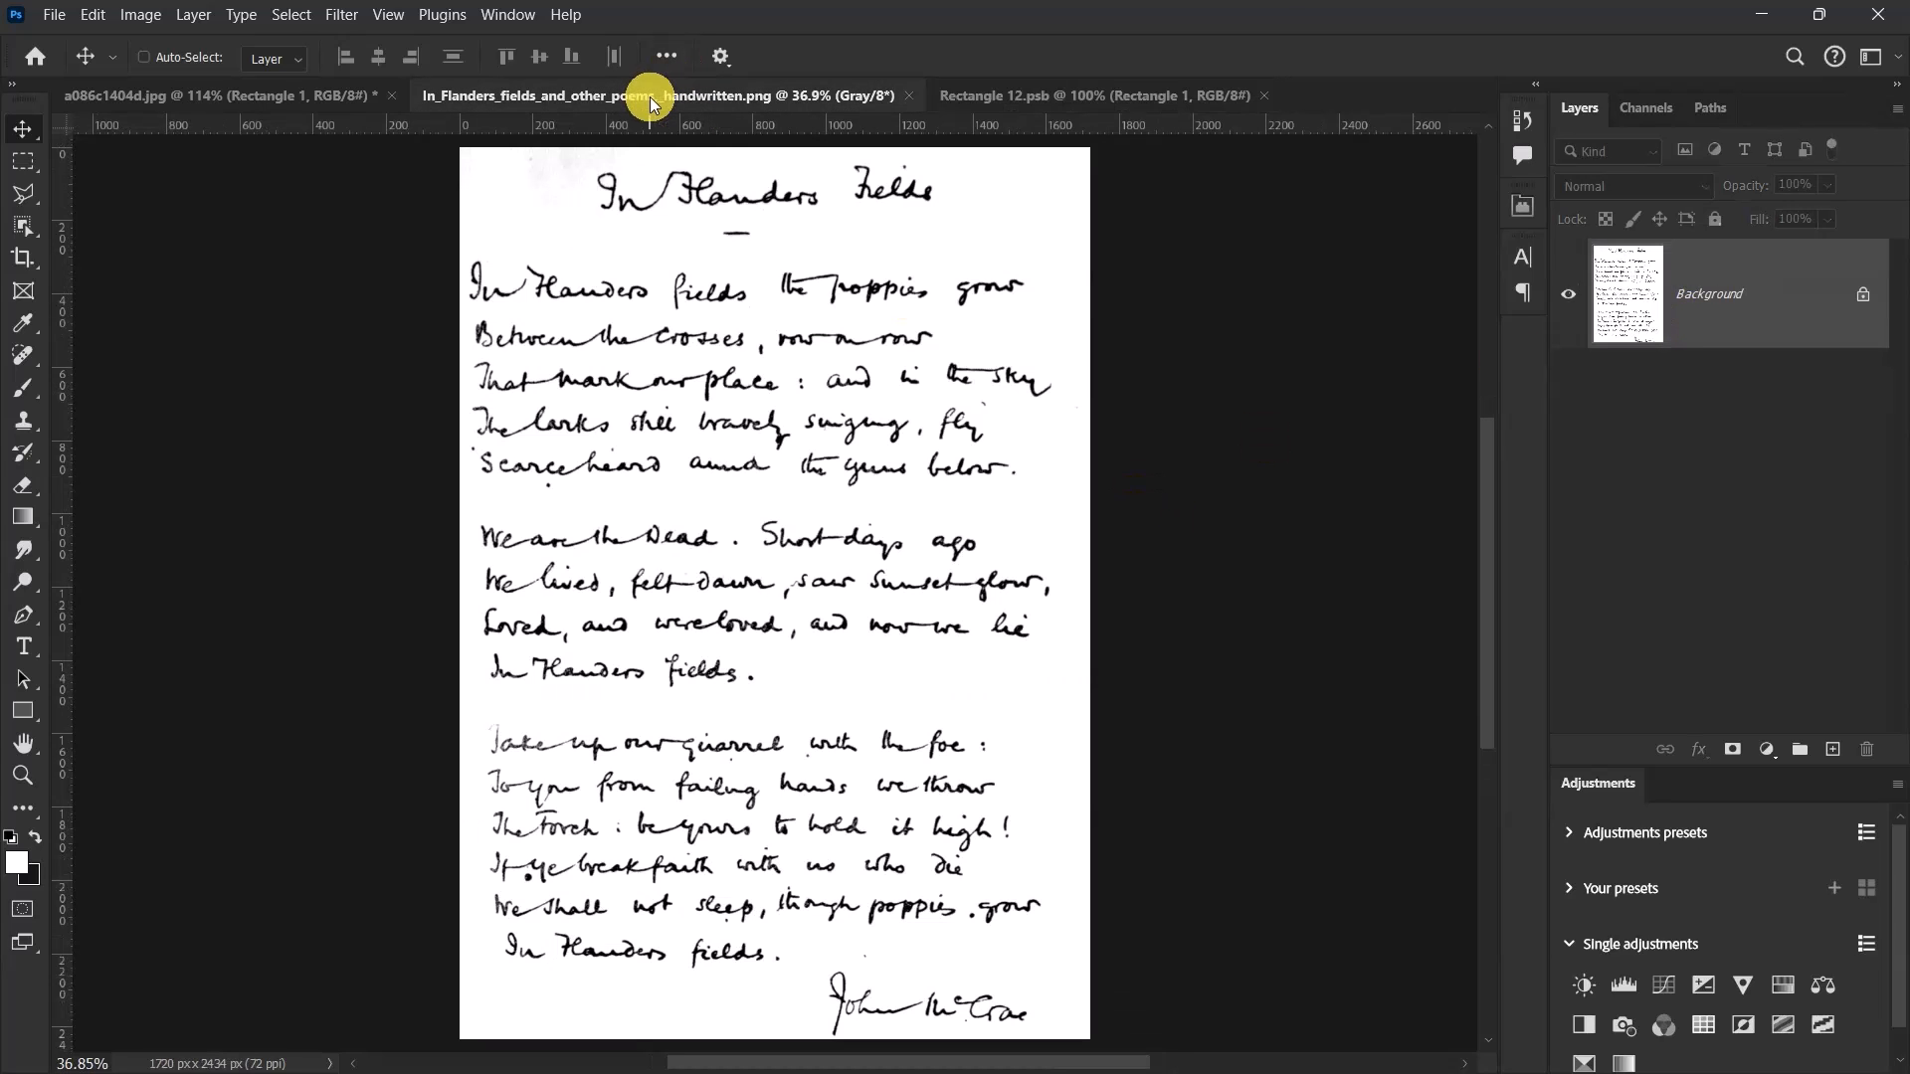
key(ctrl+a)
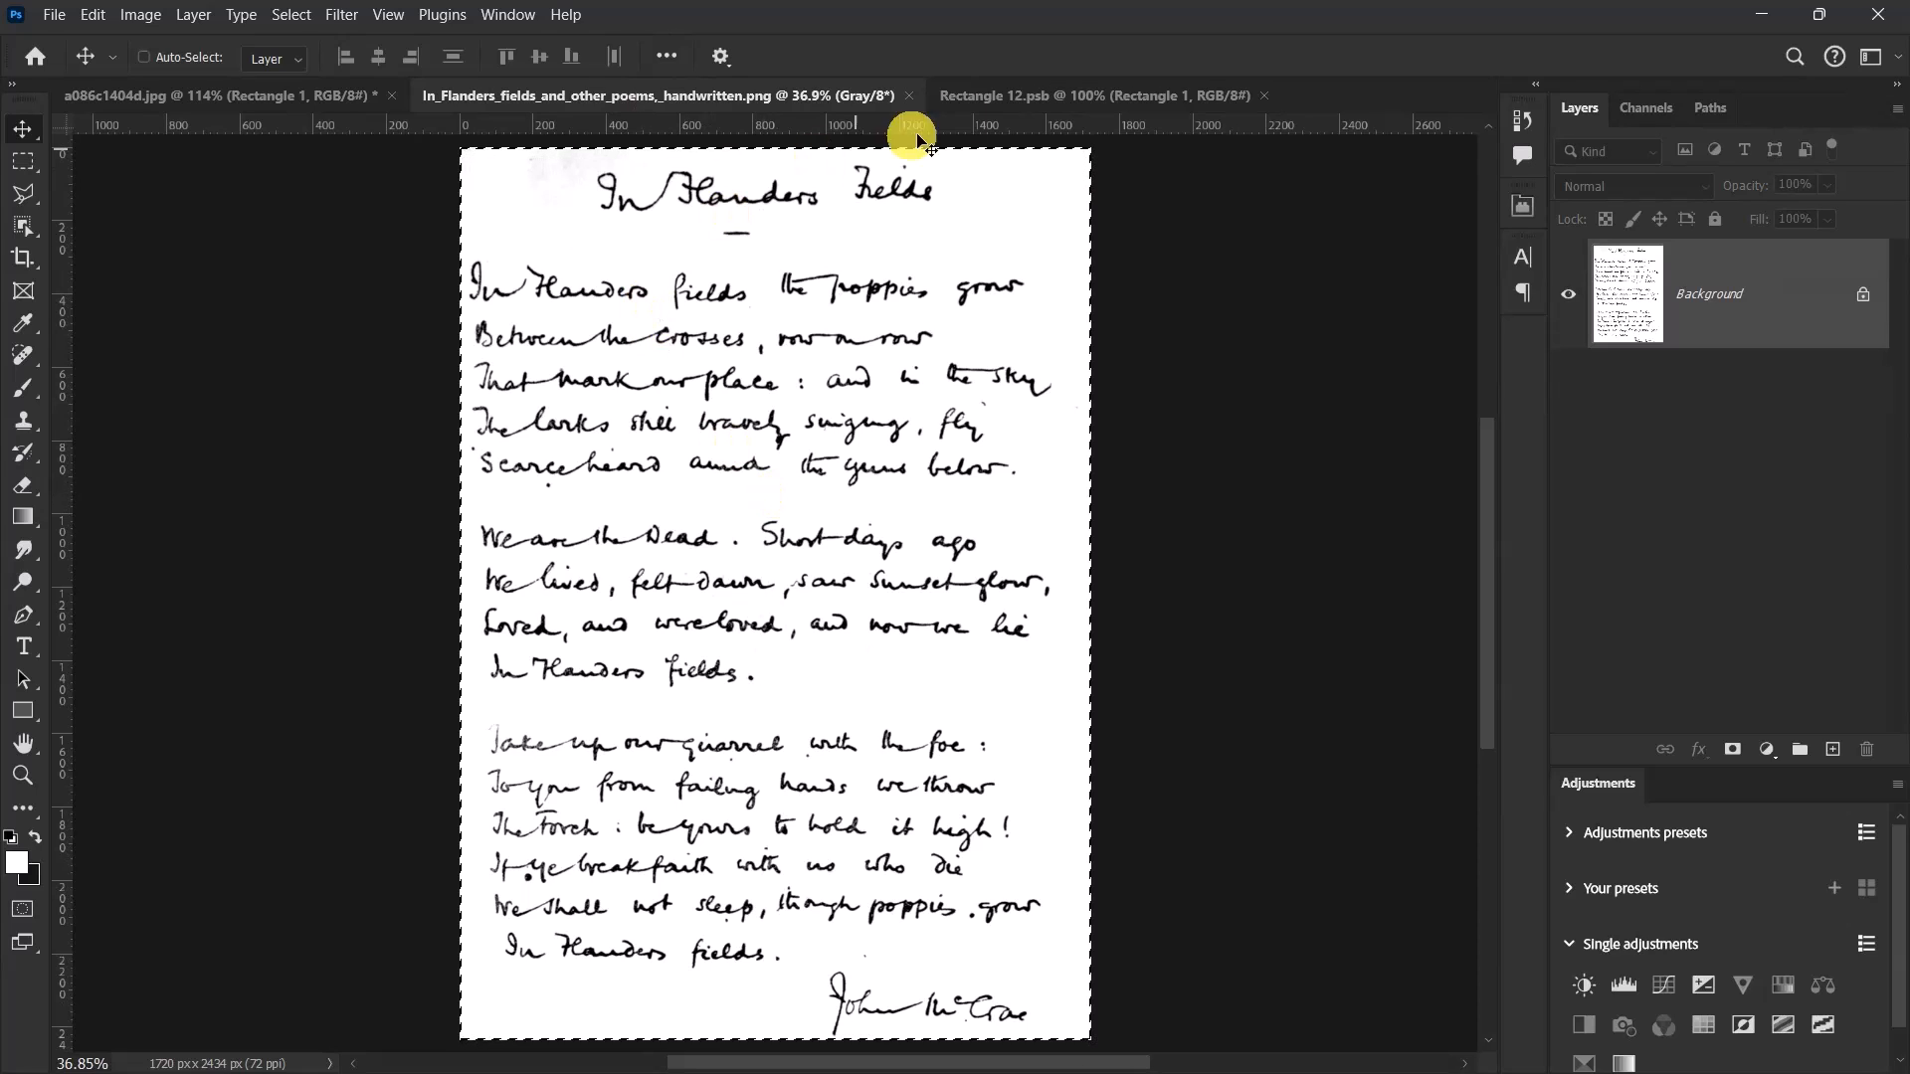
click(1005, 97)
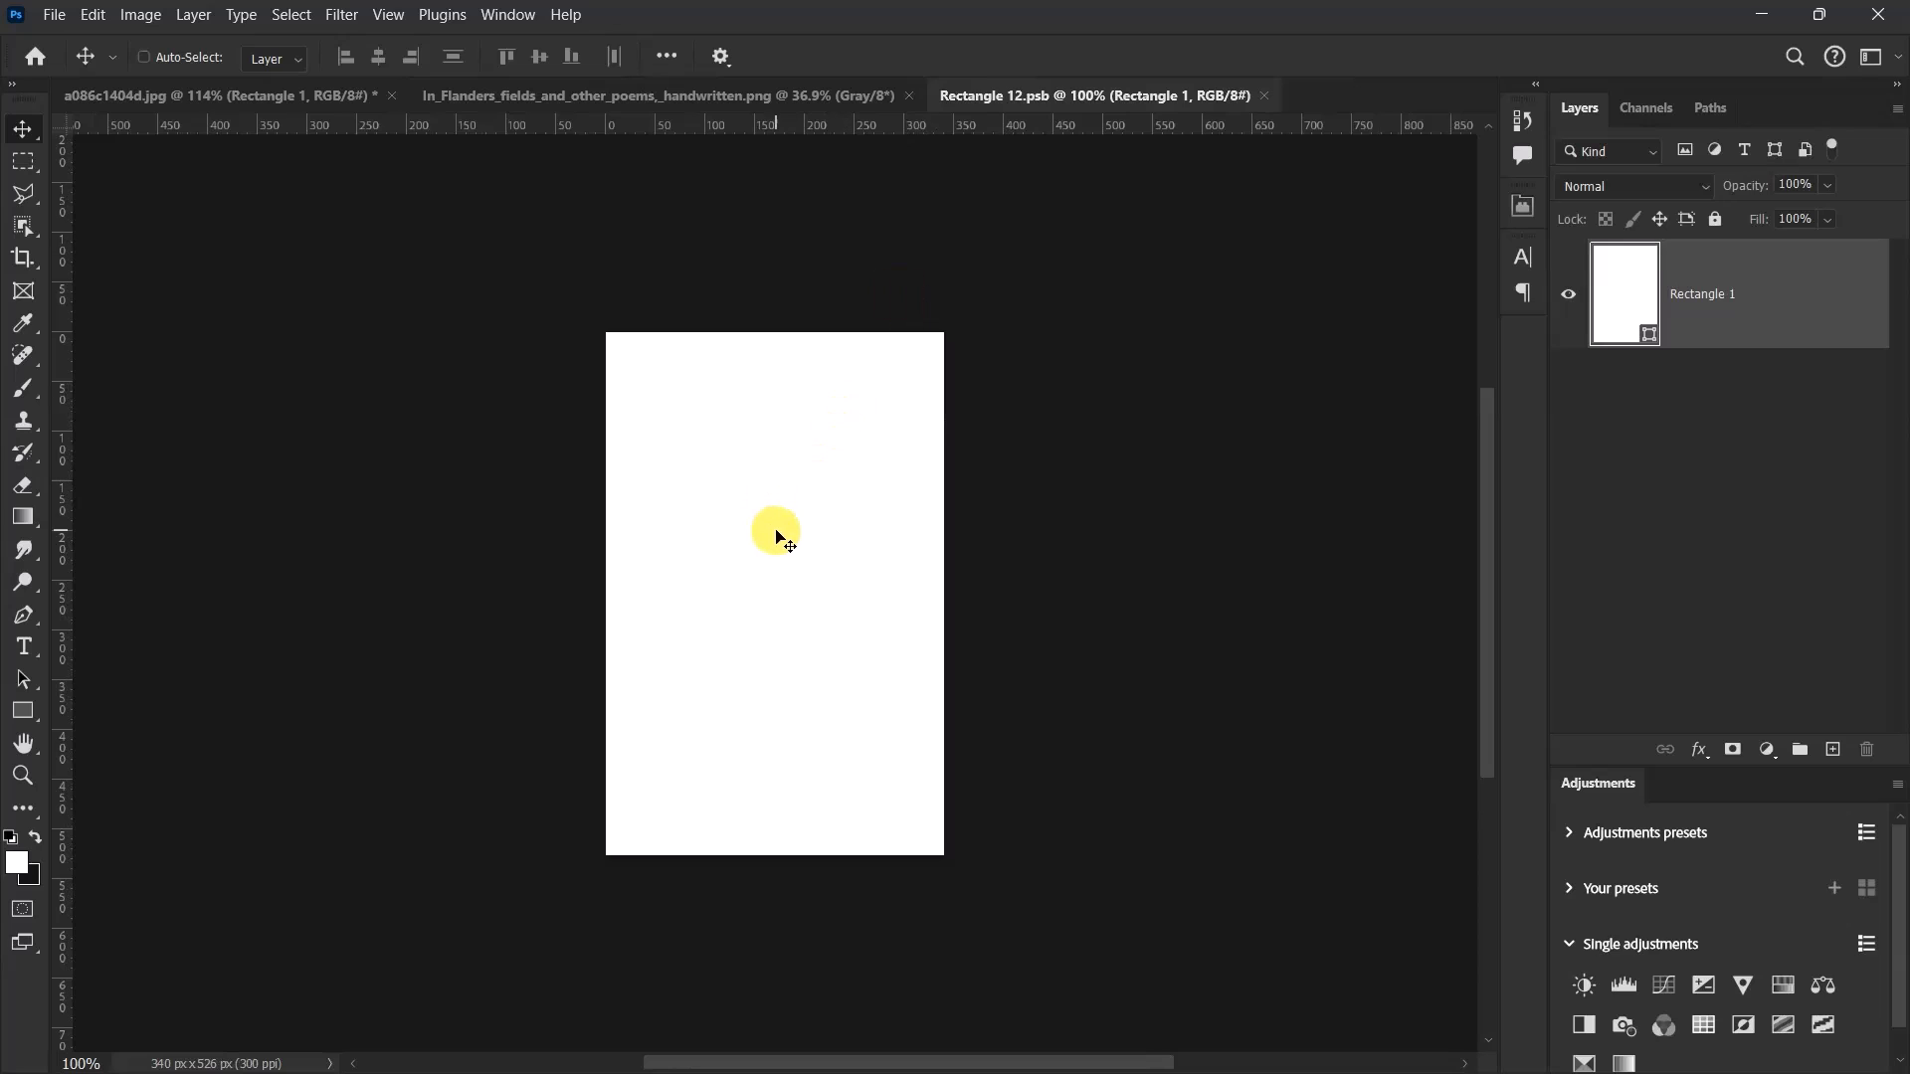
key(ctrl+v)
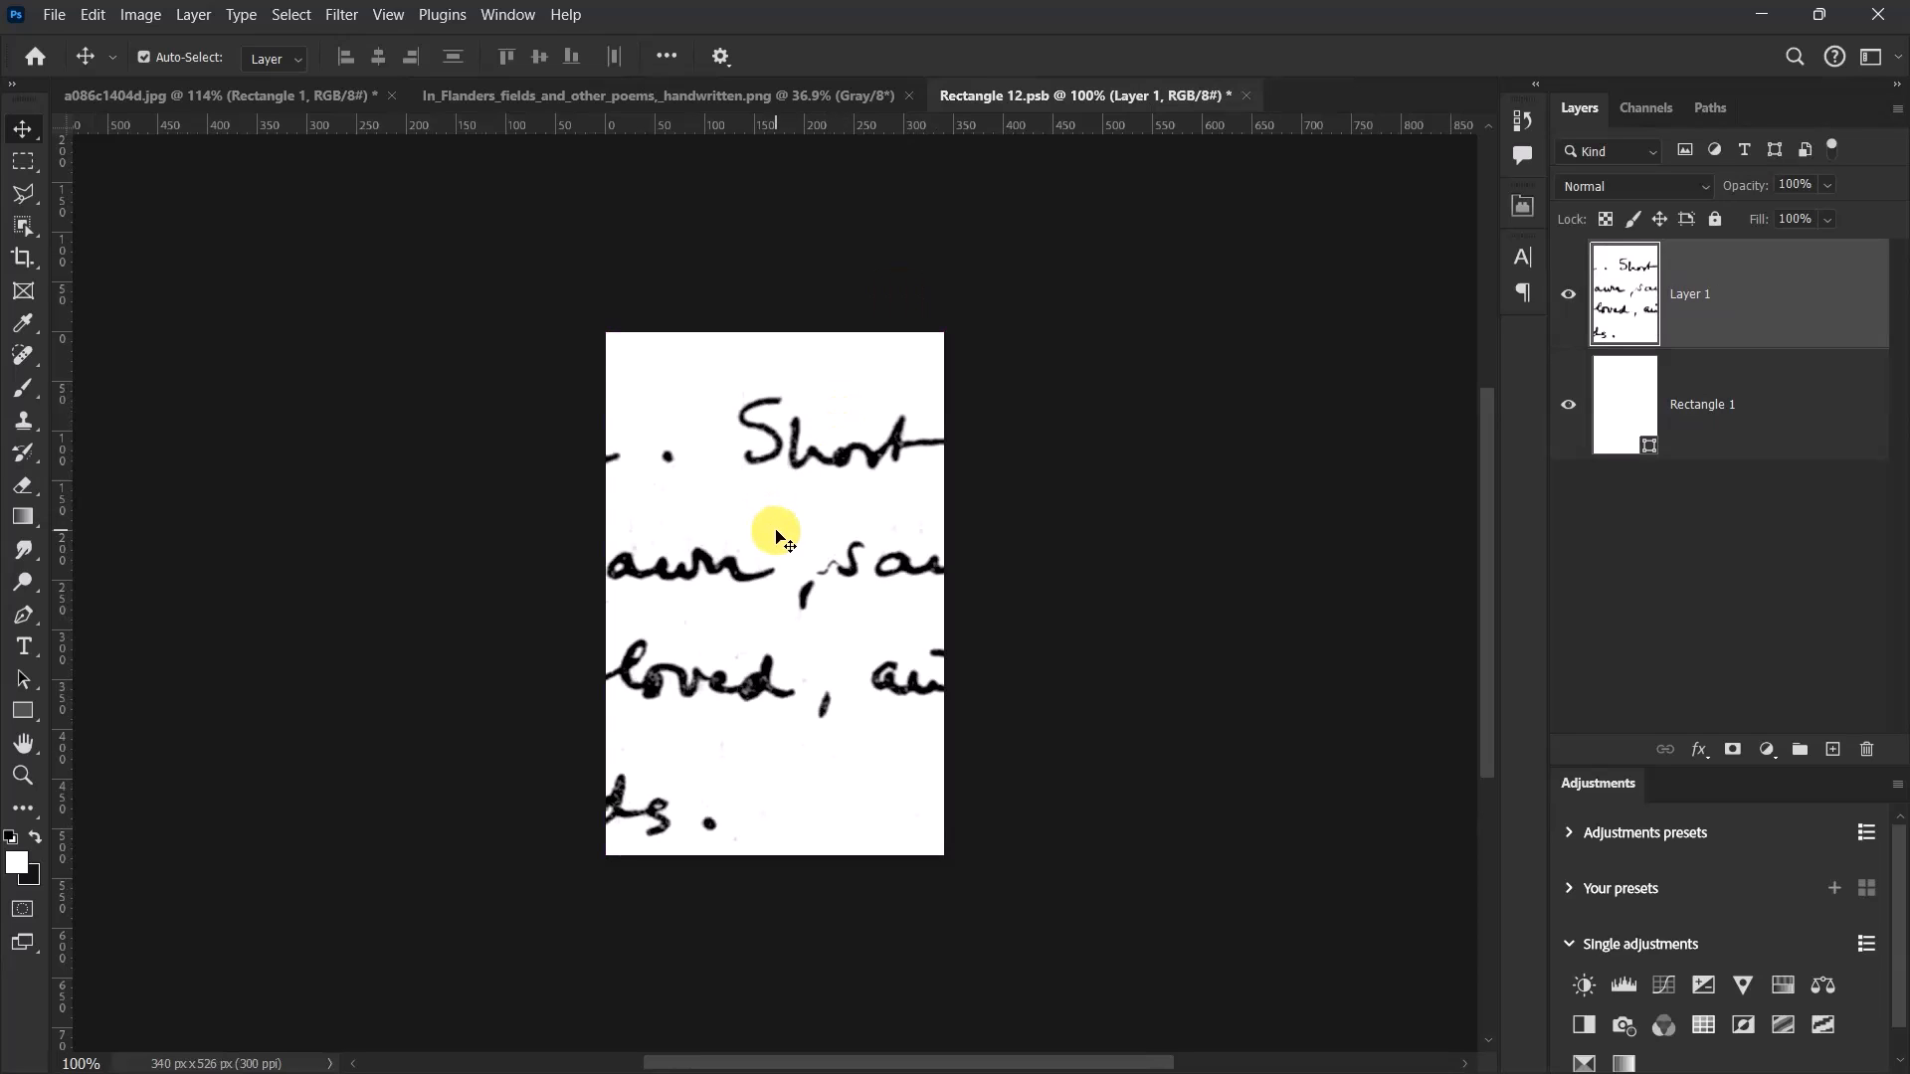
Scale the pasted poem proportionally to 18.93%, about 326 × 461 px, so it fits inside the white rectangle with margins, and apply the transform.
key(ctrl+t)
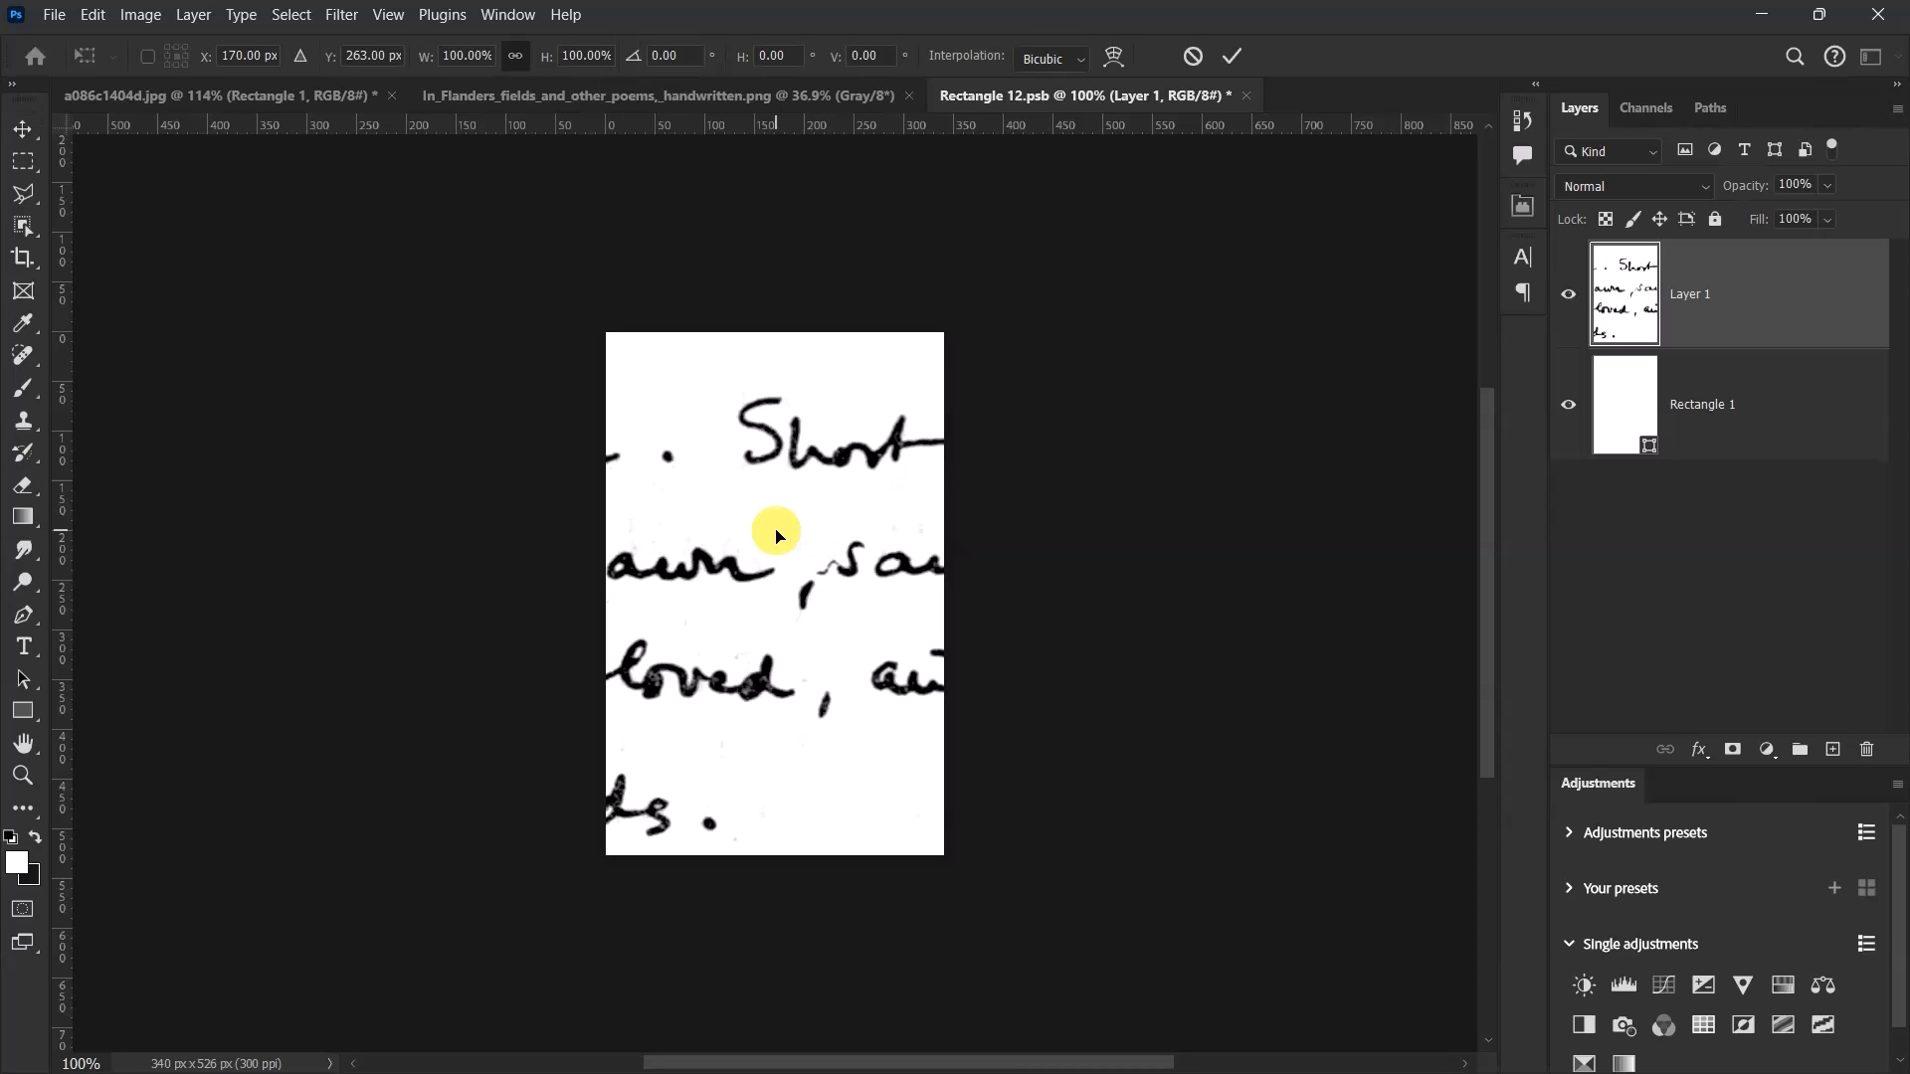
scroll(777, 537, down, 3)
drag(1377, 571, 910, 501)
scroll(841, 487, up, 3)
scroll(842, 487, up, 1)
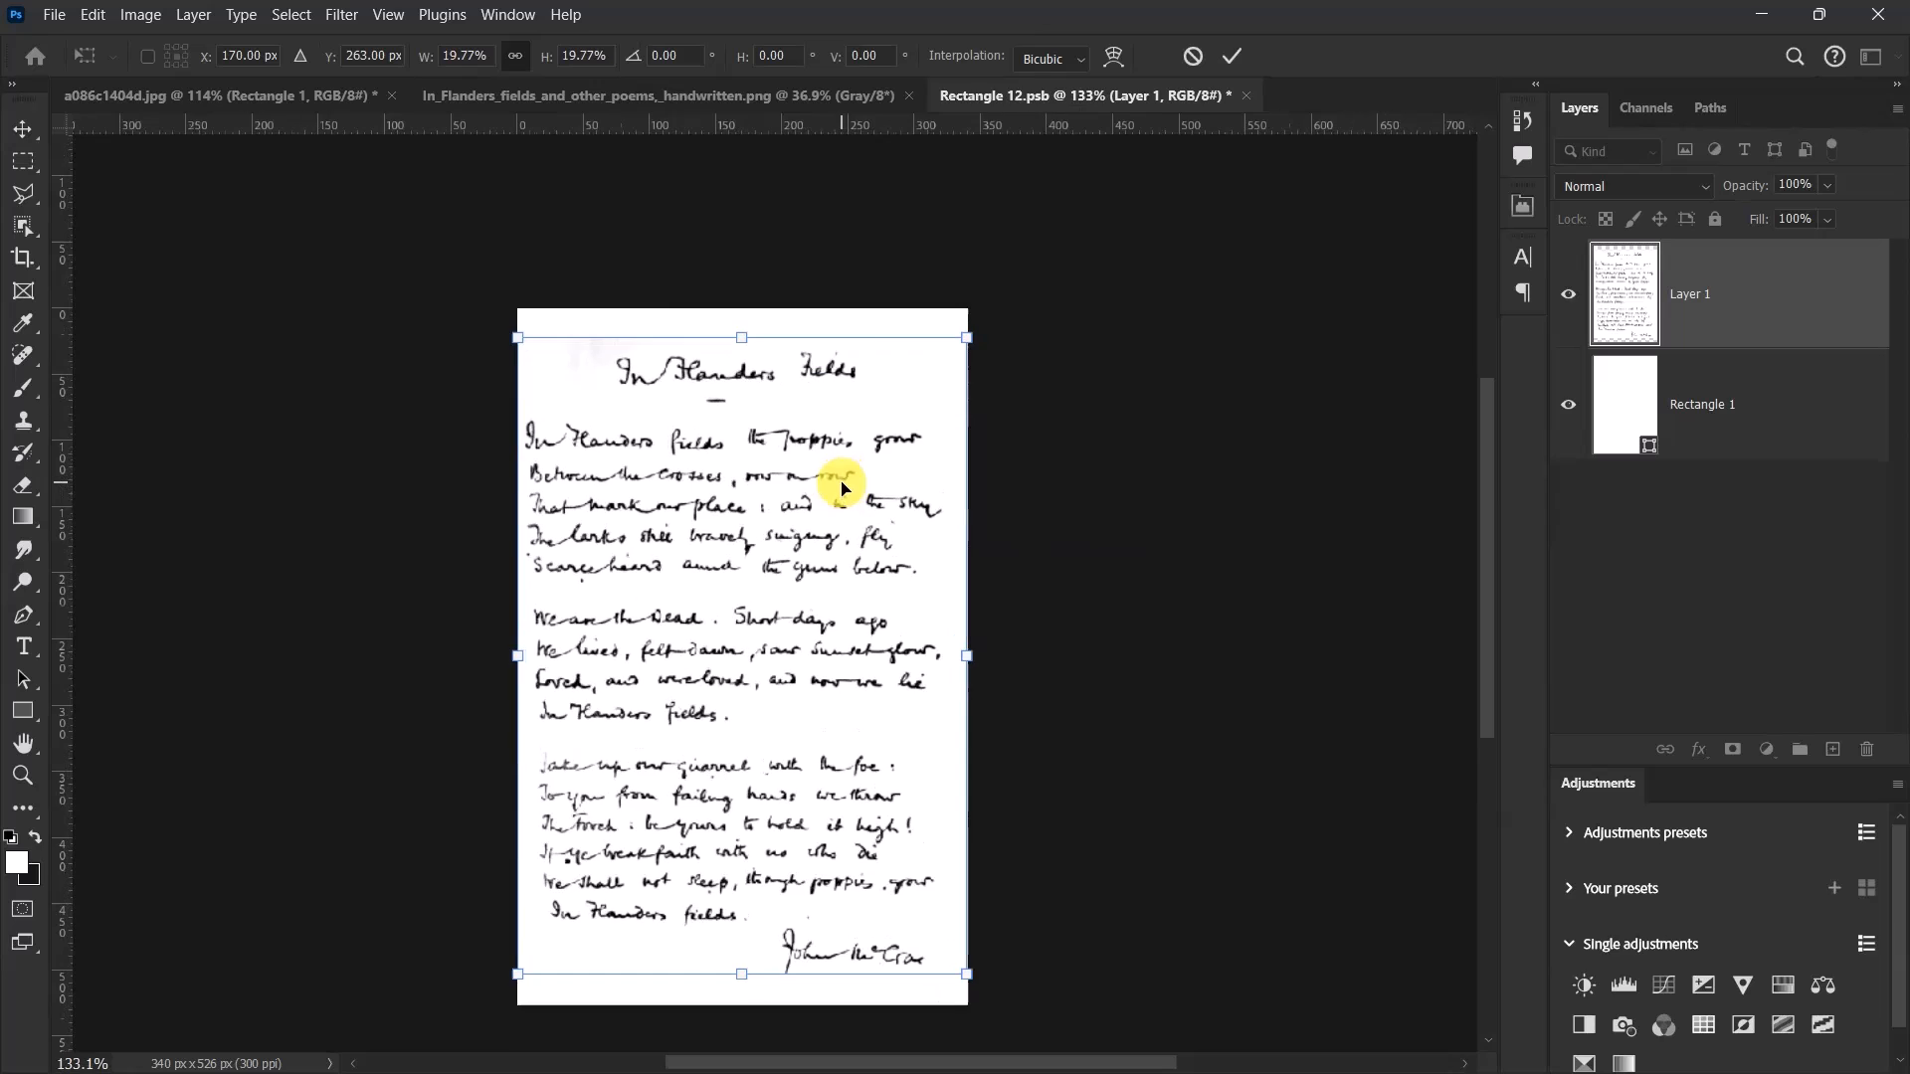
drag(967, 339, 945, 345)
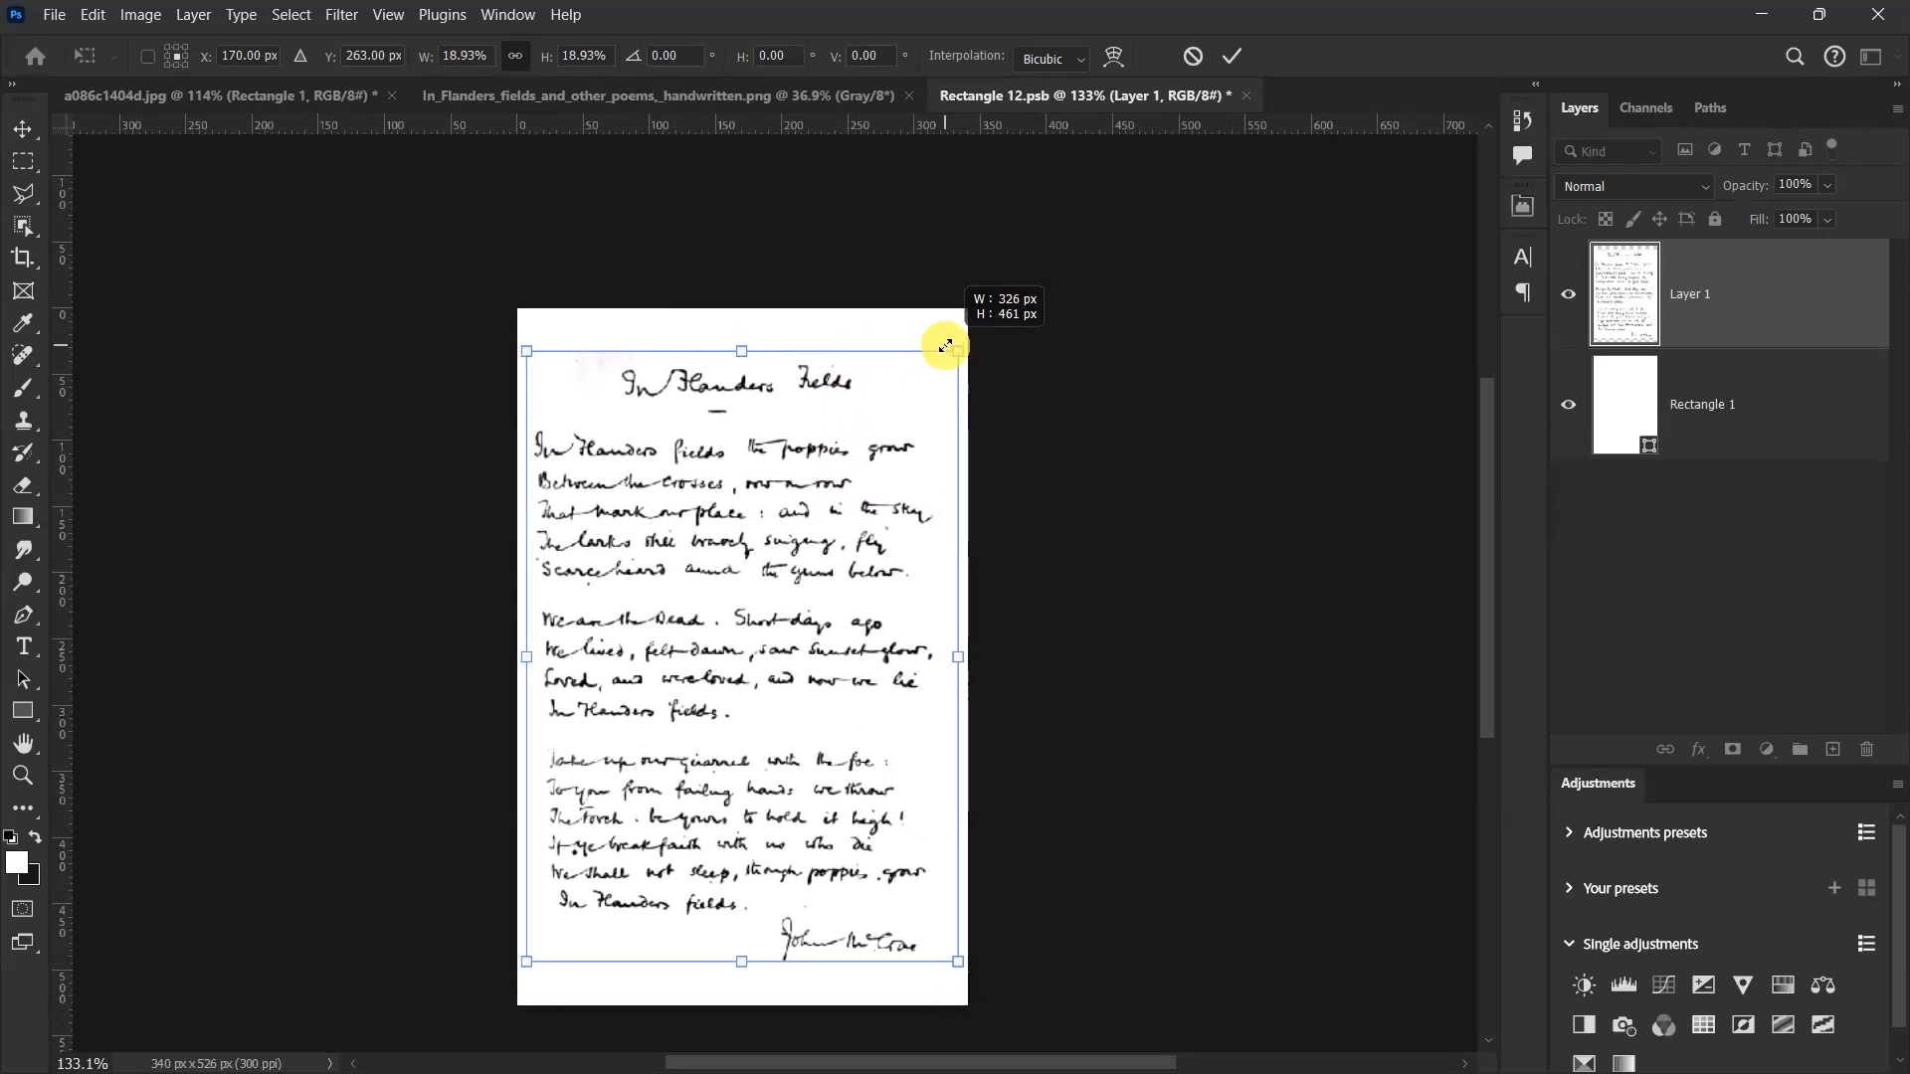
click(1233, 55)
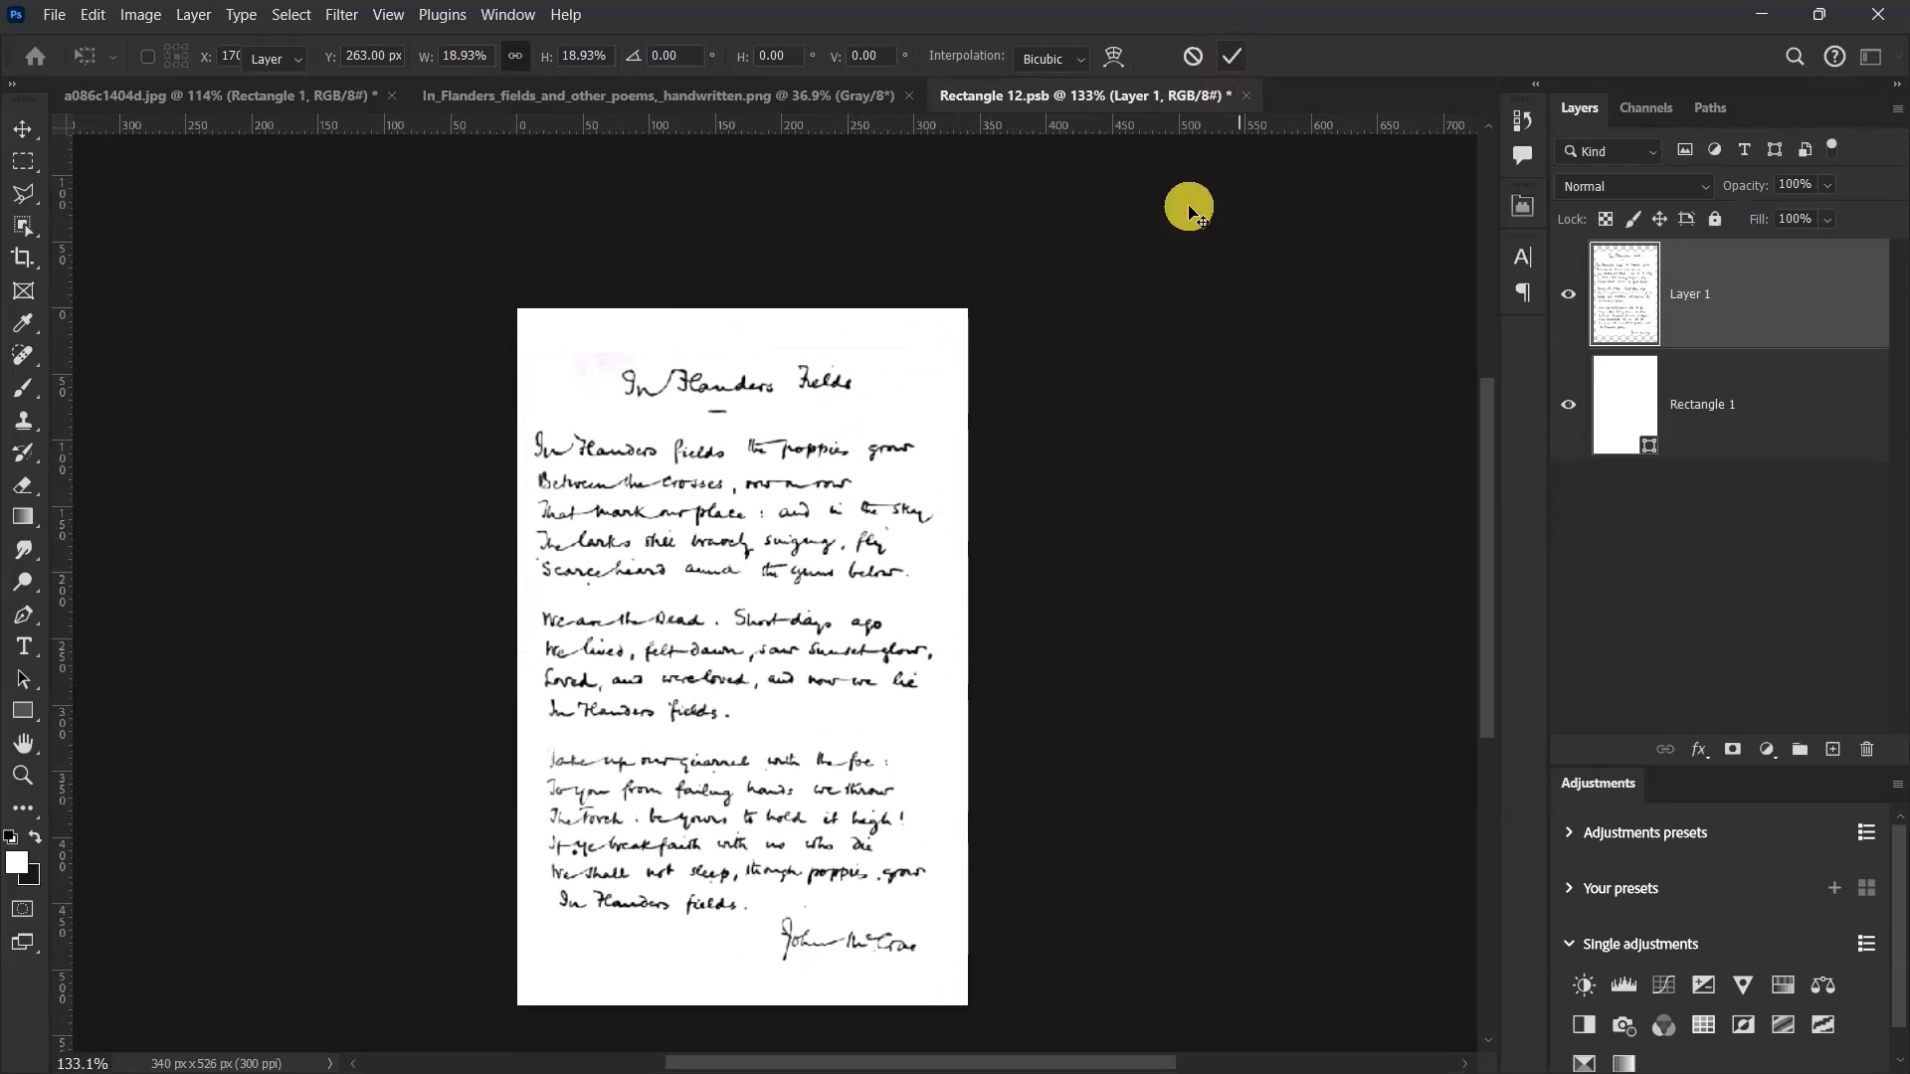
Save the edited smart object contents and return to the open-book document a086c1404d.jpg.
scroll(967, 736, down, 3)
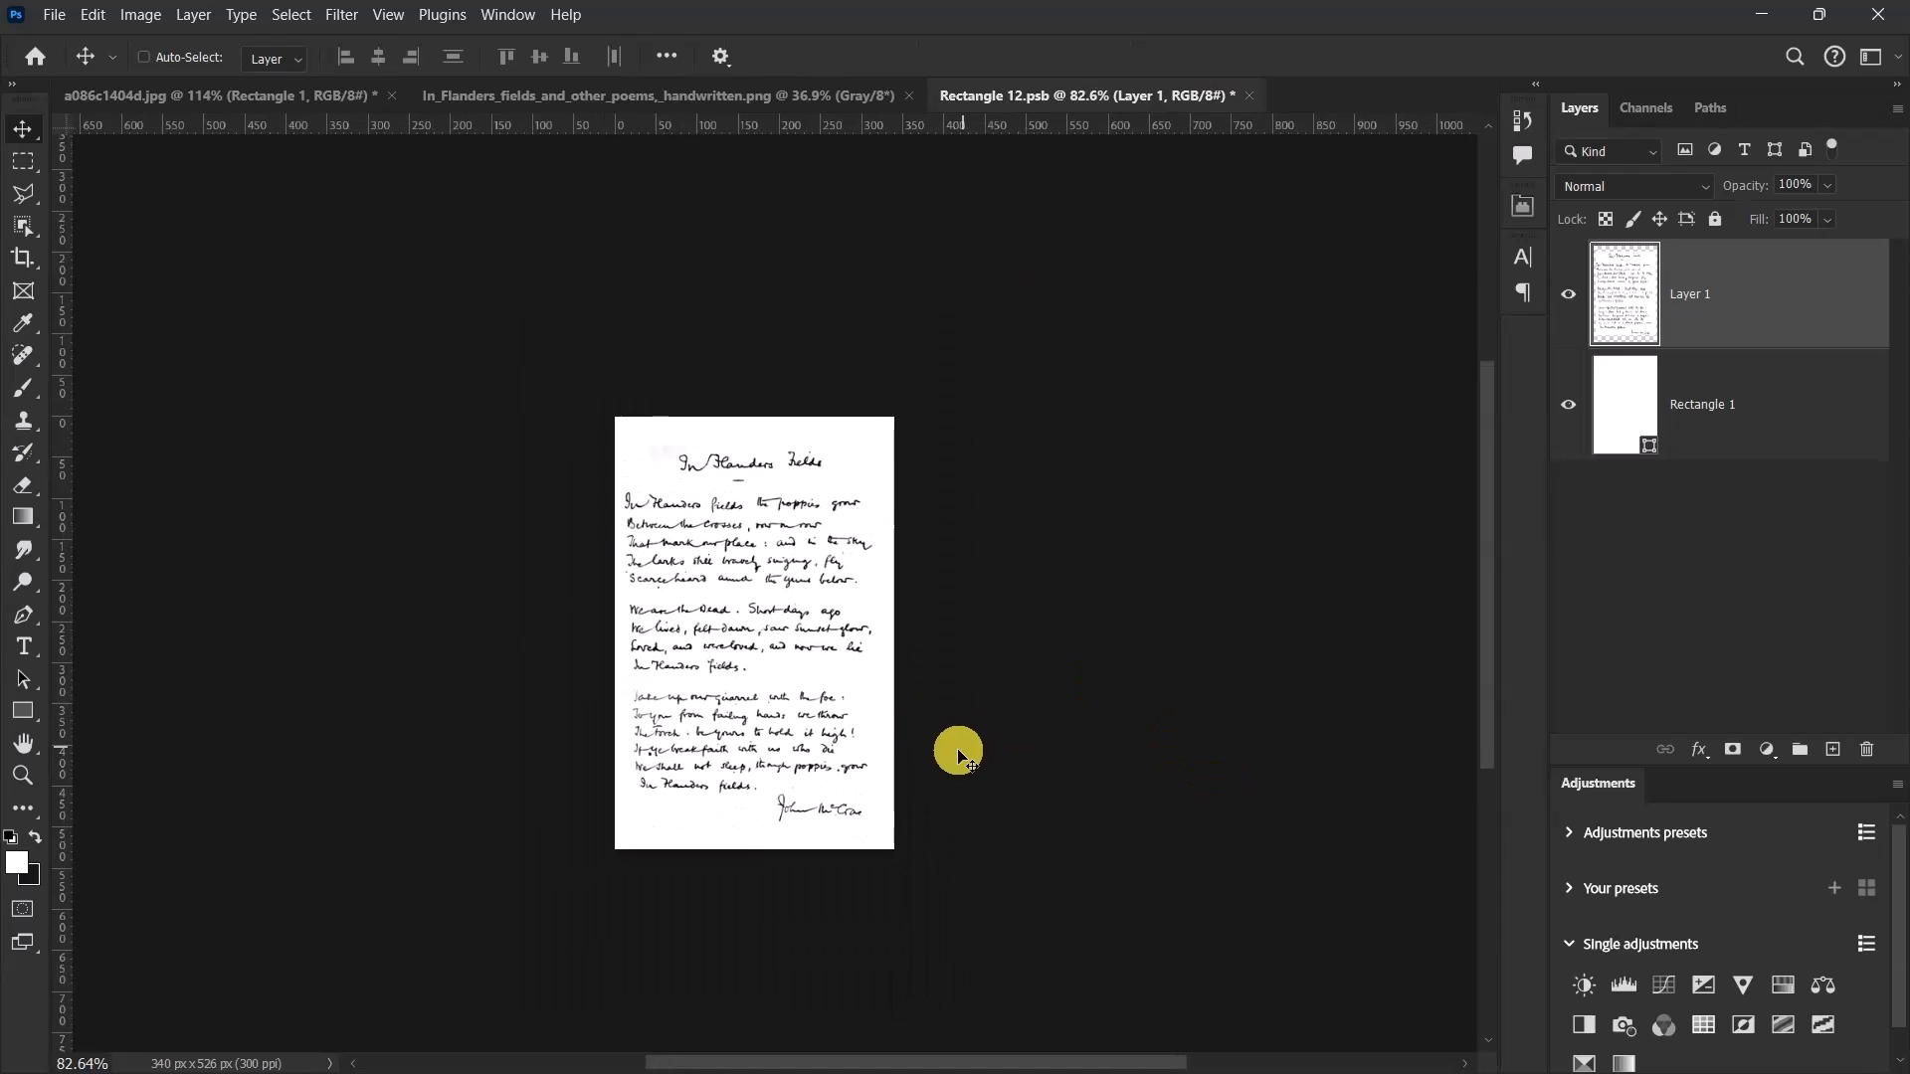
scroll(925, 736, up, 6)
scroll(853, 618, down, 2)
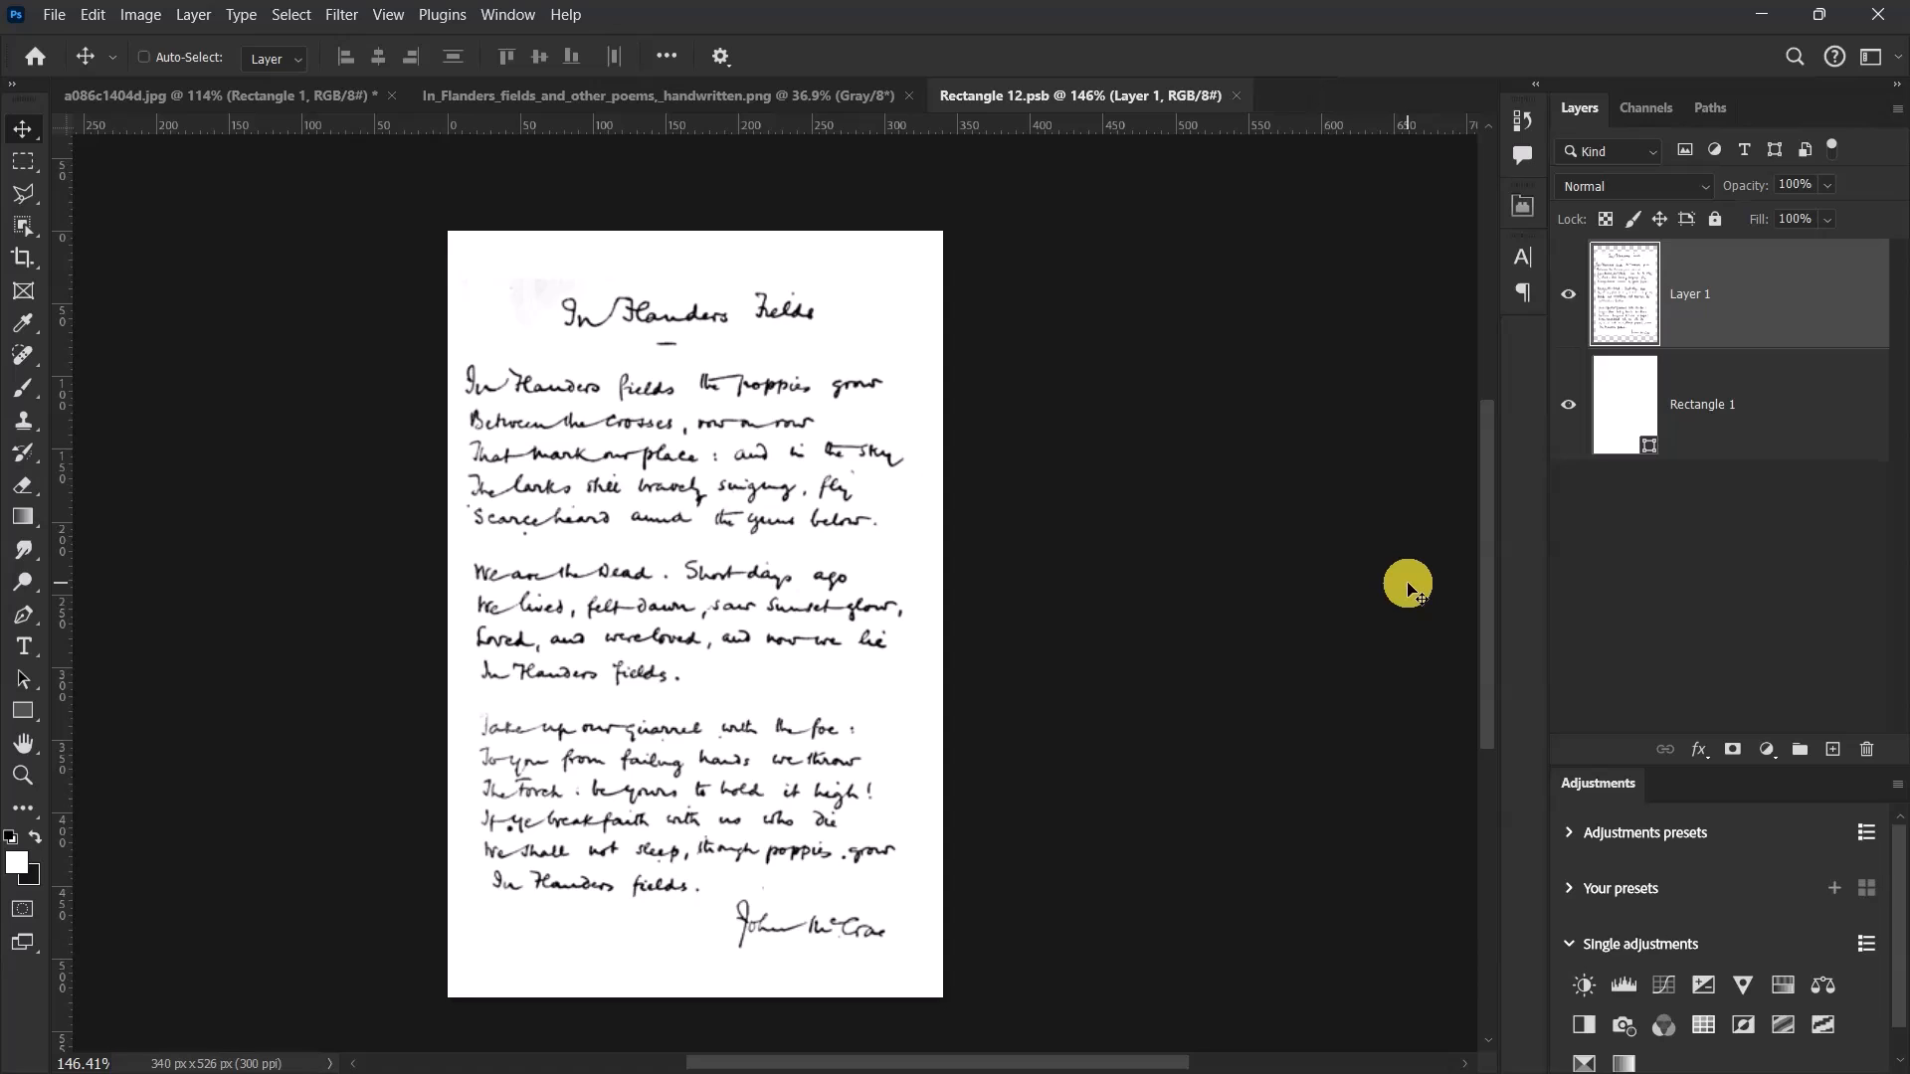
click(206, 98)
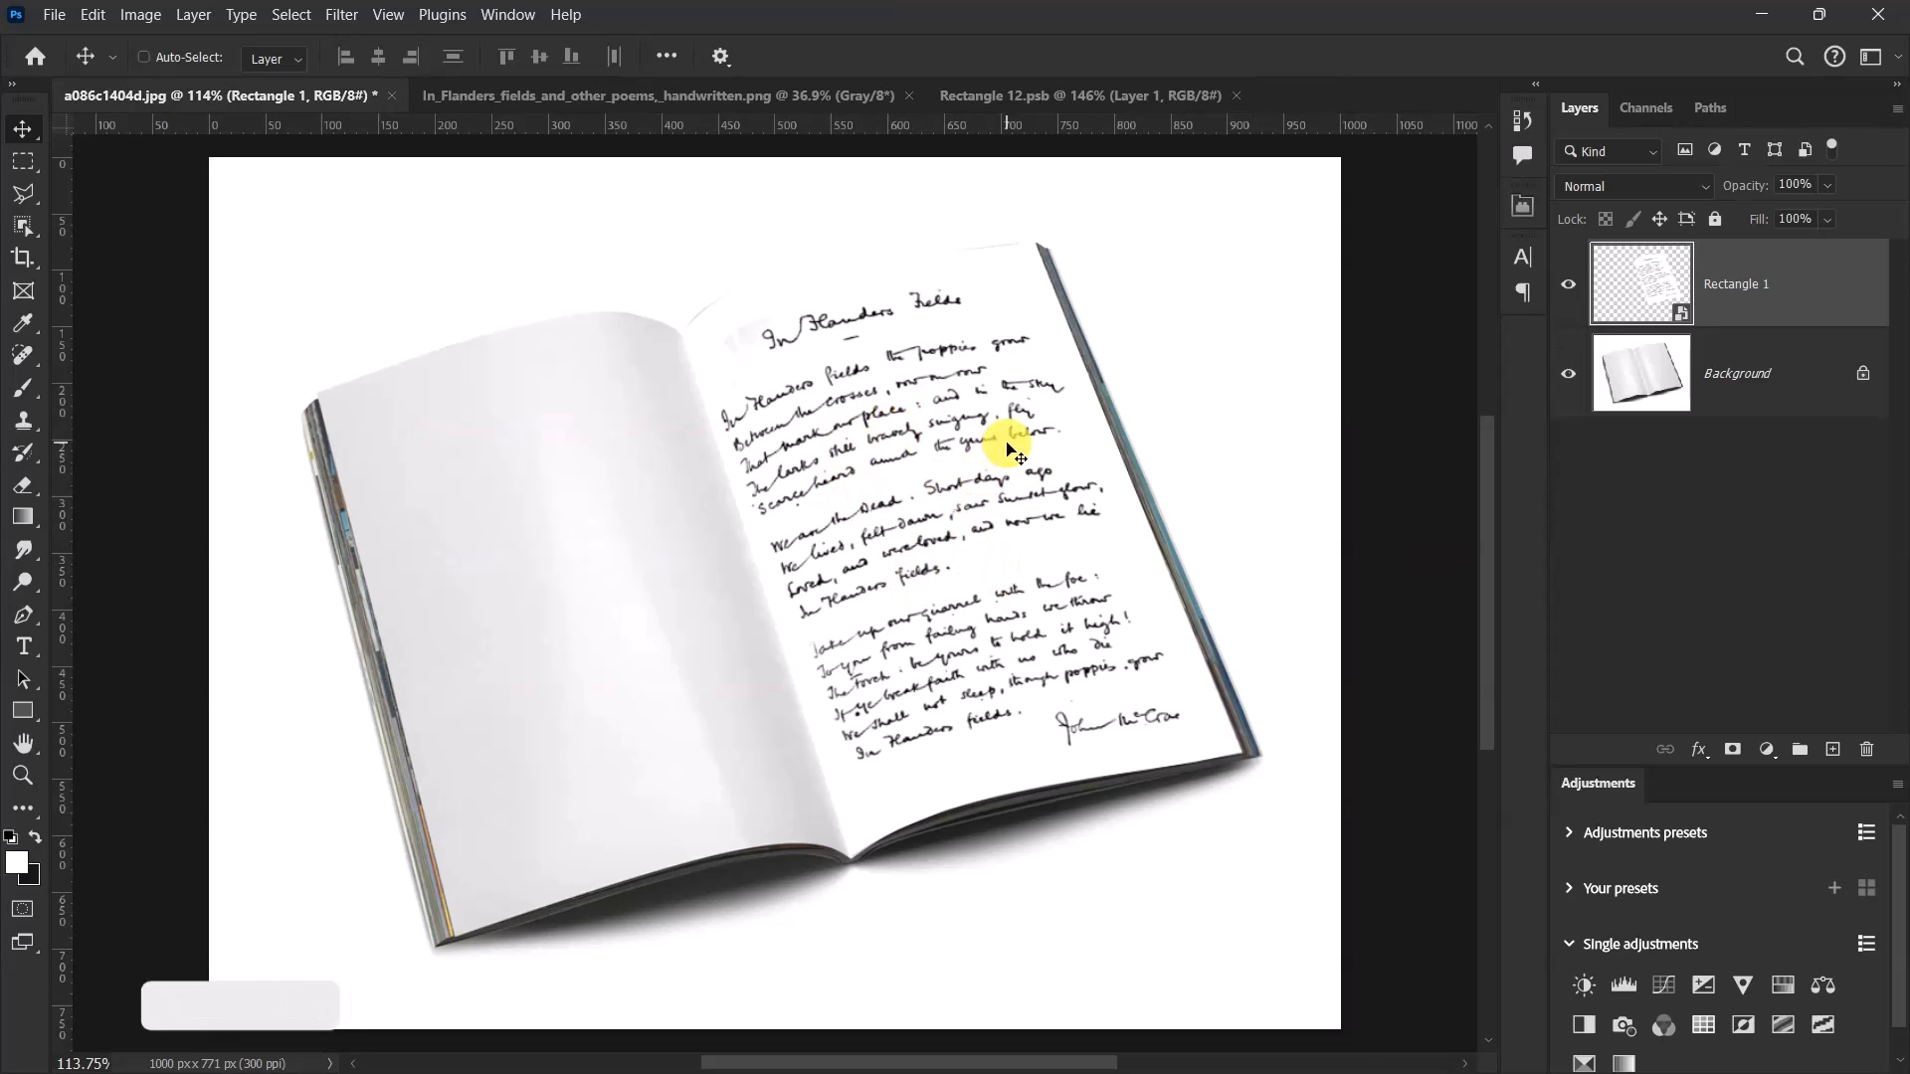
Set the blend mode of the Rectangle 1 poem layer to Multiply.
scroll(1006, 448, up, 1)
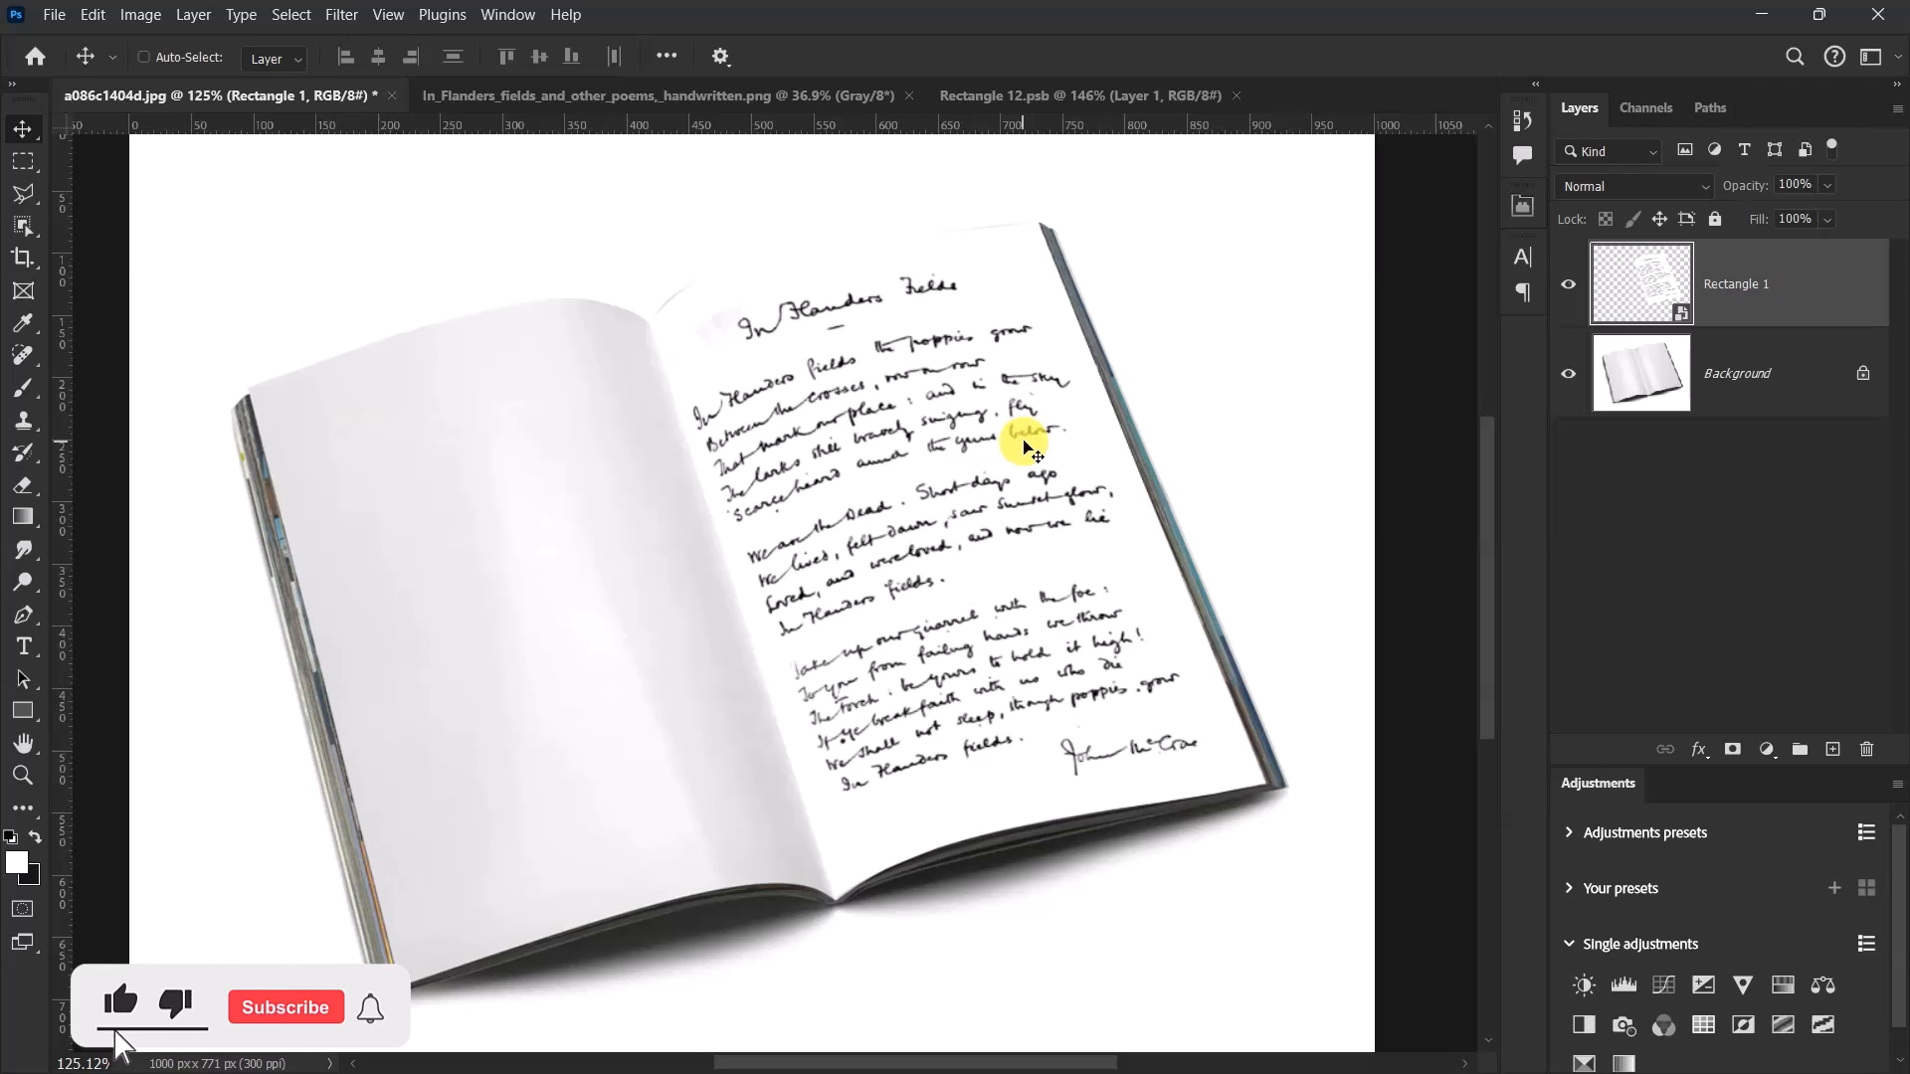
scroll(910, 407, down, 5)
scroll(915, 477, up, 2)
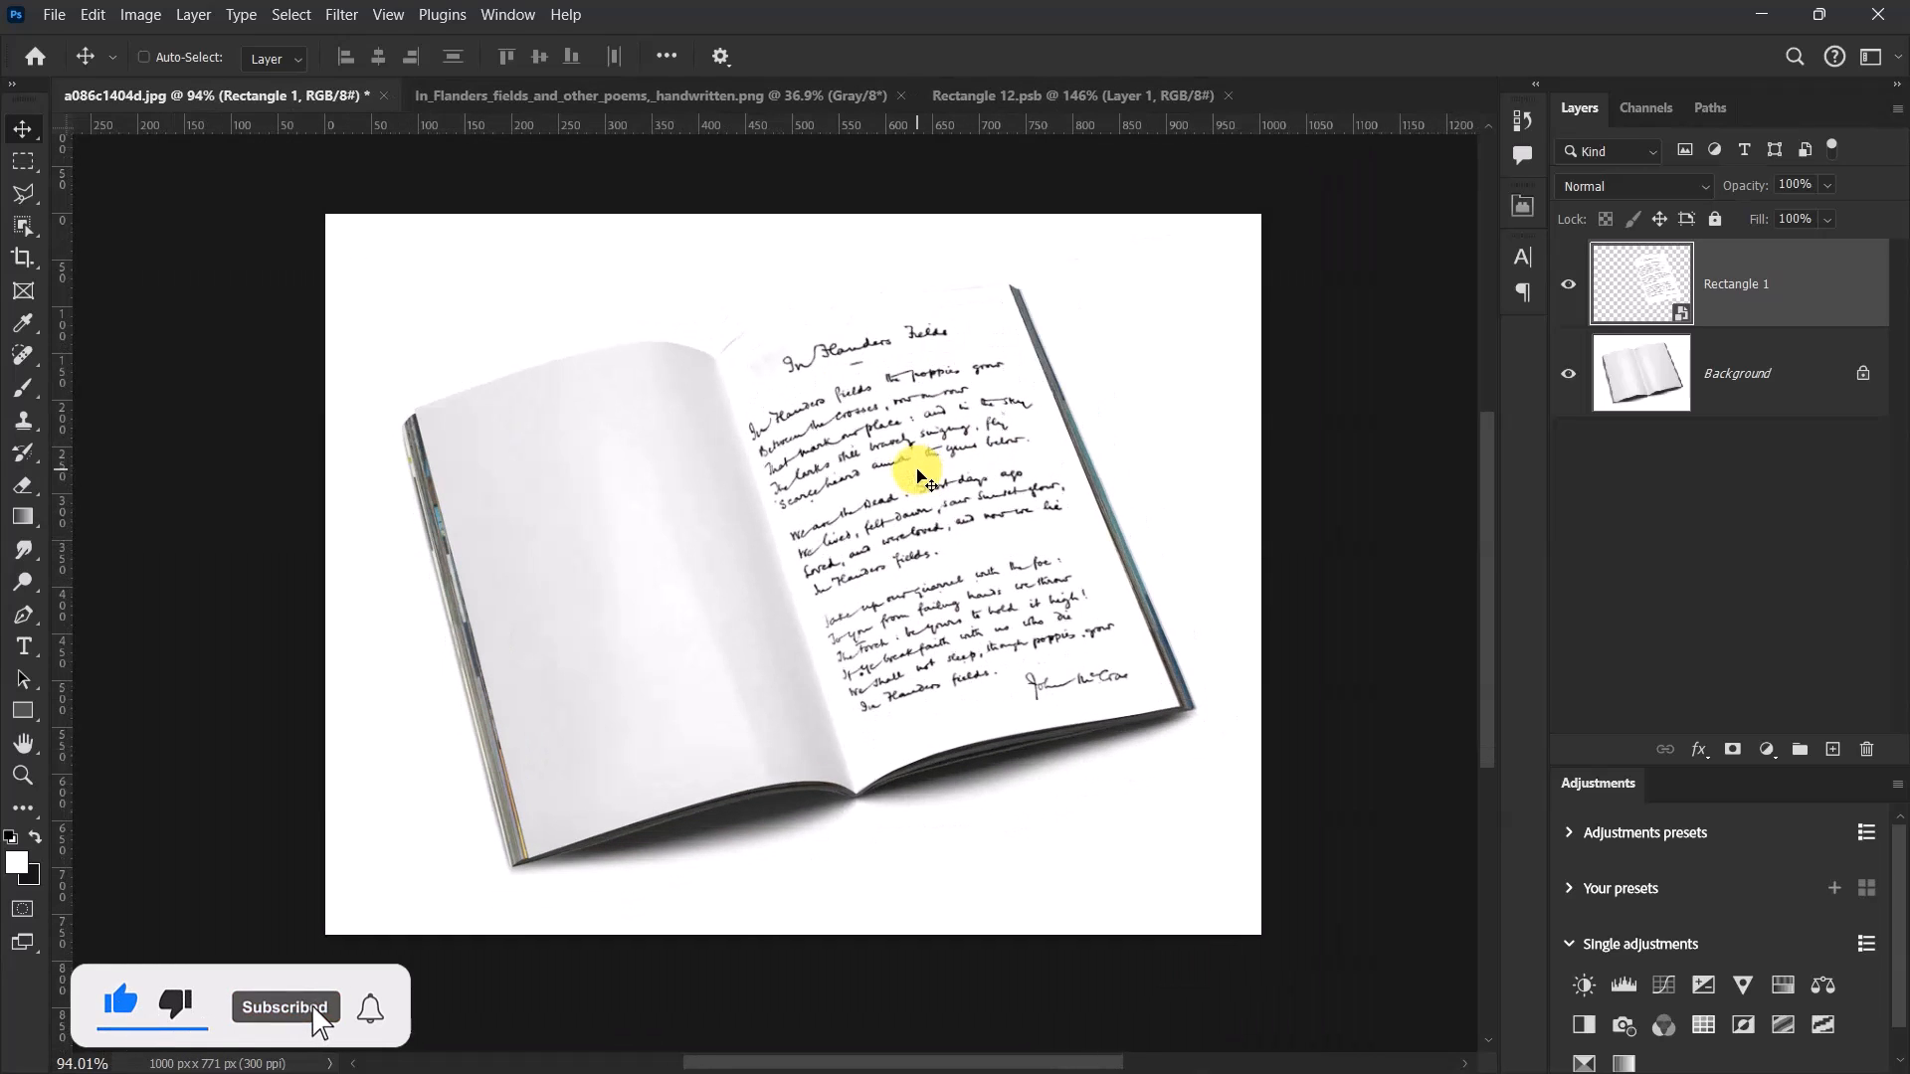
scroll(915, 478, up, 2)
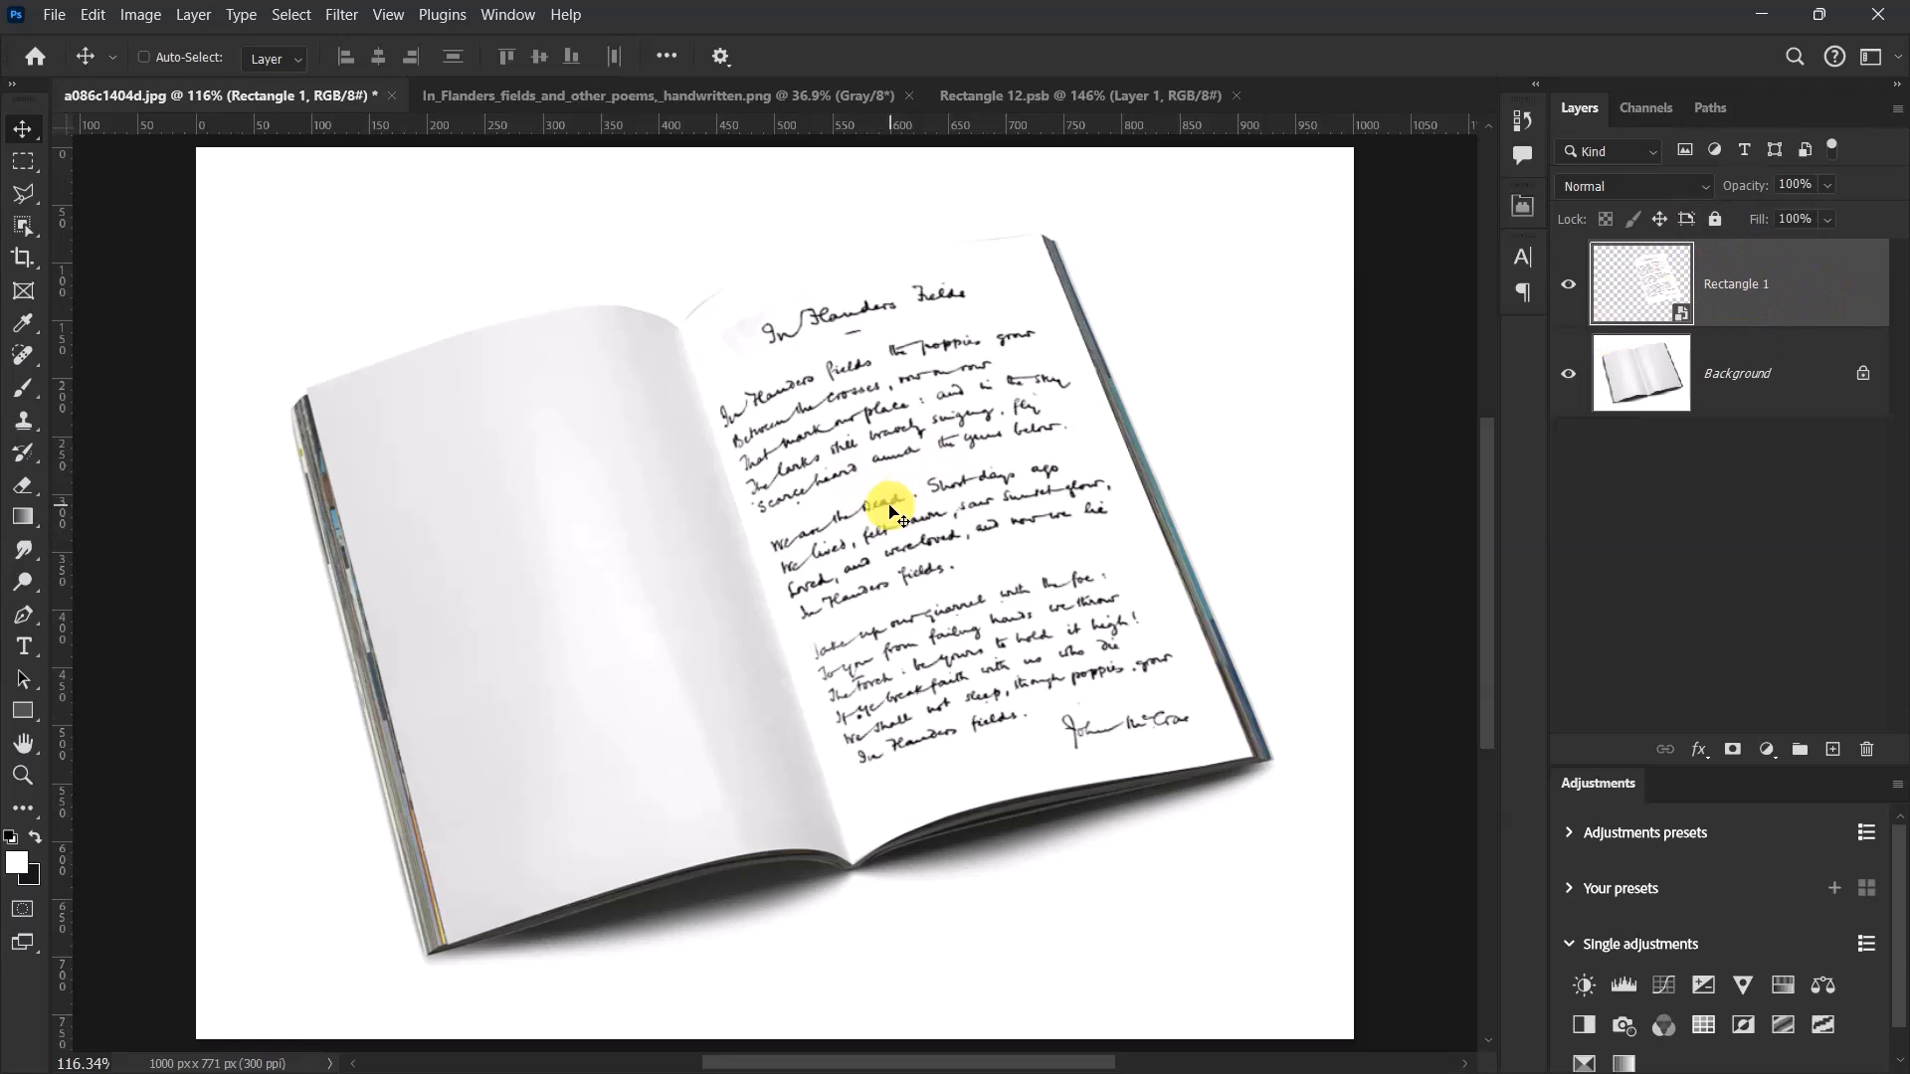
click(1637, 181)
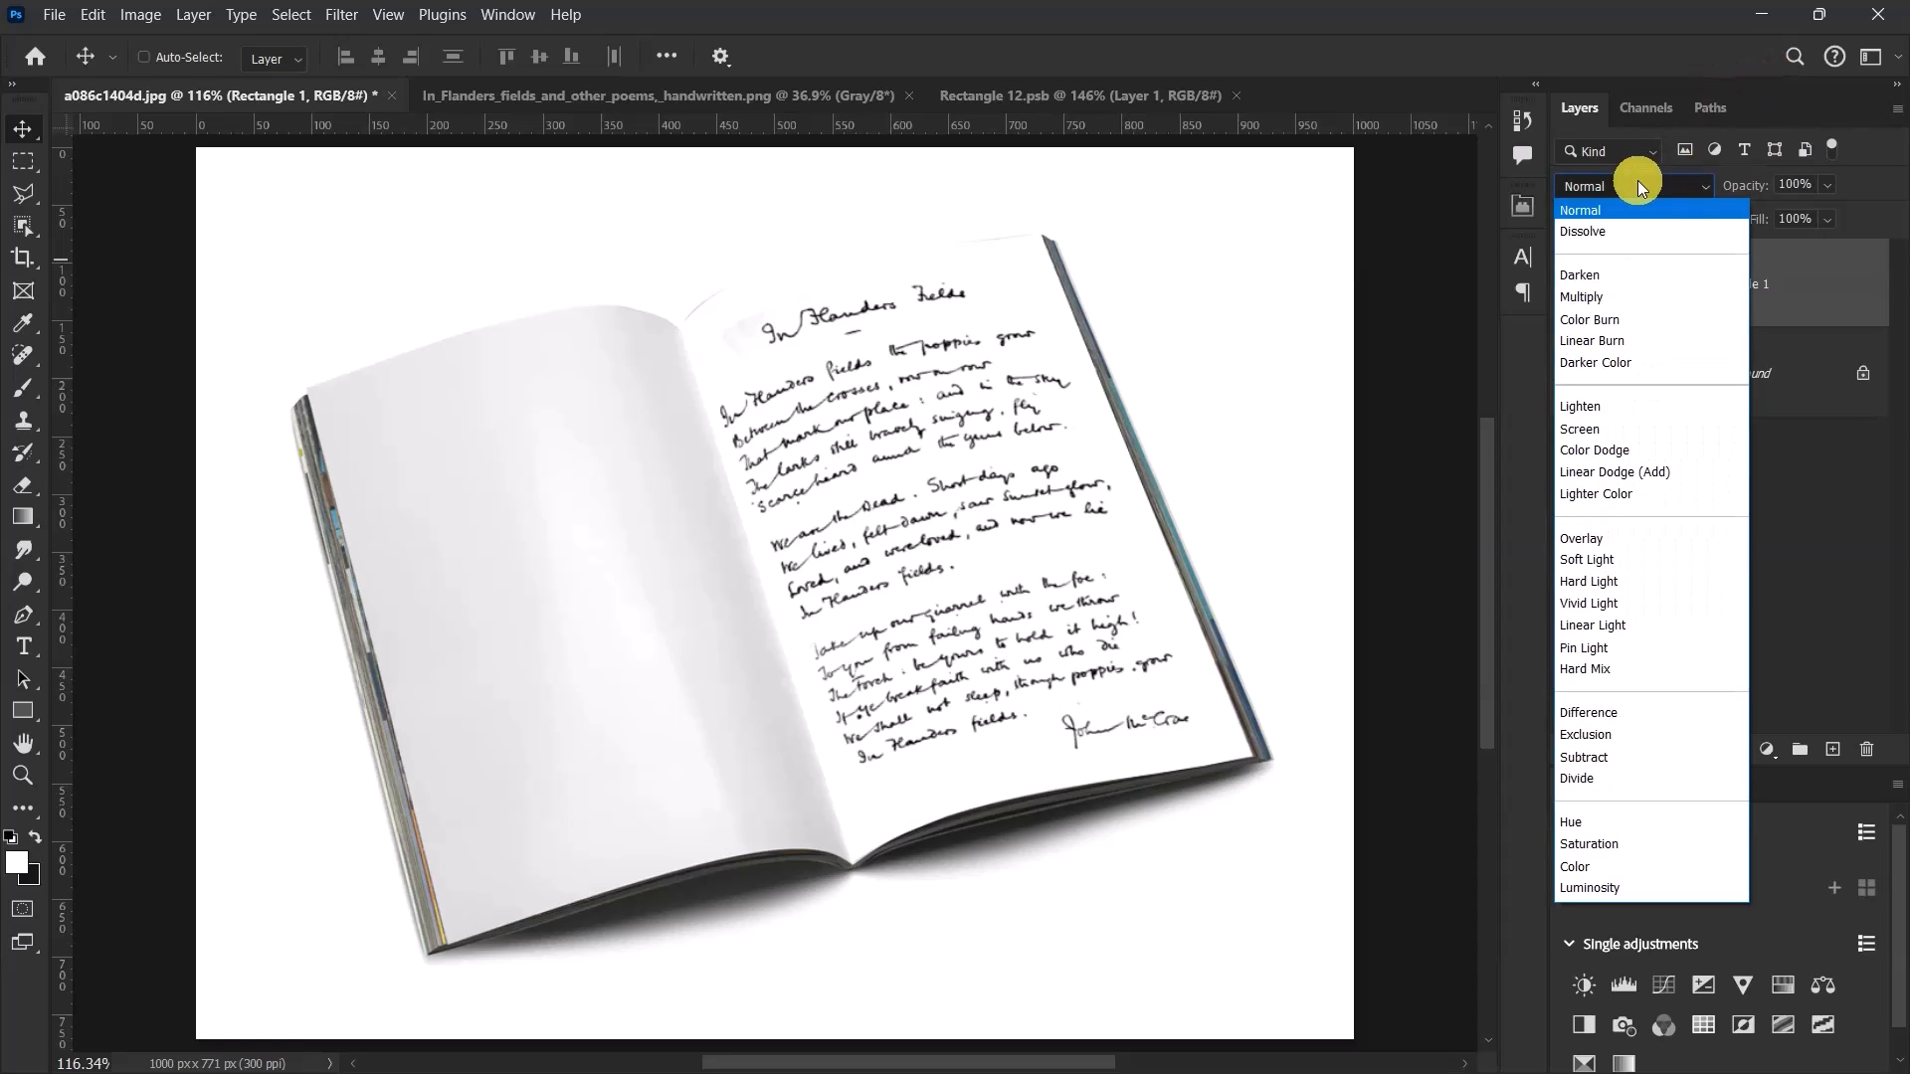
click(1616, 297)
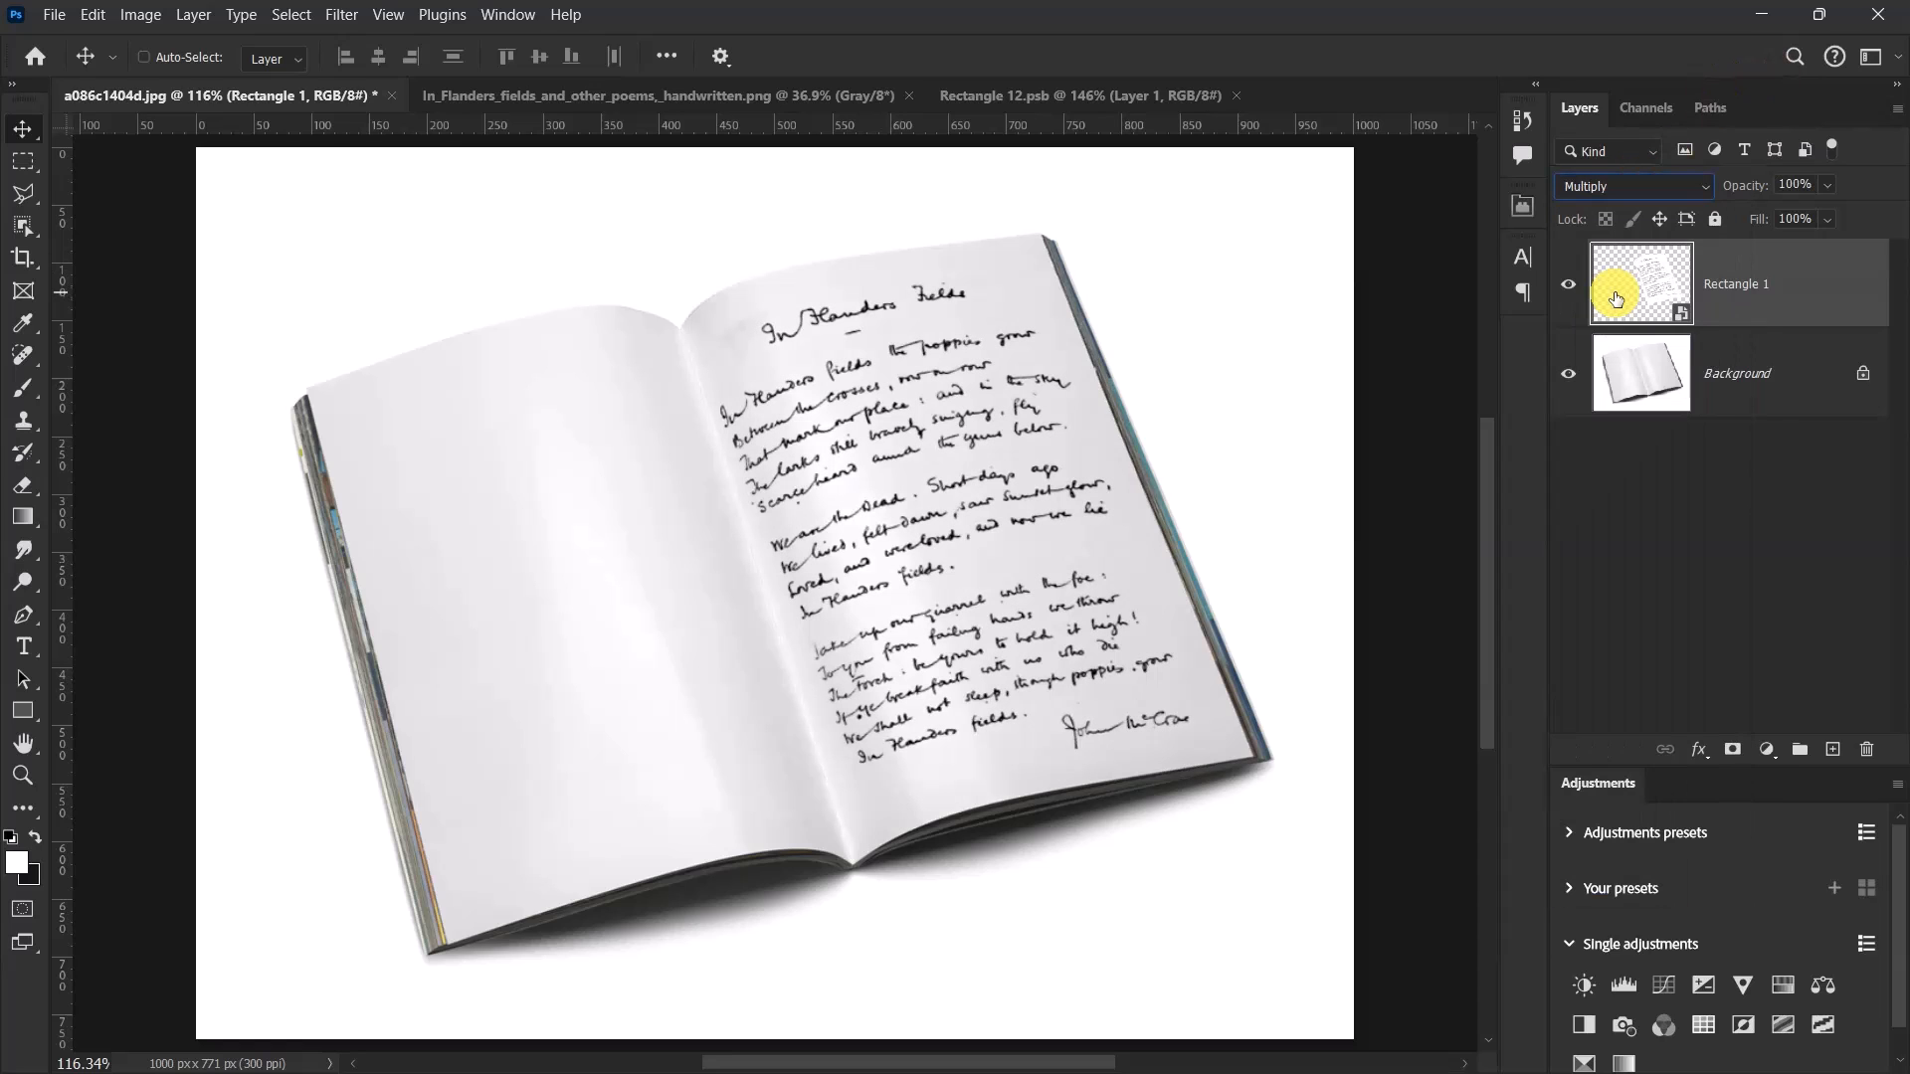
In Rectangle 1's blending options, set the Blend If range for the current layer to 14 black and 190 white, and apply it.
click(1698, 746)
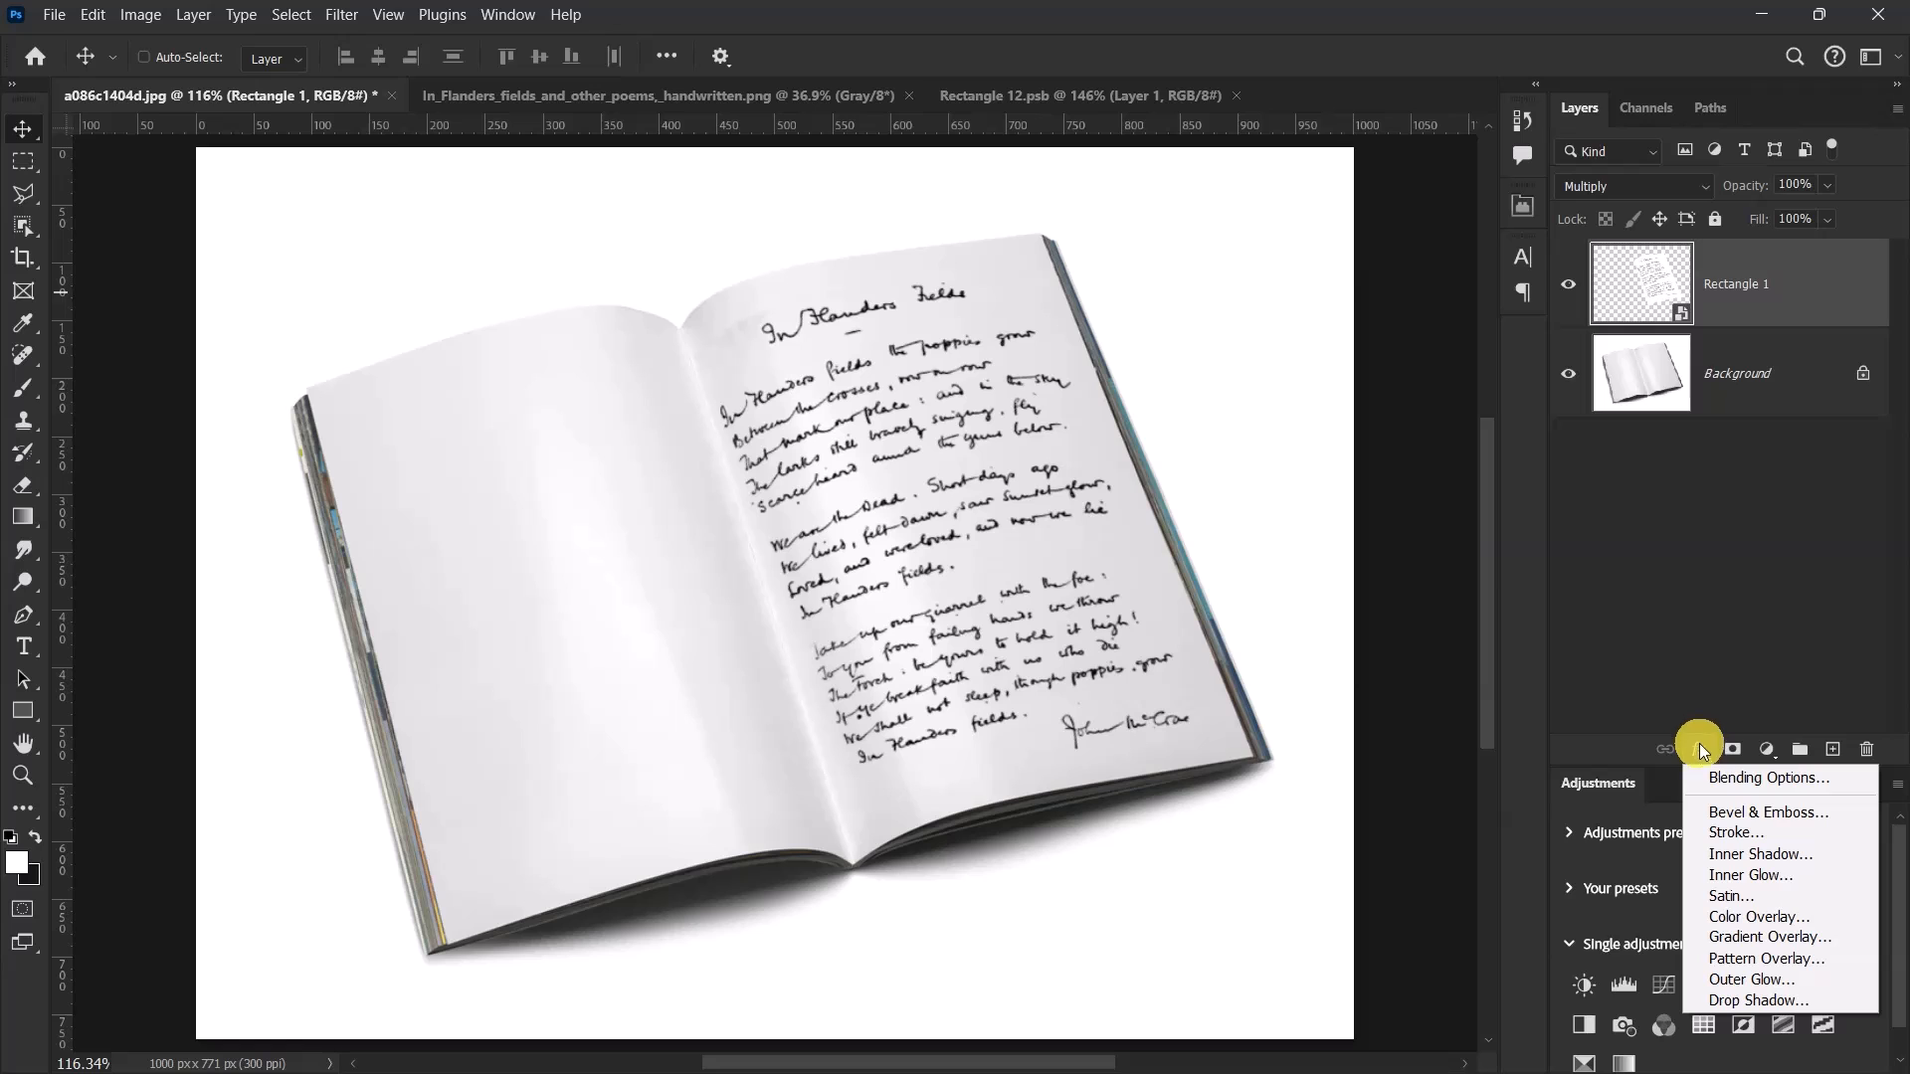
click(1713, 781)
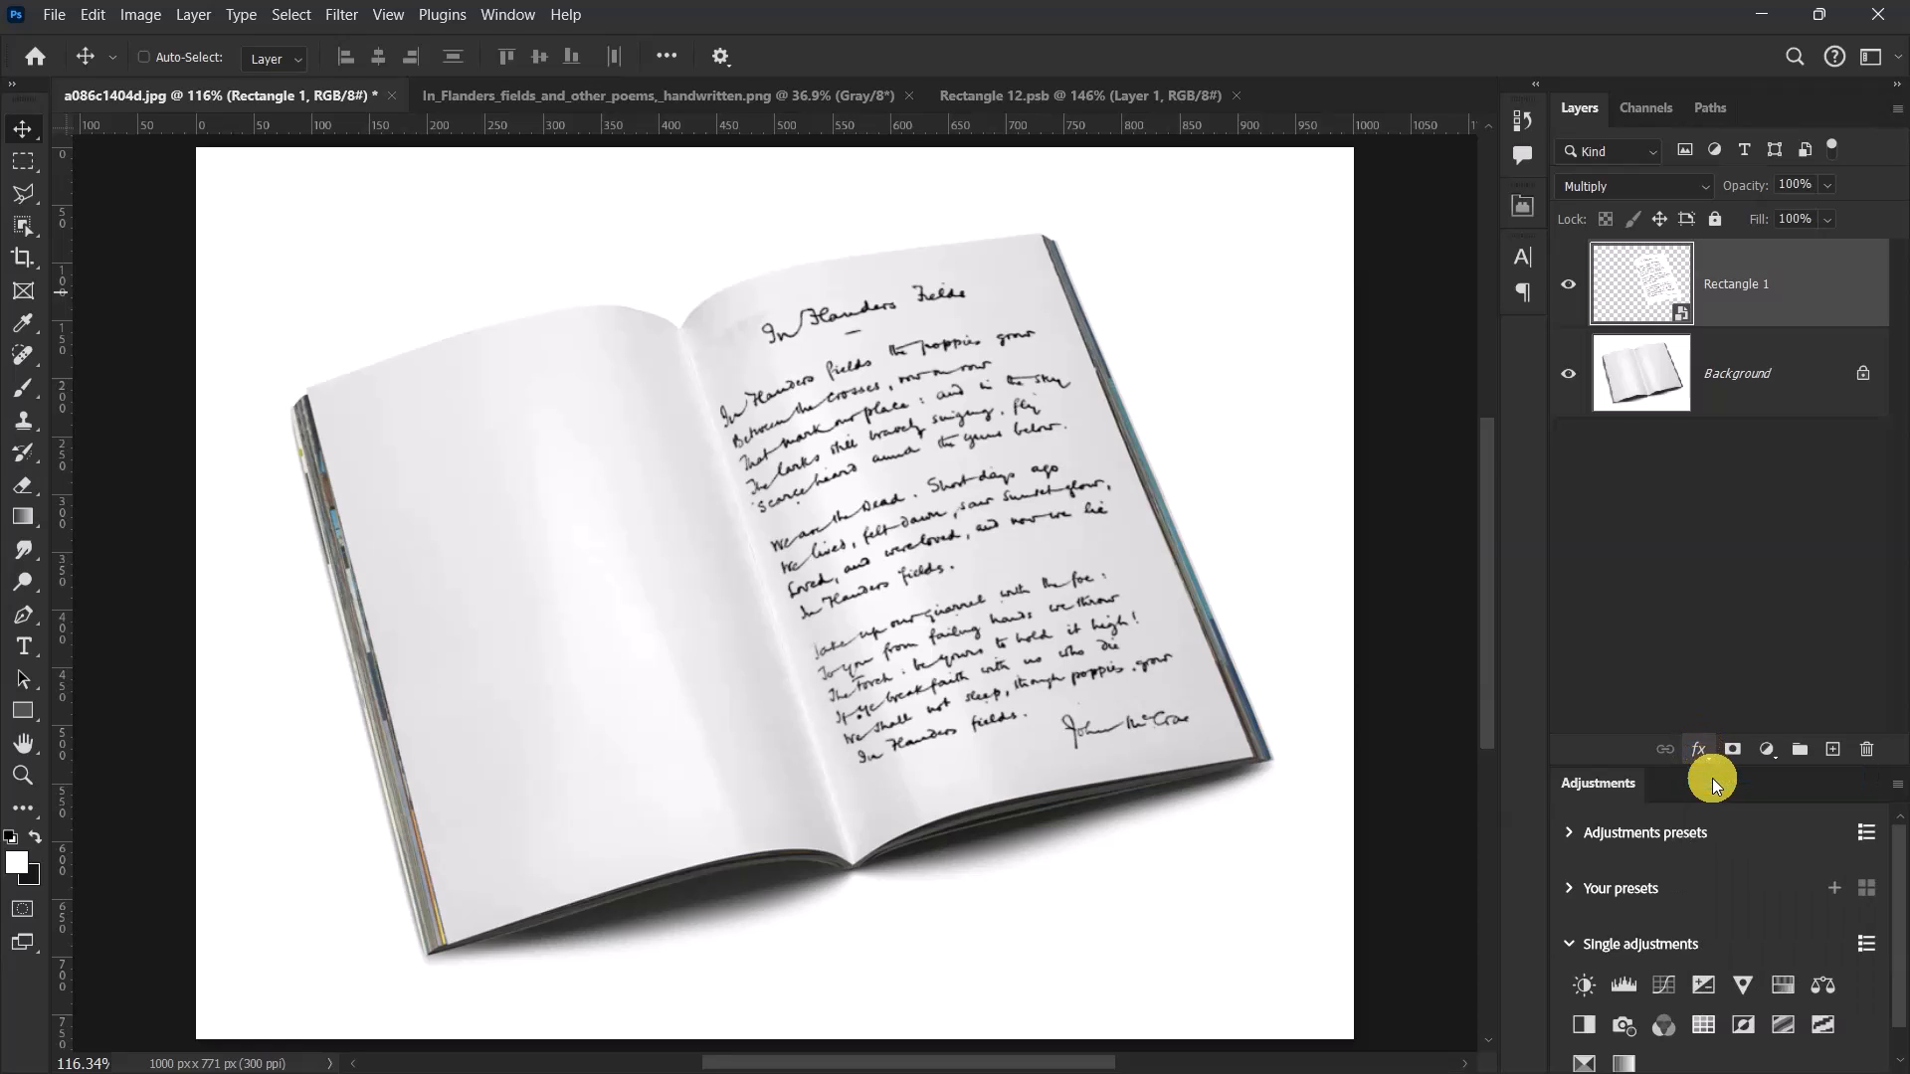
drag(1086, 128, 1510, 171)
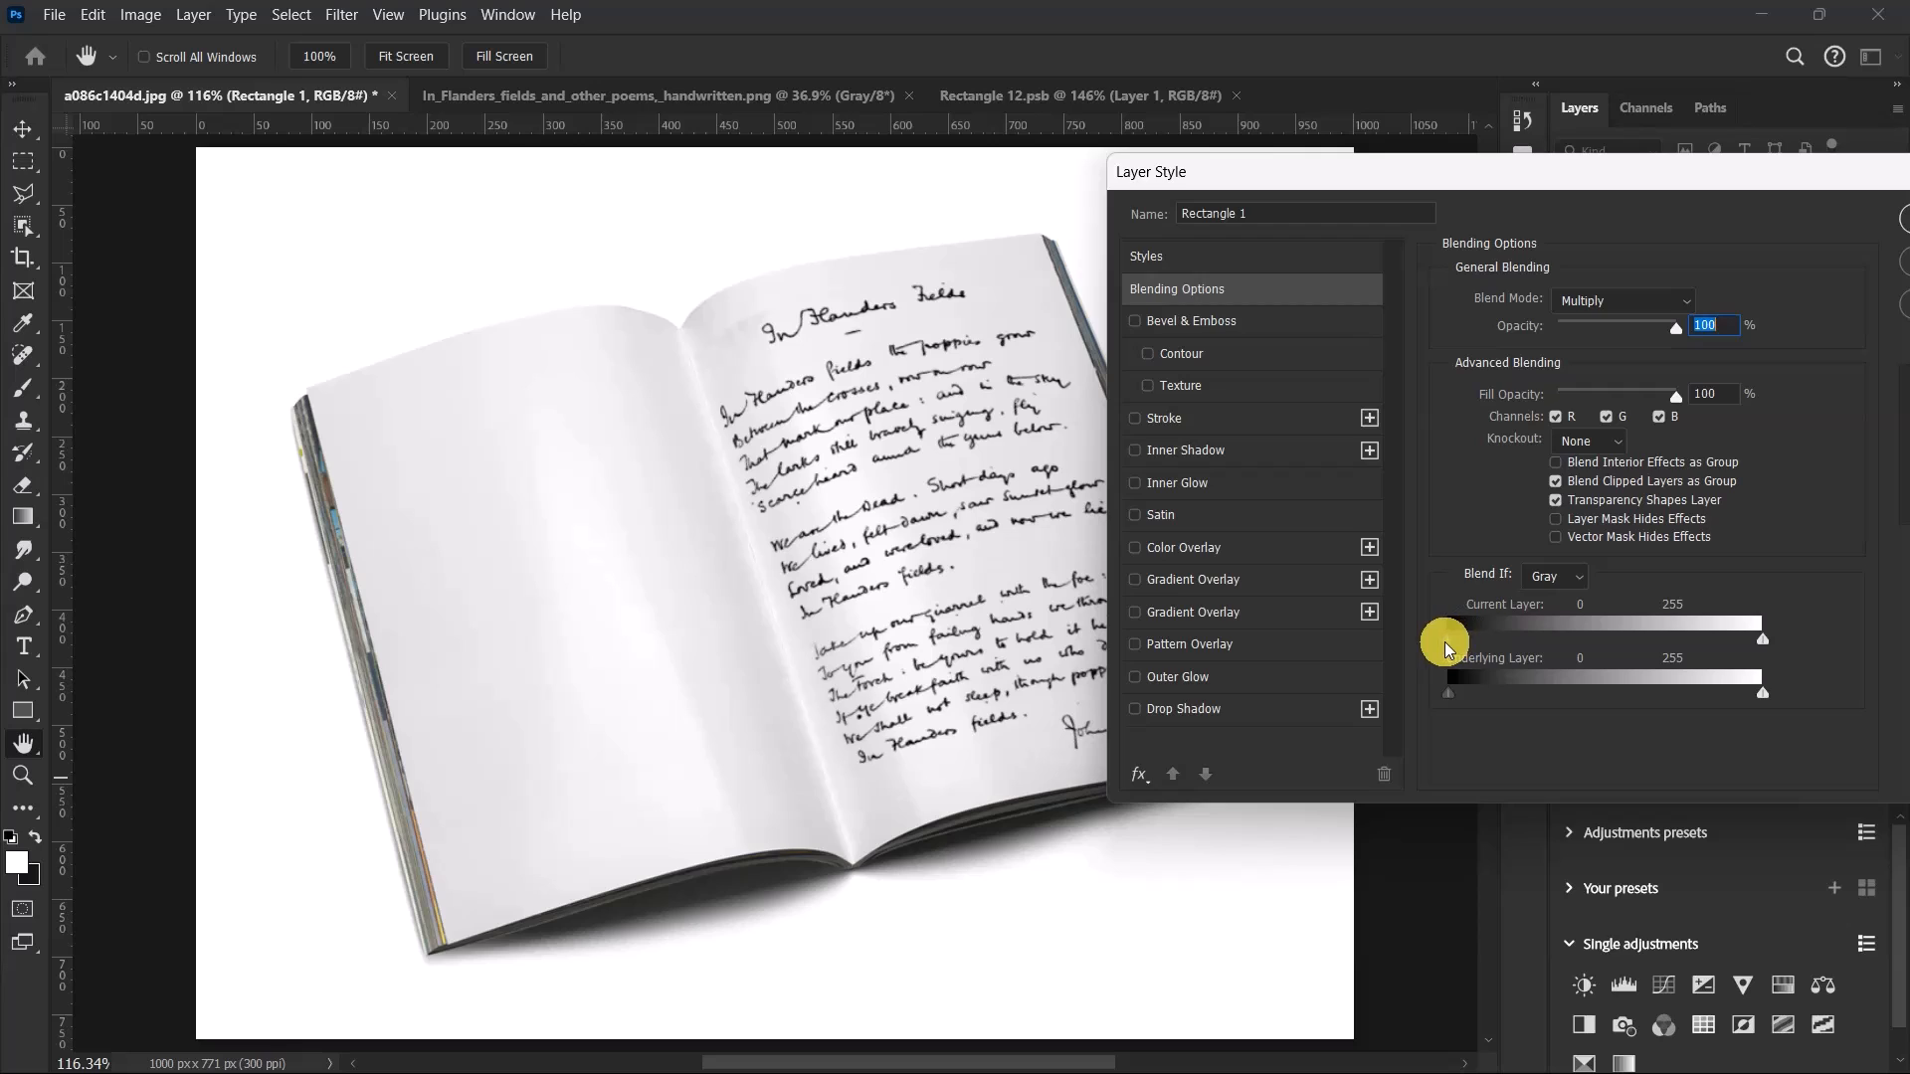
drag(1458, 648, 1468, 648)
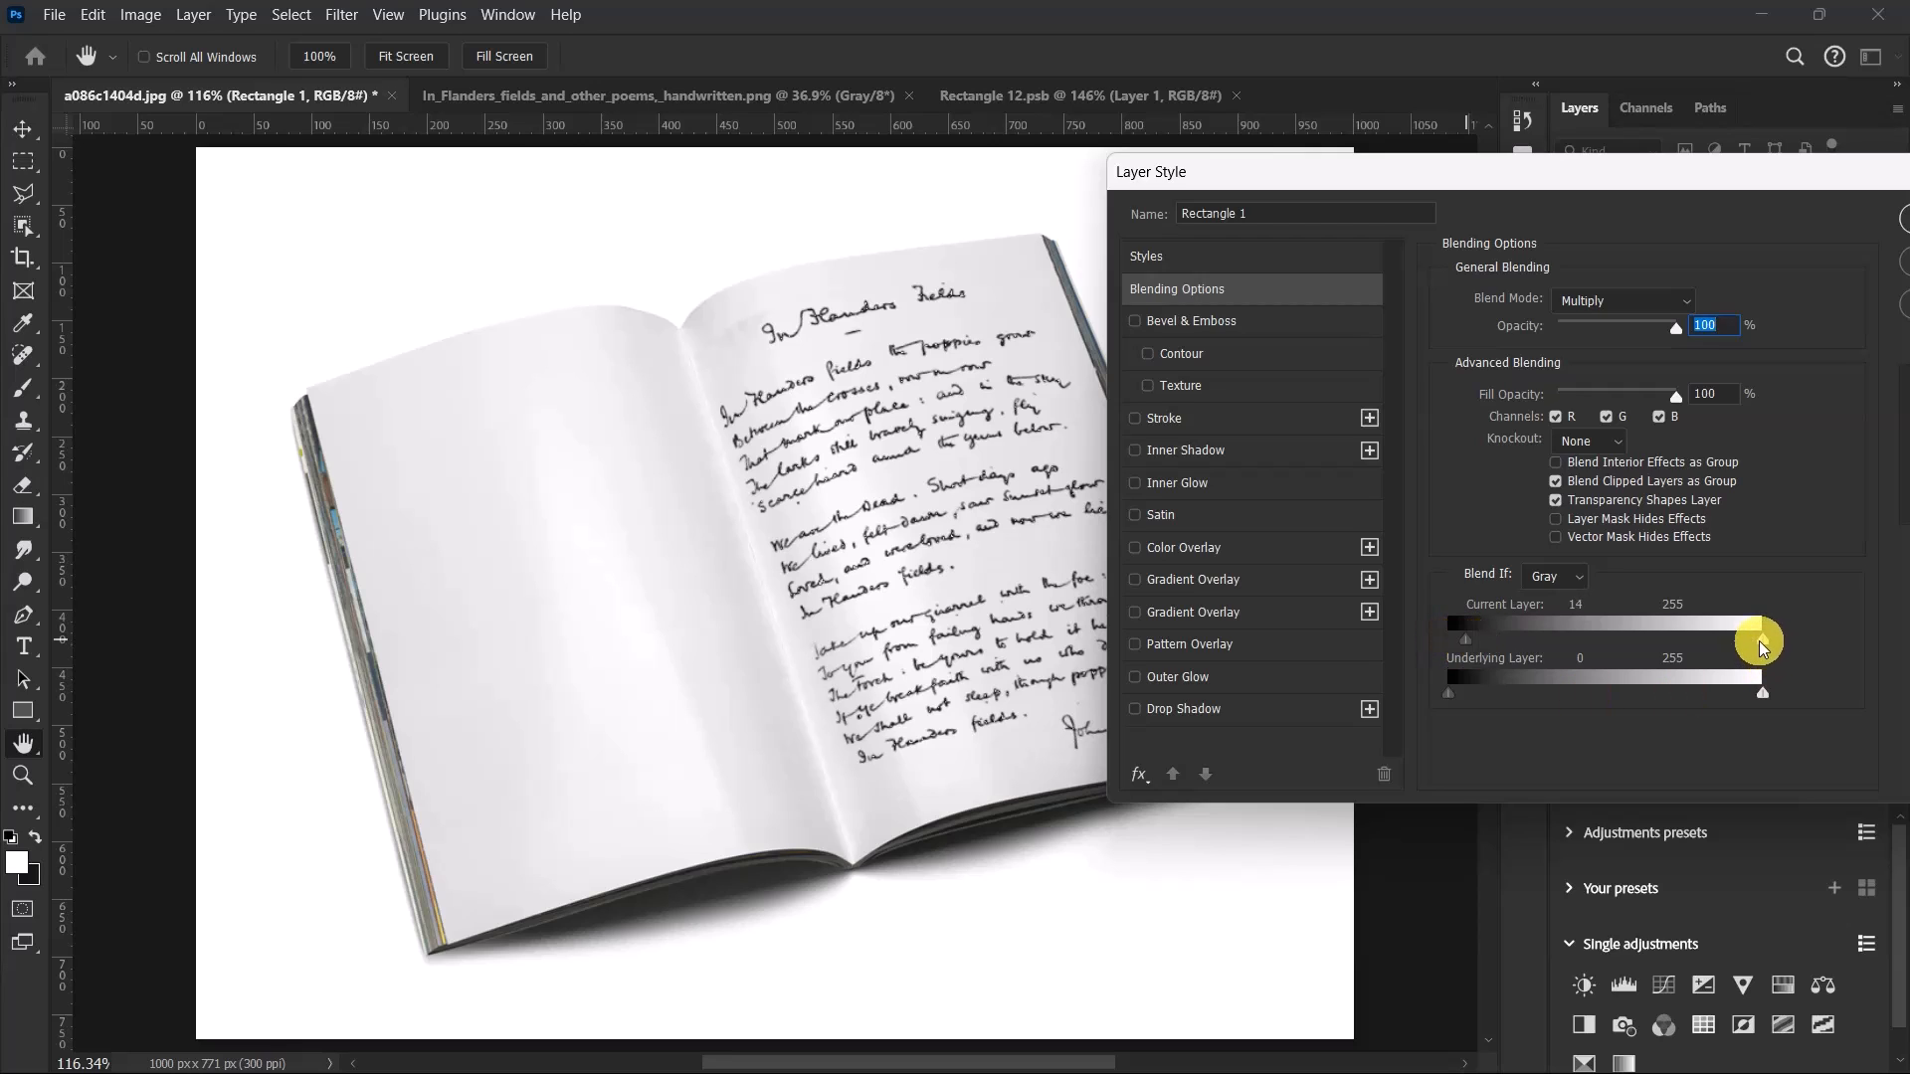
drag(1761, 646, 1683, 649)
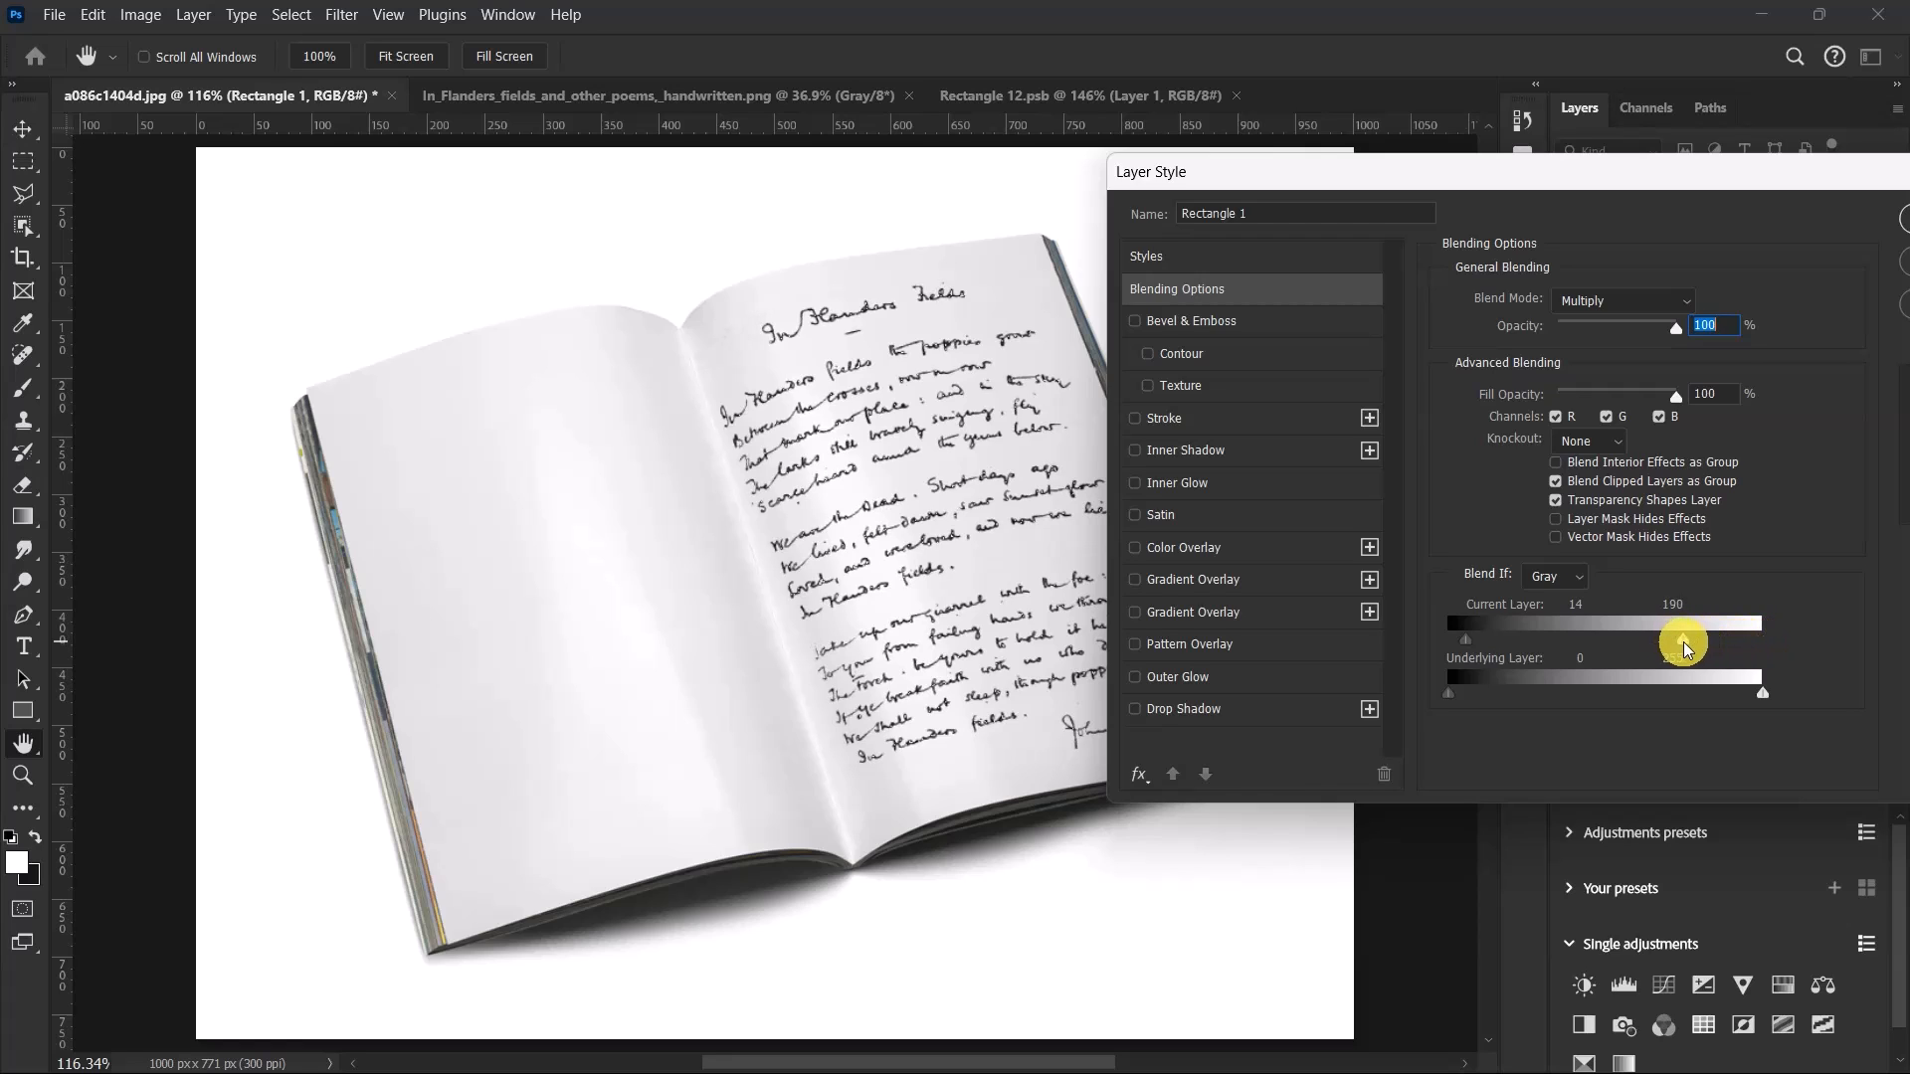
drag(1727, 165, 1375, 177)
click(1588, 230)
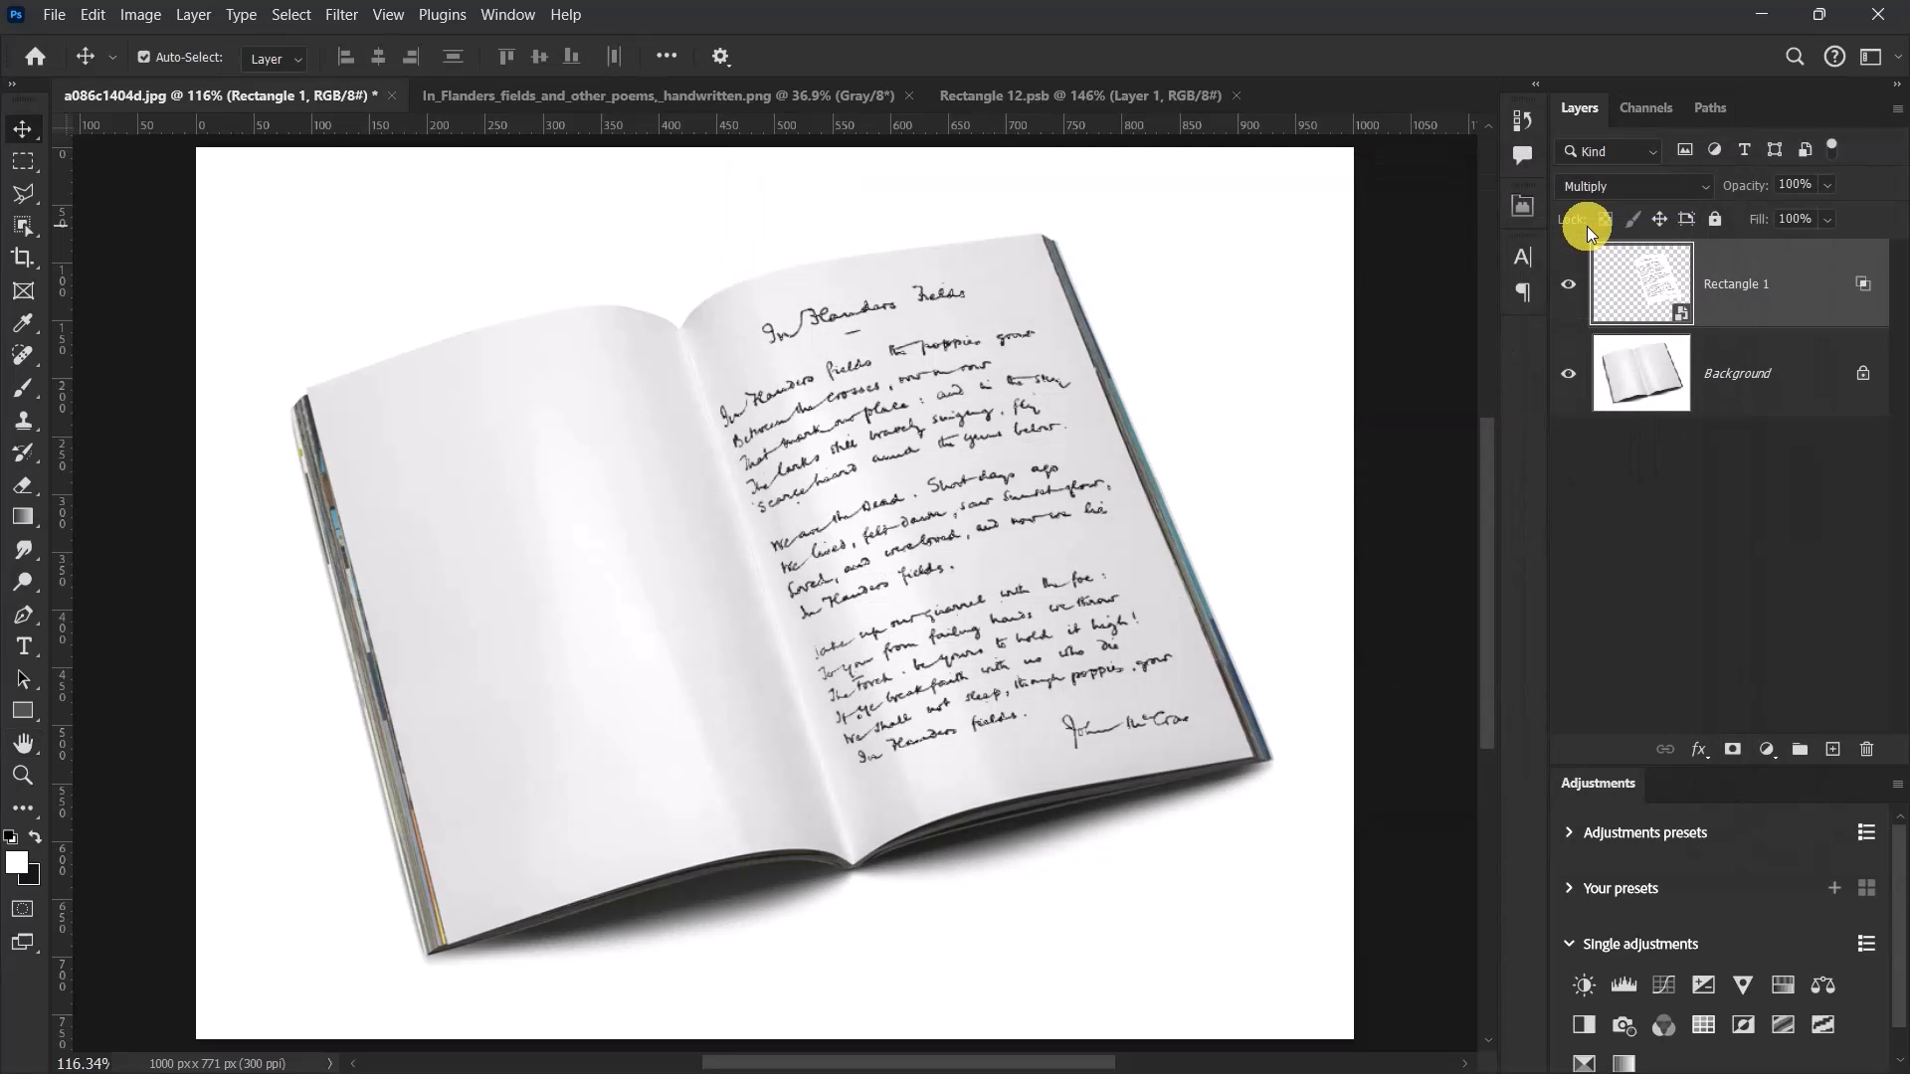